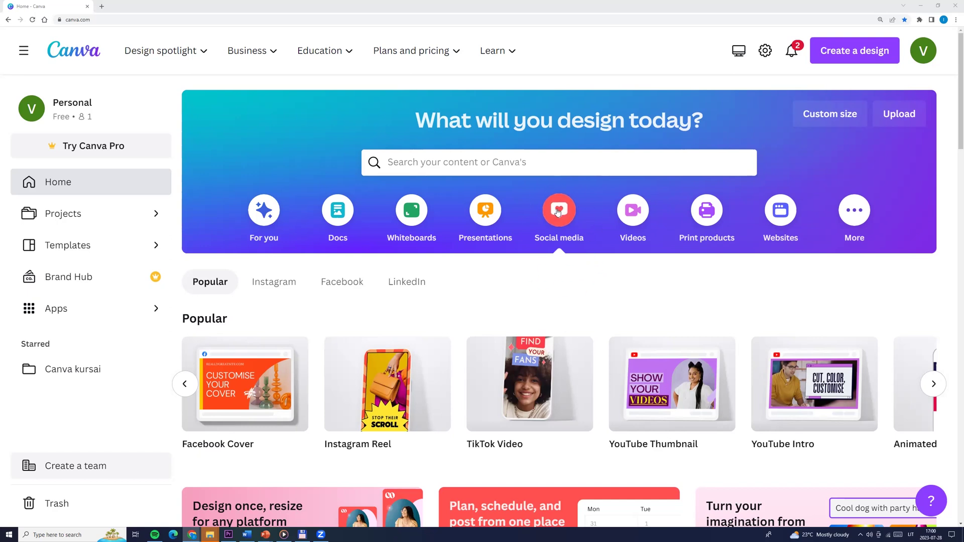
Step: Create a blank Facebook Cover design and open the Mockups app after searching the apps for "mockups"
mouse_move(218, 380)
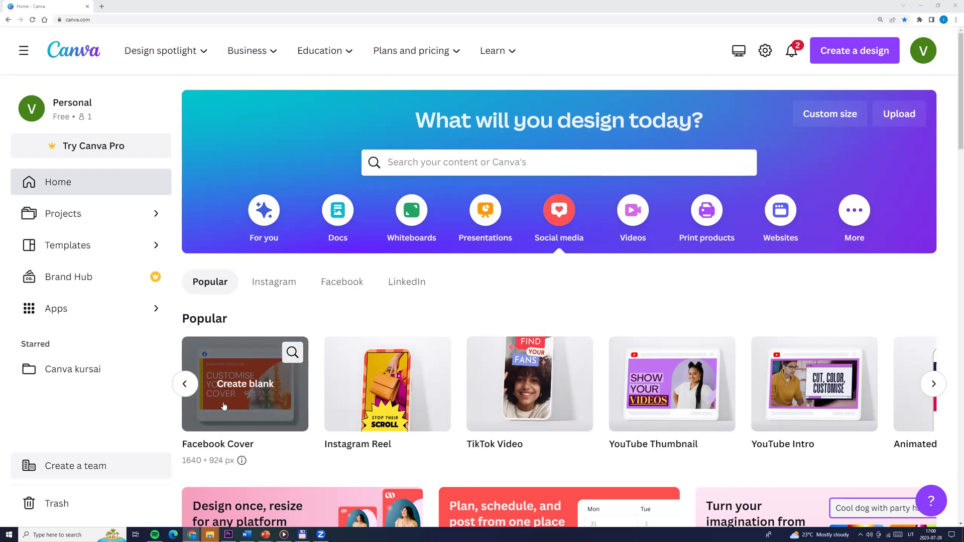
click(265, 385)
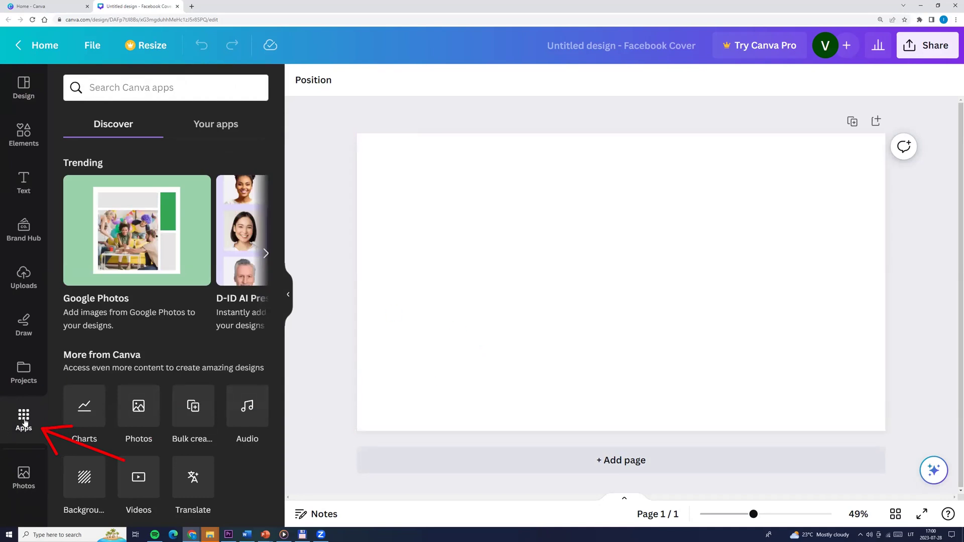
scroll(181, 370, down, 10)
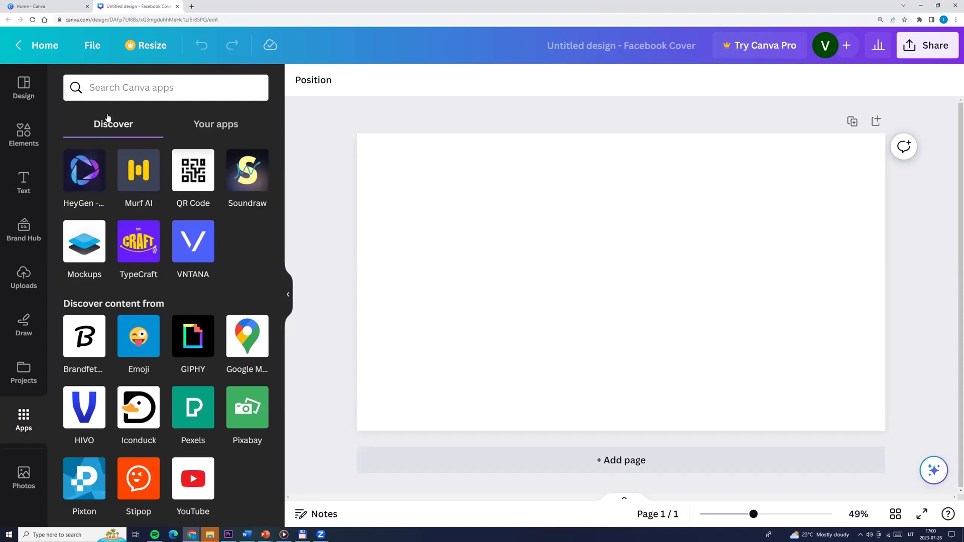
click(104, 87)
text(mockups)
key(Return)
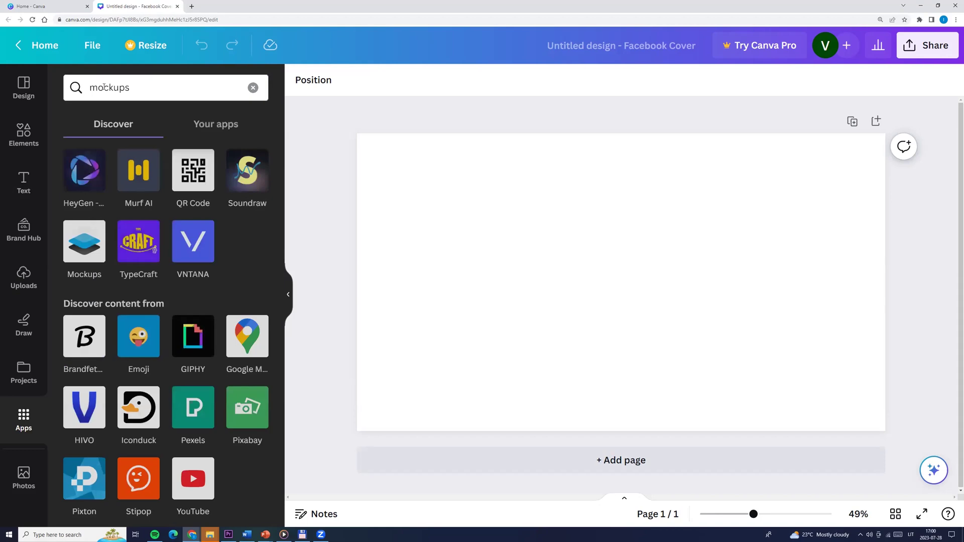
click(89, 135)
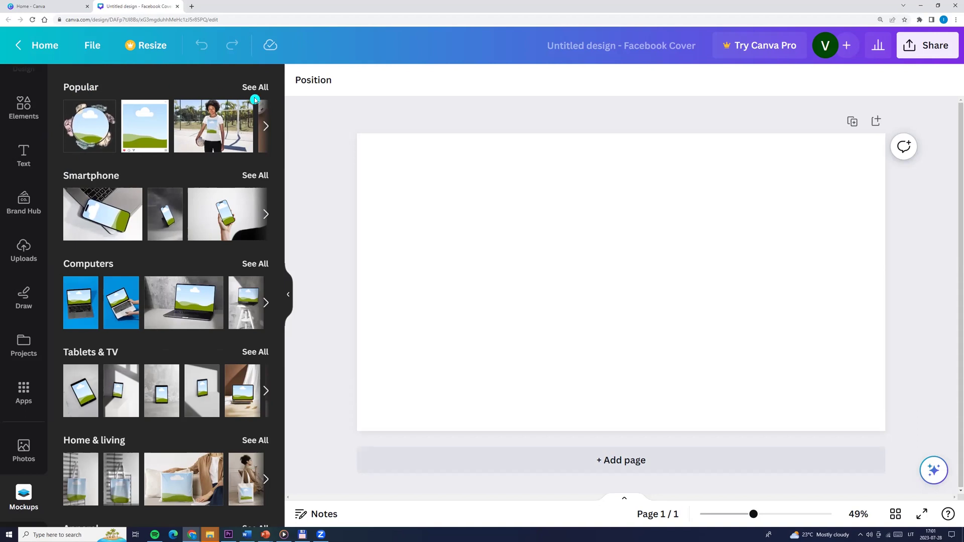
Step: Add the Branding mockup with an upright card between black marble blocks and enlarge it to nearly the full page height
click(255, 93)
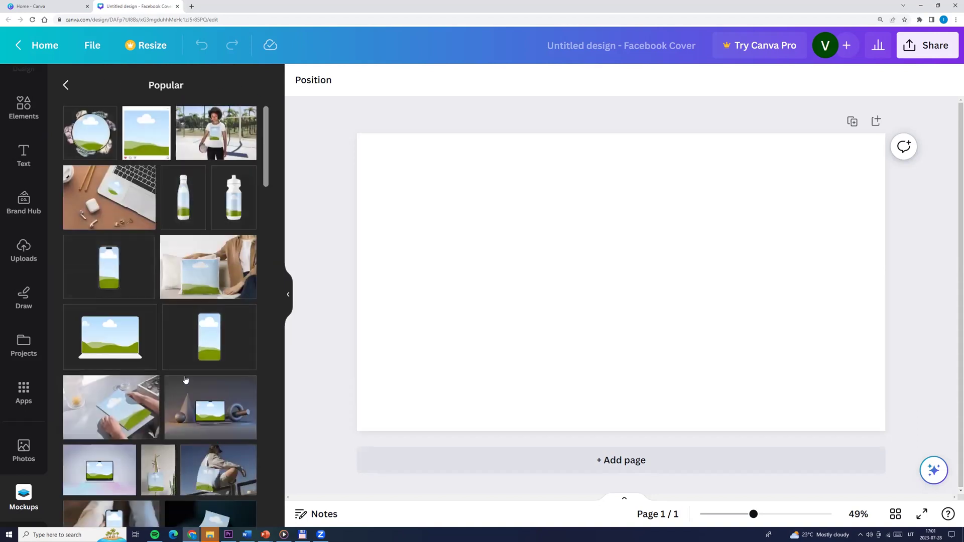
scroll(185, 379, down, 10)
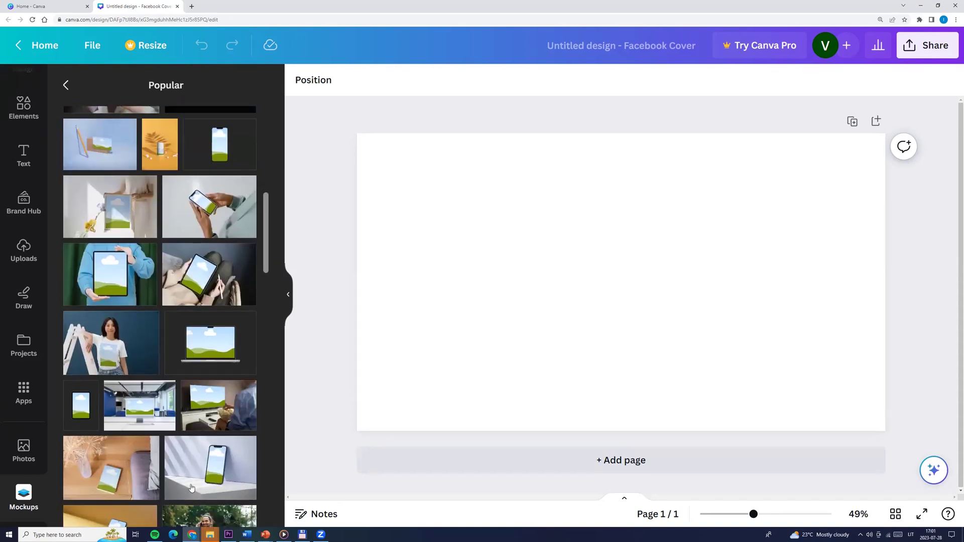
scroll(111, 201, up, 10)
click(66, 85)
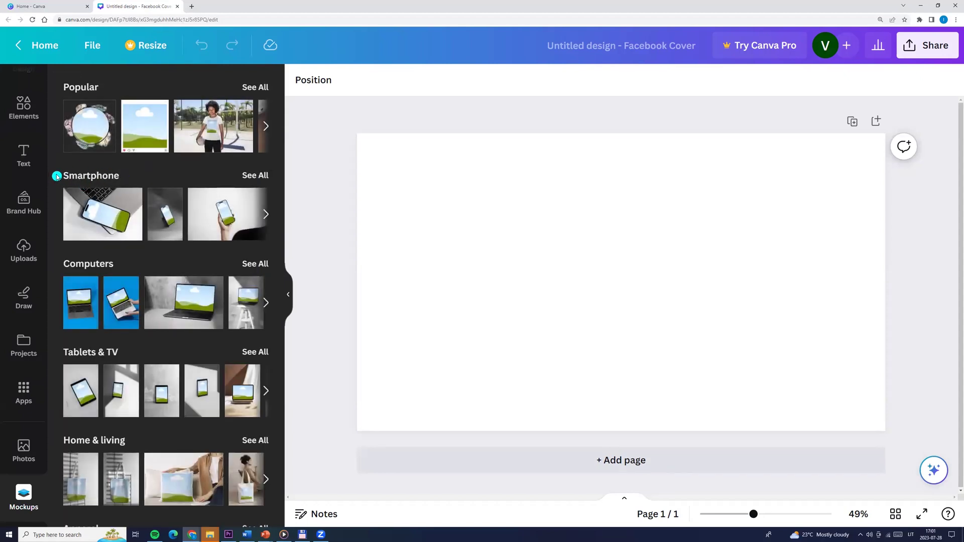
scroll(122, 381, down, 5)
scroll(108, 238, down, 4)
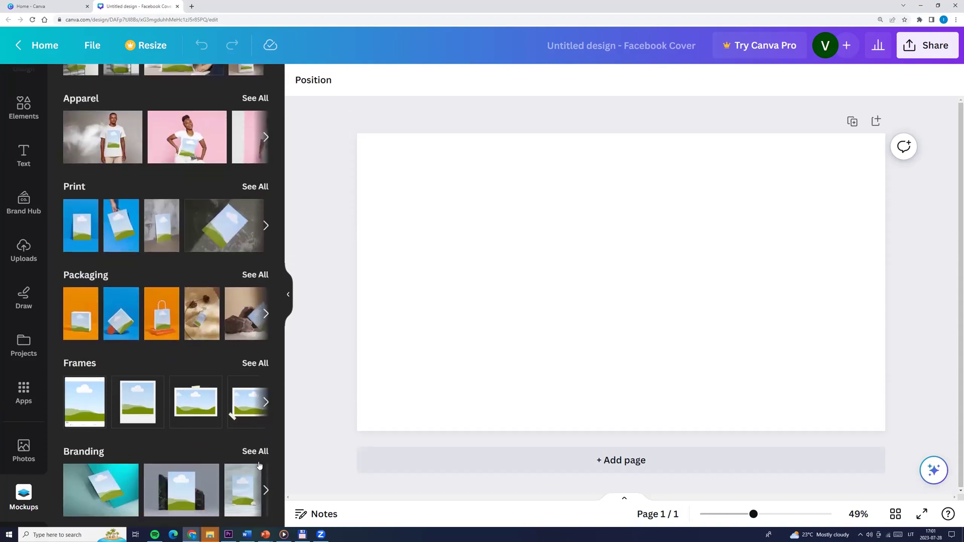
click(255, 452)
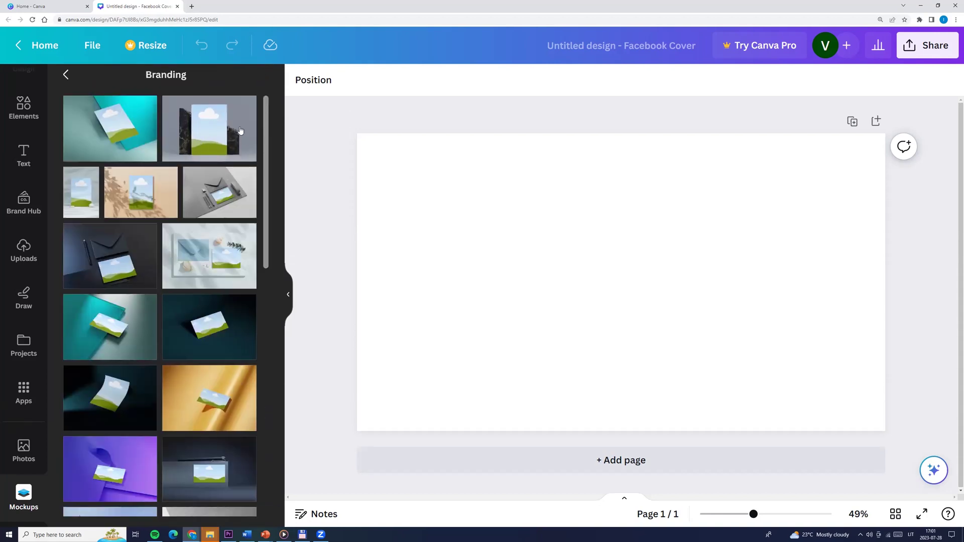
click(213, 129)
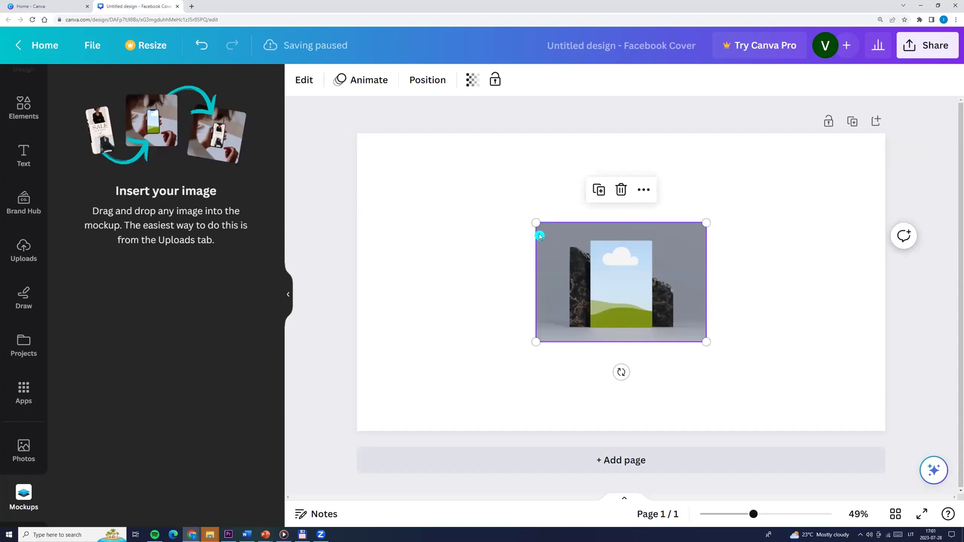
drag(536, 224, 469, 207)
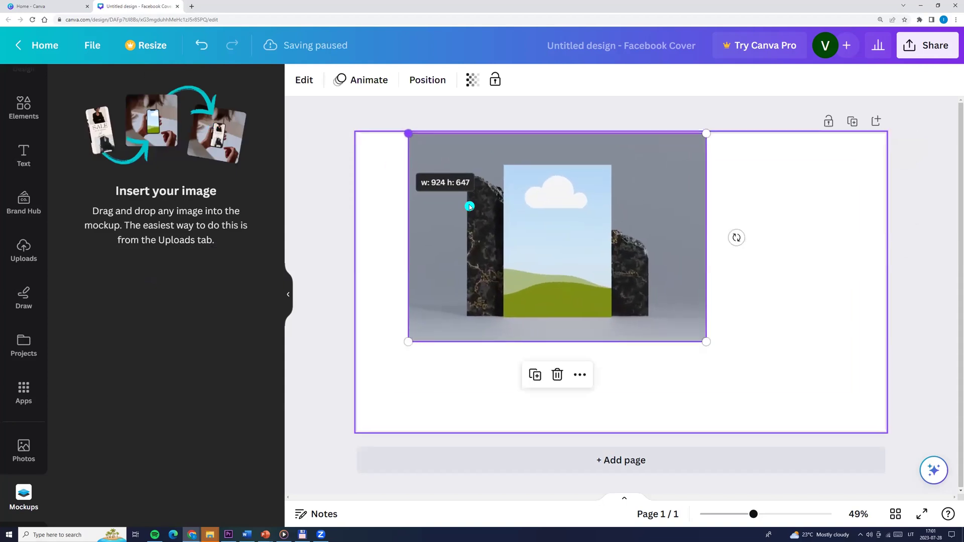
drag(705, 344, 829, 428)
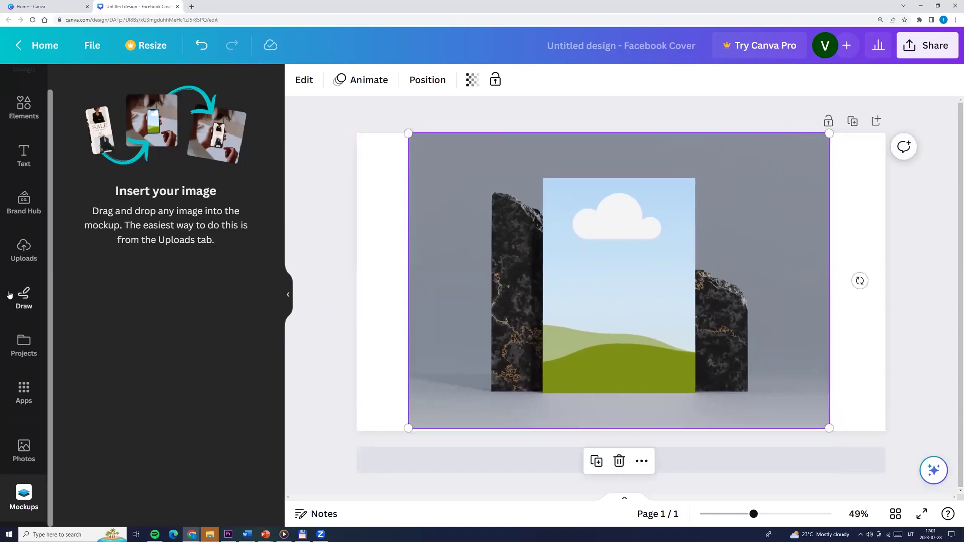
Step: Place the uploaded aerial photo of turquoise sea and islands inside the mockup's card
click(22, 252)
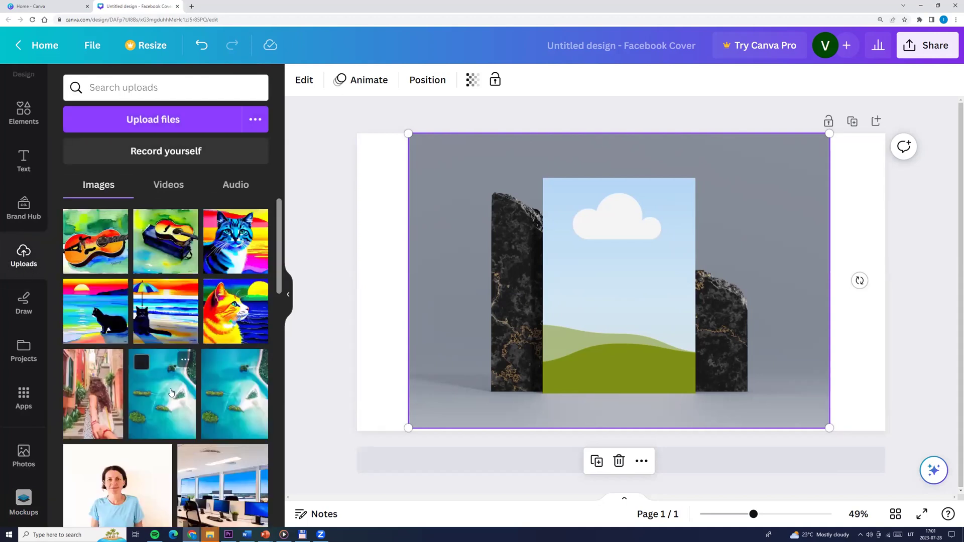
drag(590, 313, 597, 310)
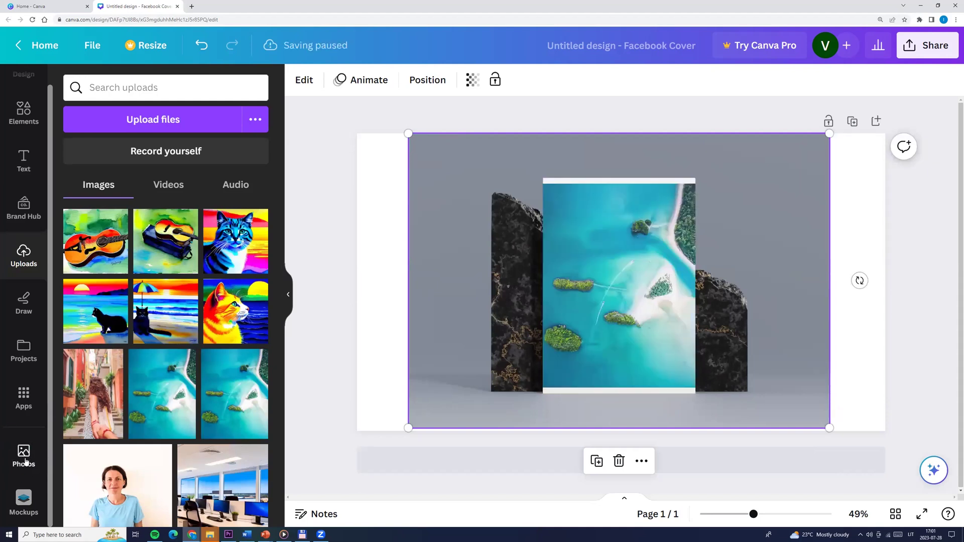
Step: Replace the mockup's image with the trending stock photo of a birthday cake balanced on a purple high heel
click(26, 461)
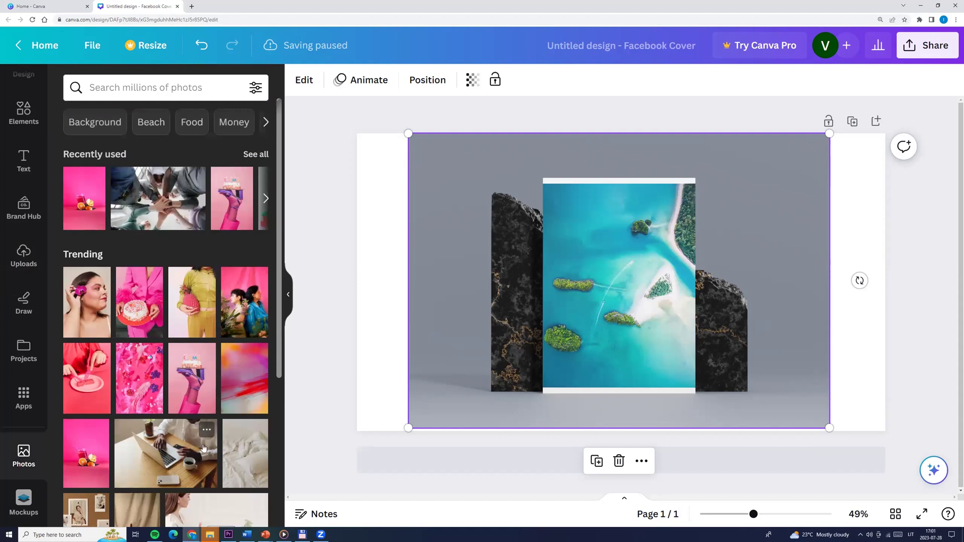
scroll(203, 471, down, 2)
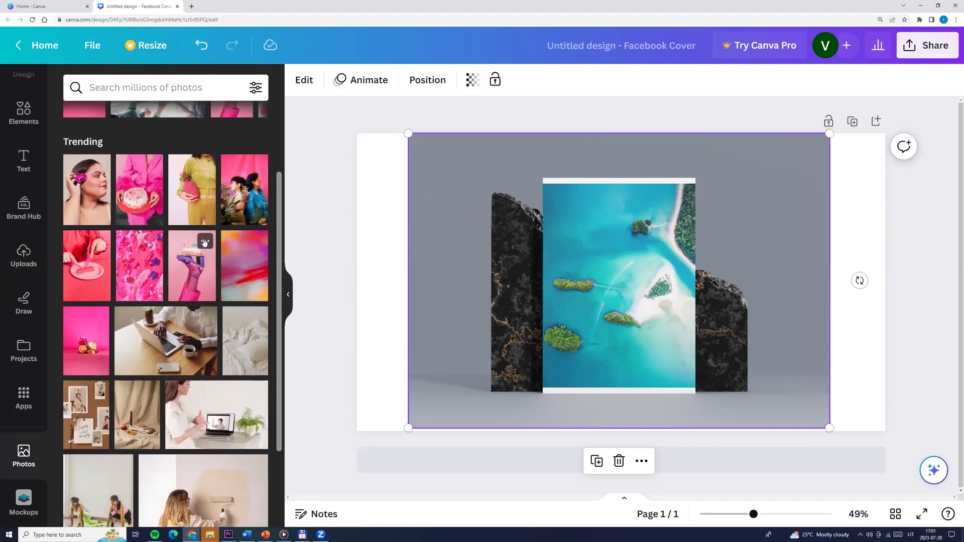
right_click(193, 266)
key(Escape)
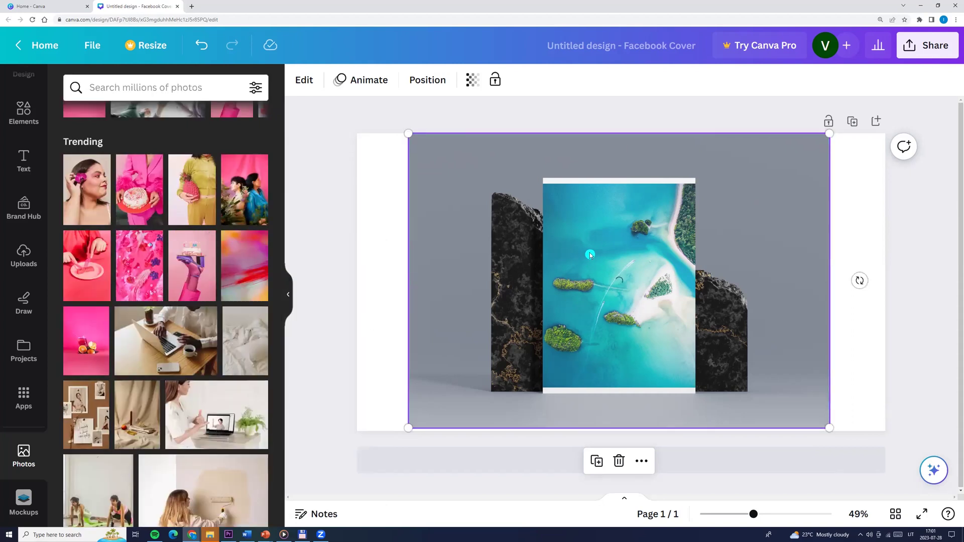
drag(590, 255, 589, 255)
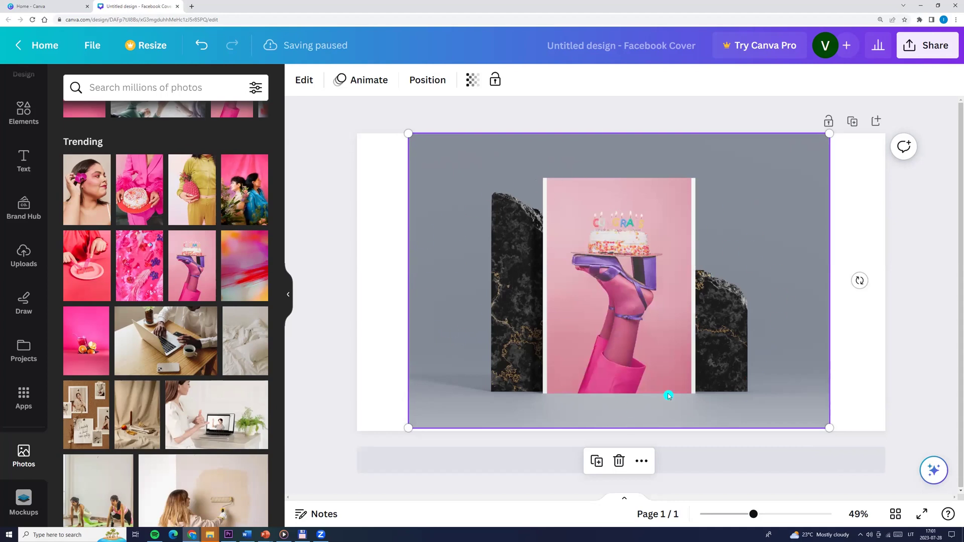
Step: Try the Left and Right alignments for the cake photo in the mockup, and set it back to Centre
click(15, 496)
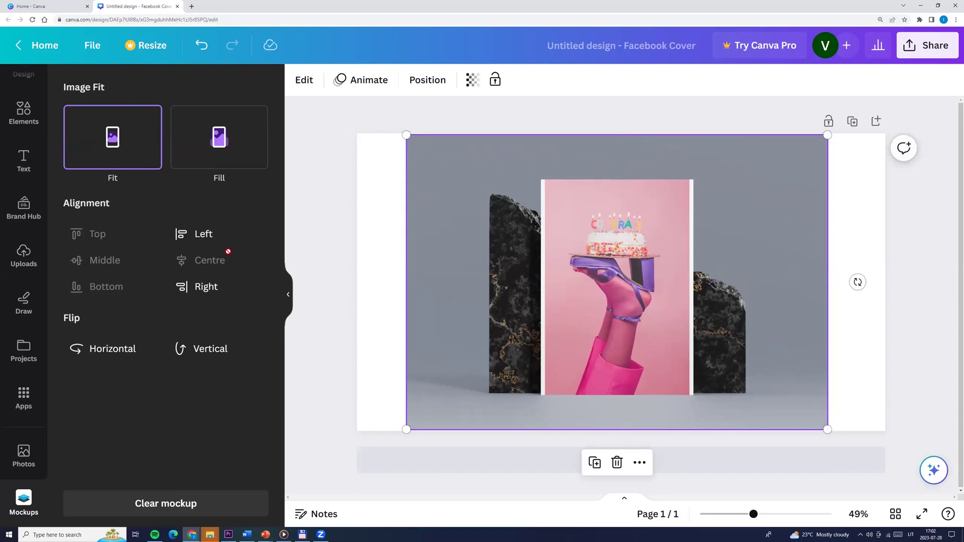
click(205, 236)
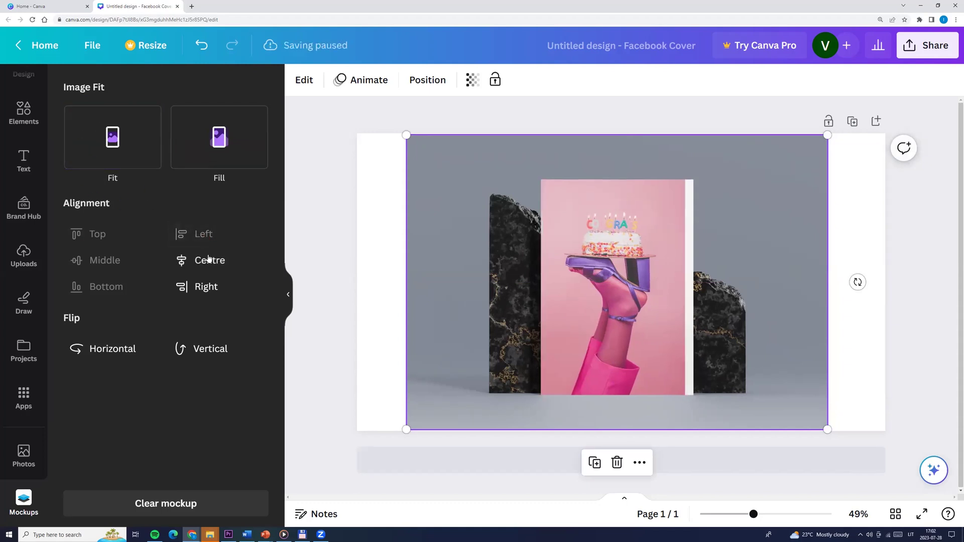
click(209, 292)
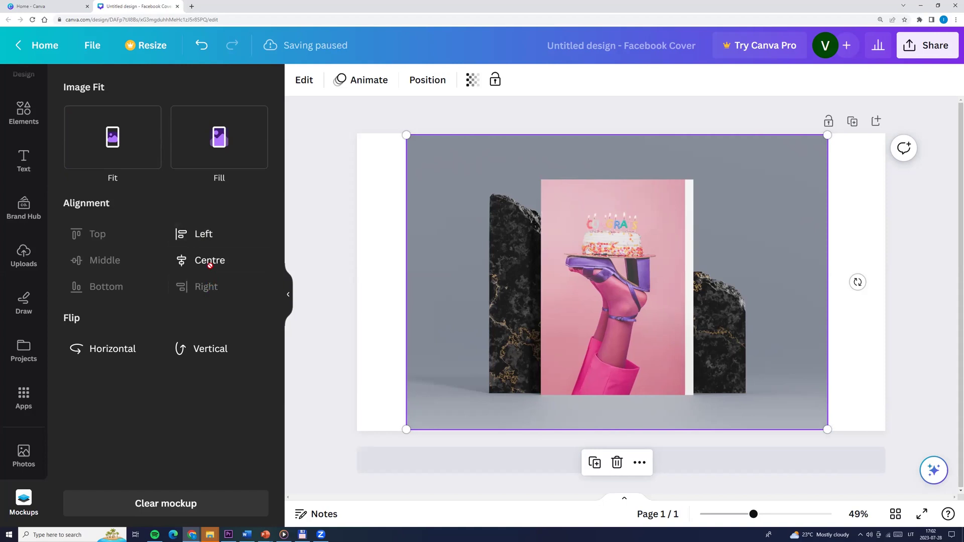
click(211, 266)
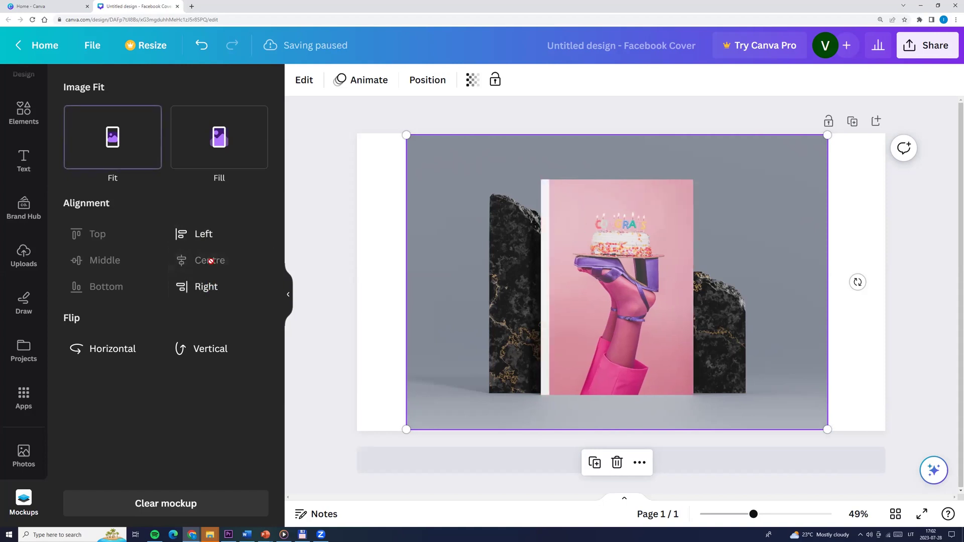
Step: Flip the mockup's cake photo horizontally, keeping it upright, and set its image fit to Fill
click(210, 355)
click(112, 350)
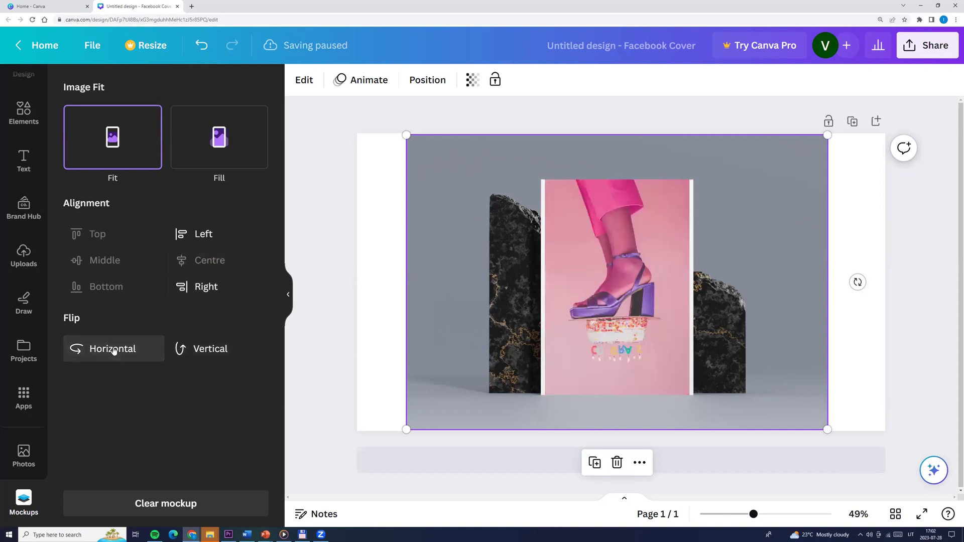
click(208, 354)
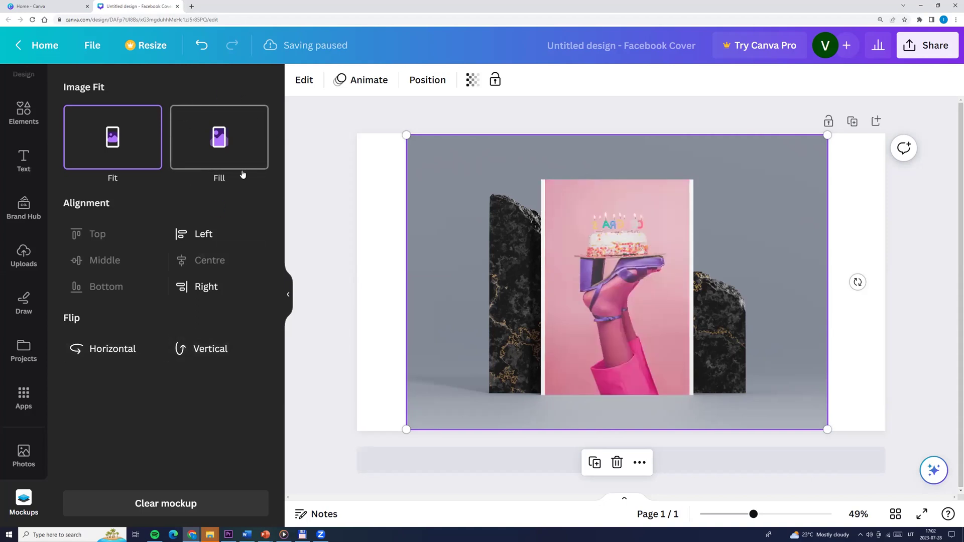
click(224, 141)
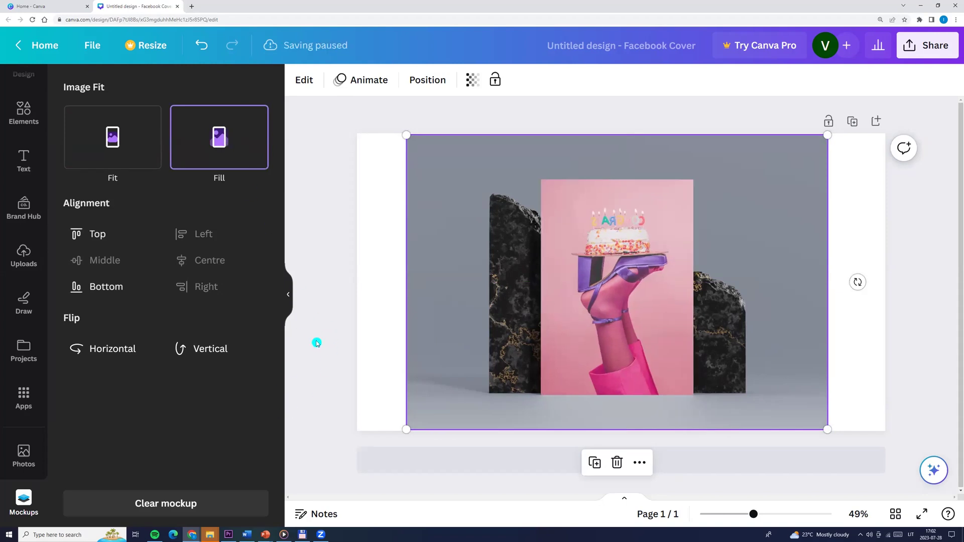
click(334, 359)
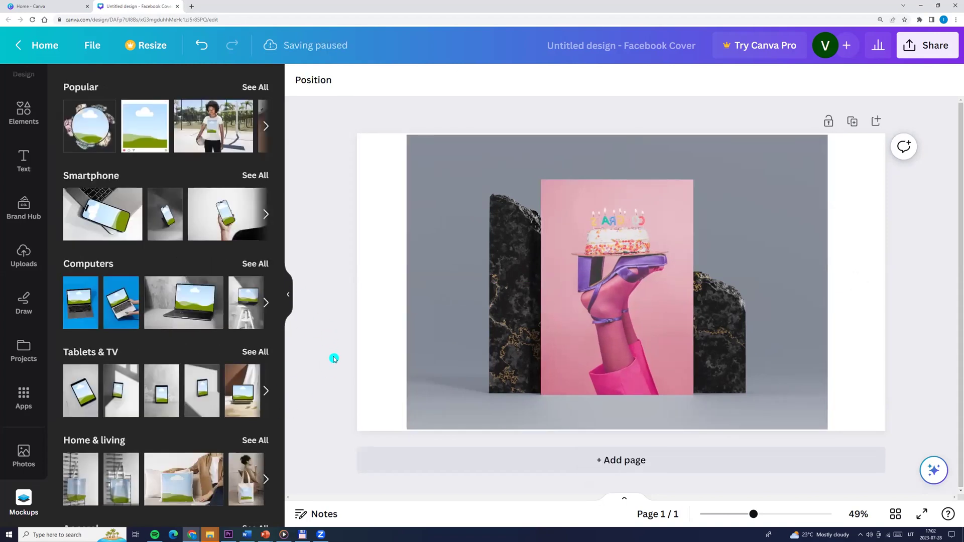
Step: Move the mockup to the upper-left corner of the page and shrink it to about half its size
drag(616, 341, 629, 327)
drag(775, 425, 565, 281)
click(23, 395)
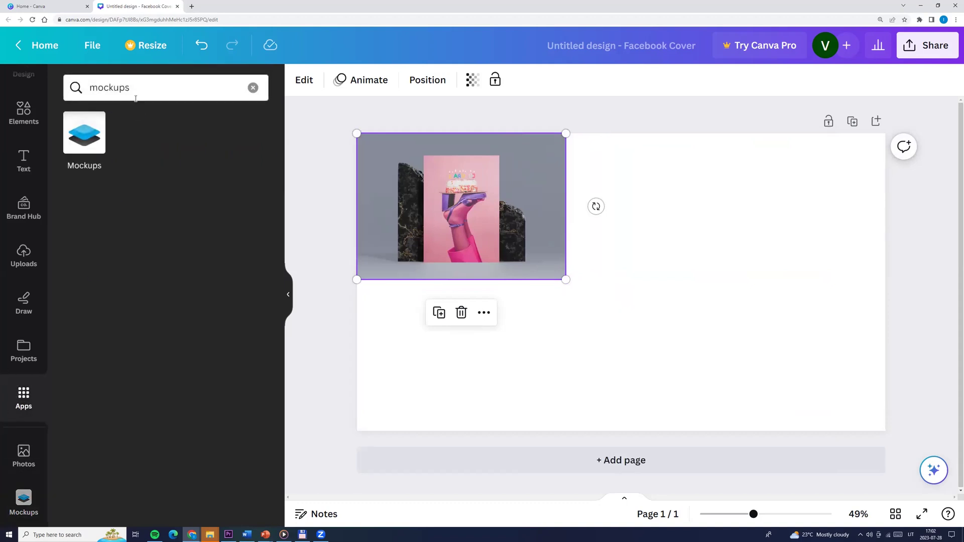
click(514, 355)
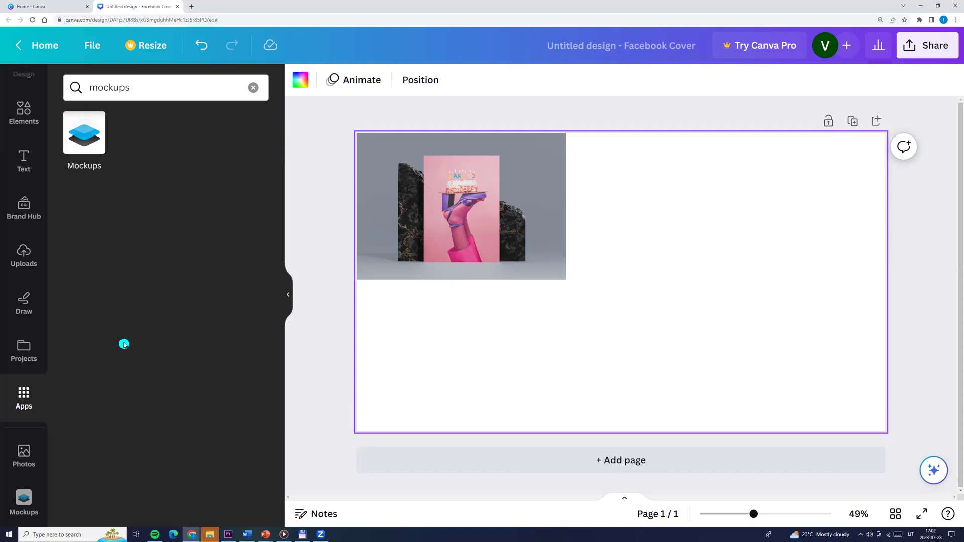
Step: Add the stock photo "Iced Herbal Tea on Pink Background" and move it to the empty area right of the mockup
click(21, 458)
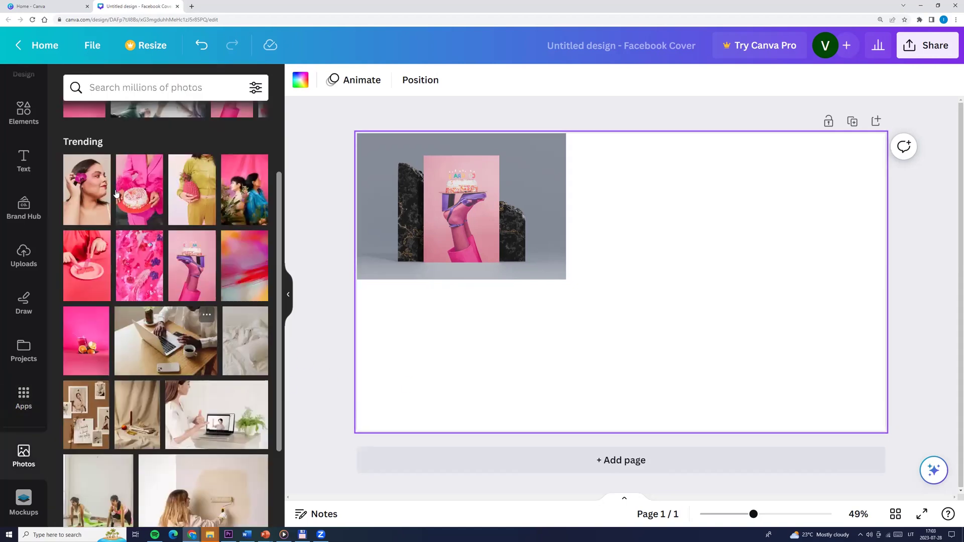
click(98, 319)
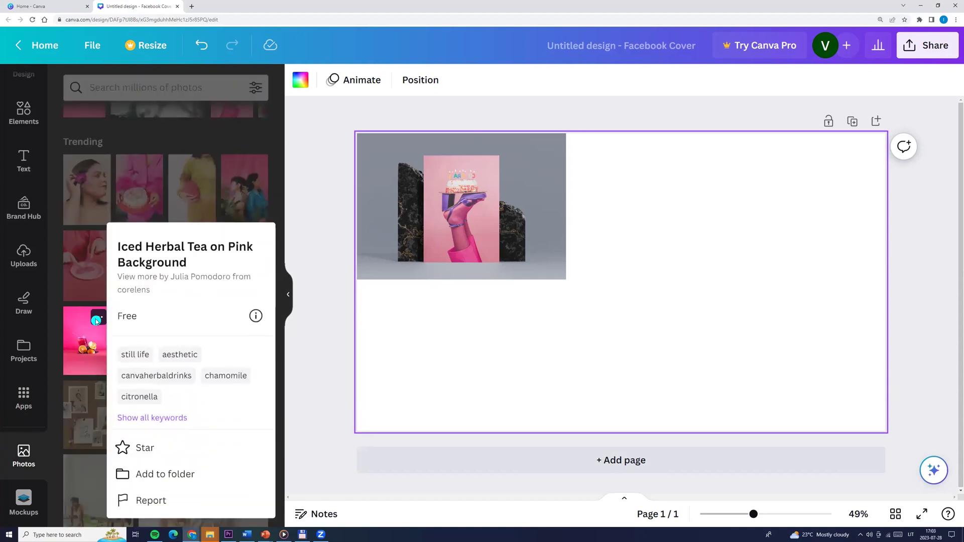
click(82, 340)
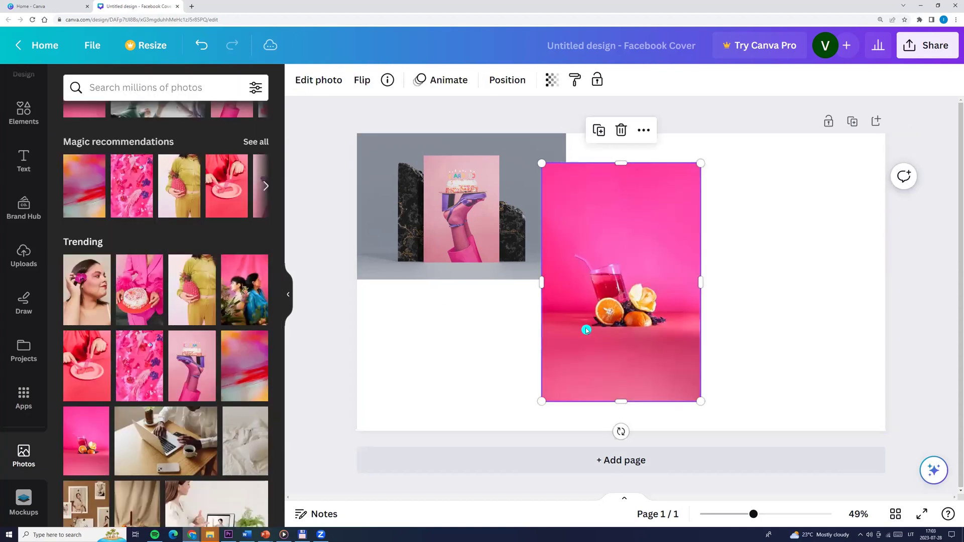
drag(635, 270, 714, 281)
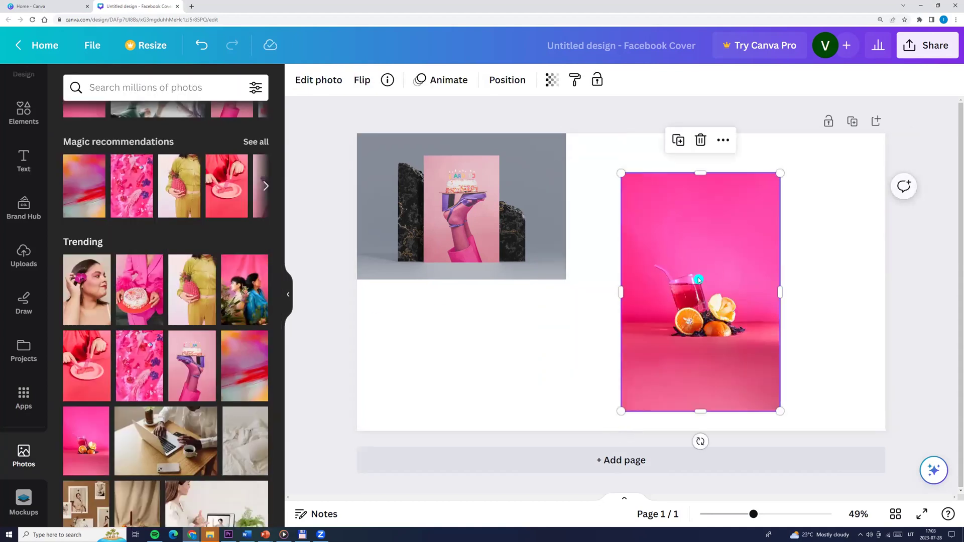
Step: Create a mockup from the iced tea photo with the lidded paper cup template in the Home & living category
click(331, 85)
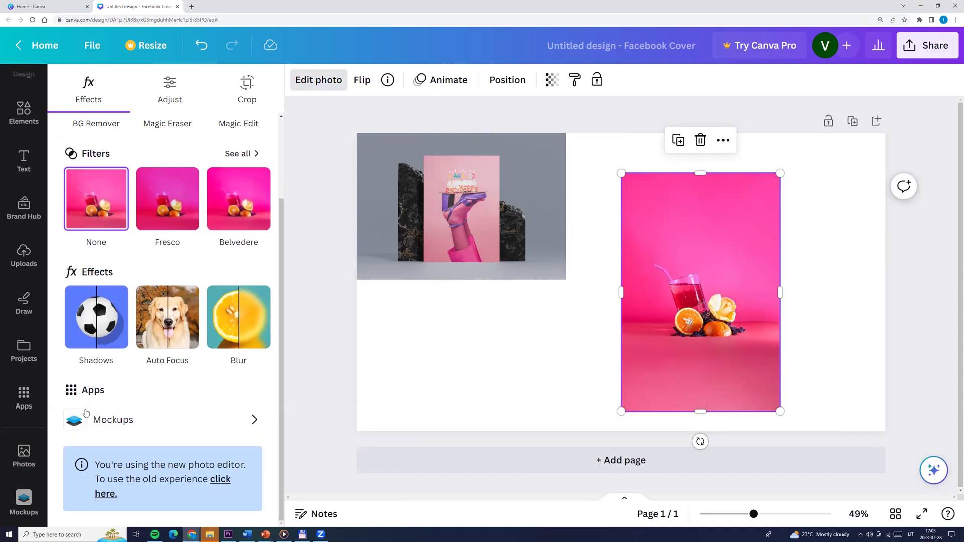
click(120, 424)
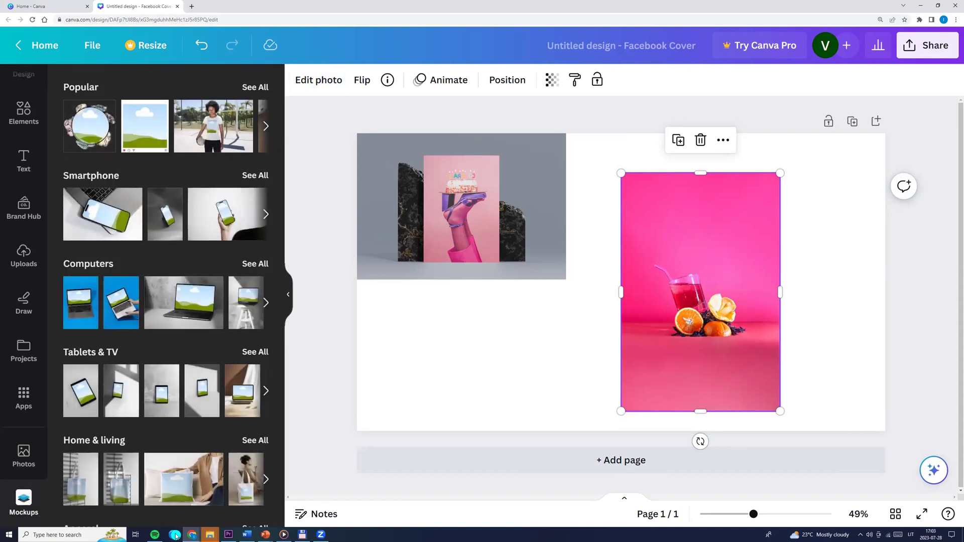
scroll(182, 409, down, 5)
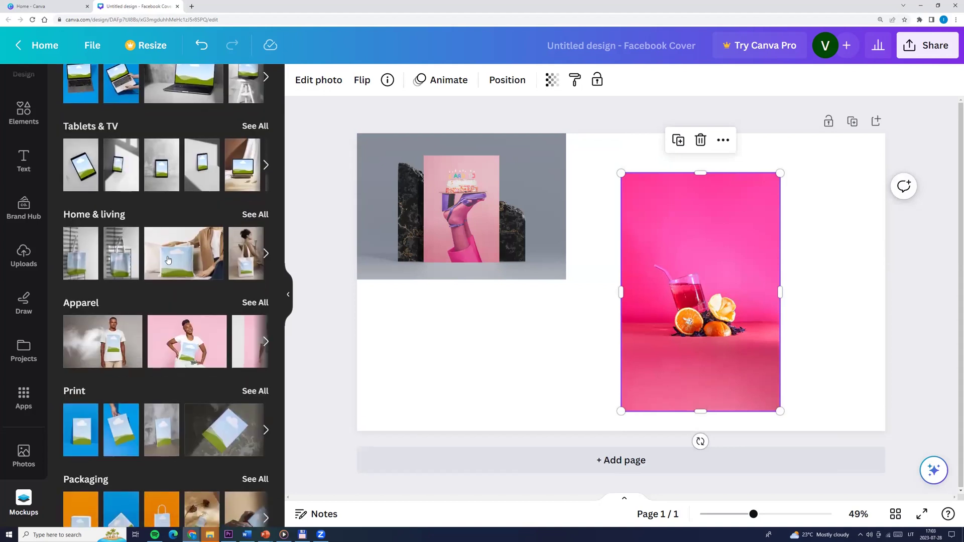
click(242, 215)
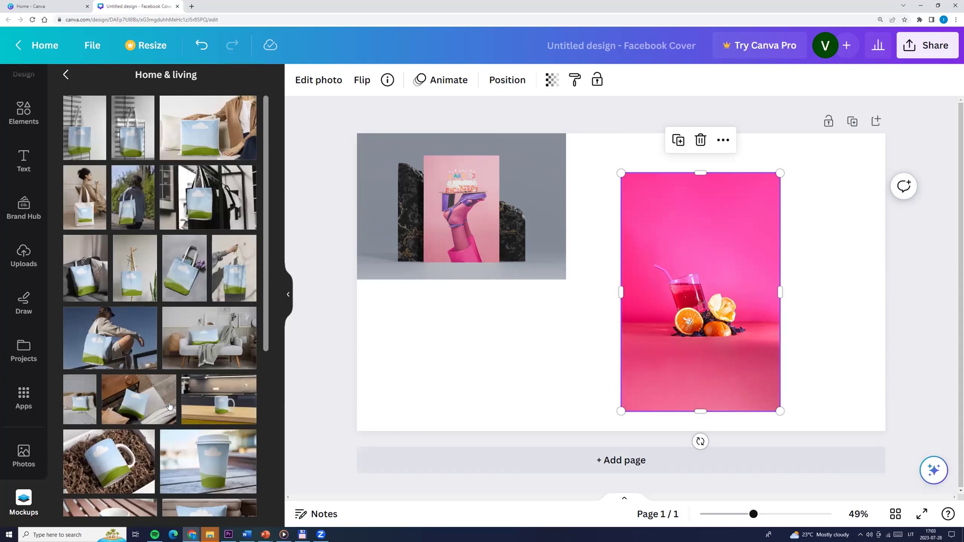
scroll(165, 406, down, 4)
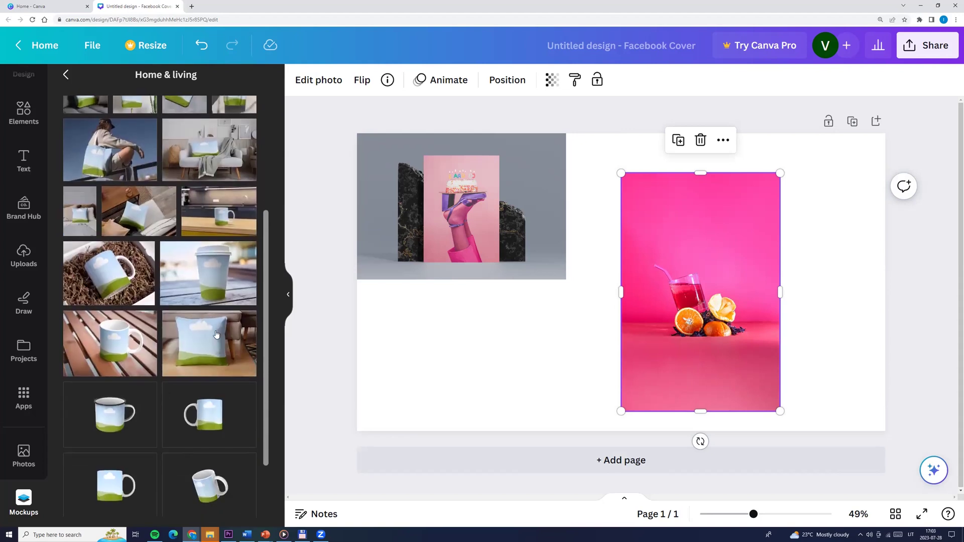
click(201, 280)
Step: Move the paper cup mockup to the lower-left of the page, resize it, and move the cake mockup to the upper-right corner
drag(642, 295, 497, 370)
drag(565, 299, 607, 269)
click(724, 241)
drag(694, 256, 505, 329)
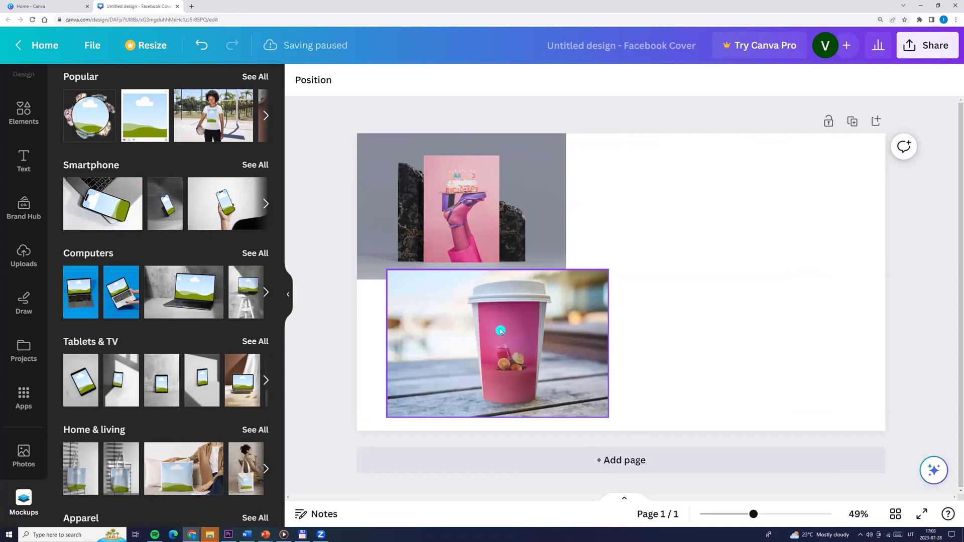
Step: Set the image fit of the paper cup mockup to Fill
click(497, 332)
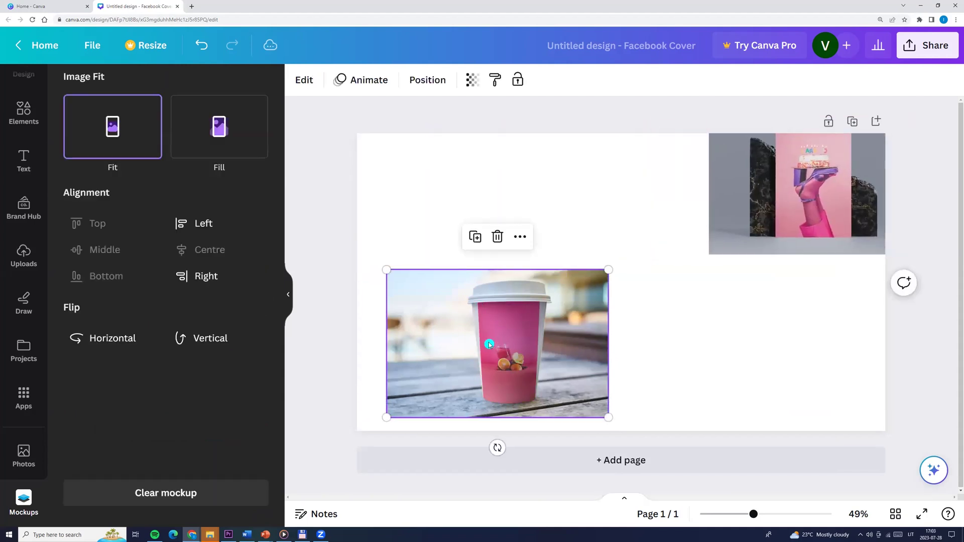
click(323, 357)
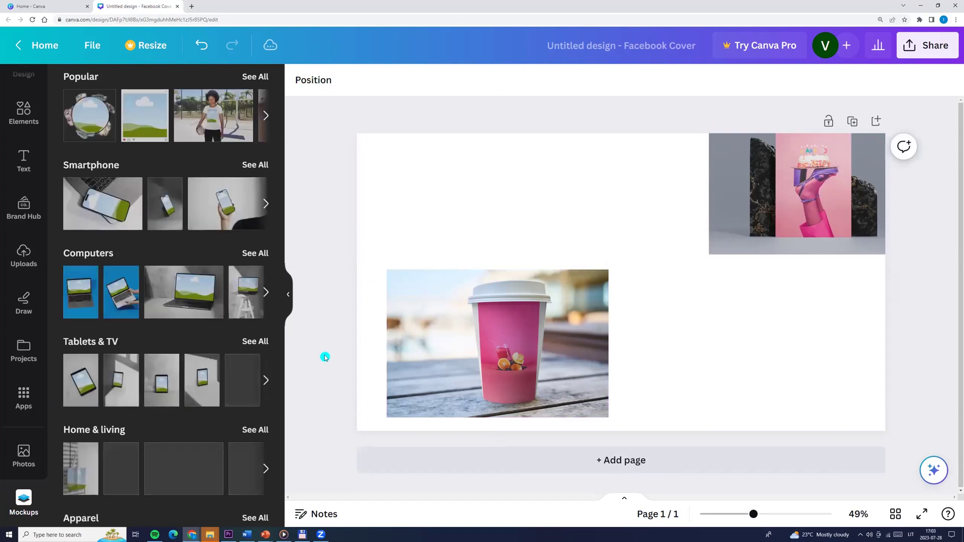
click(504, 332)
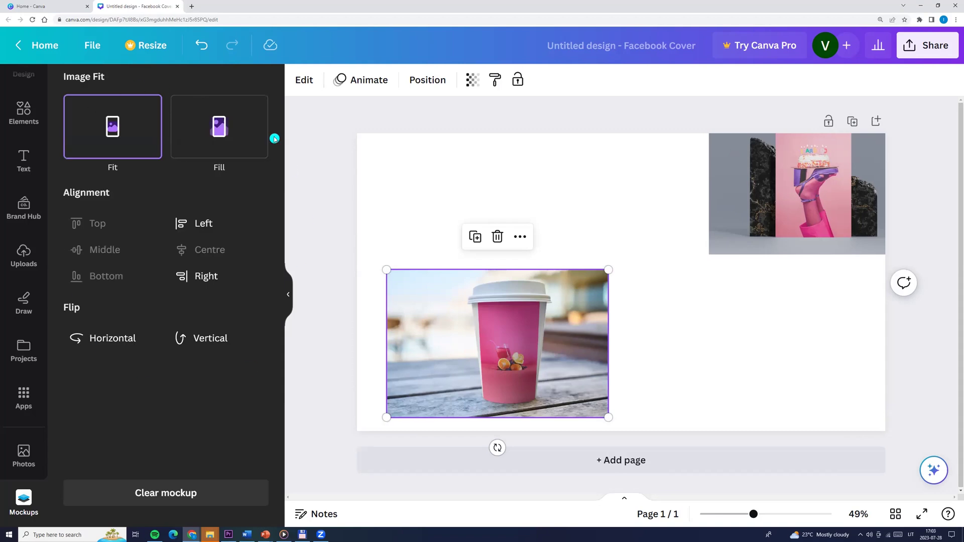
click(219, 133)
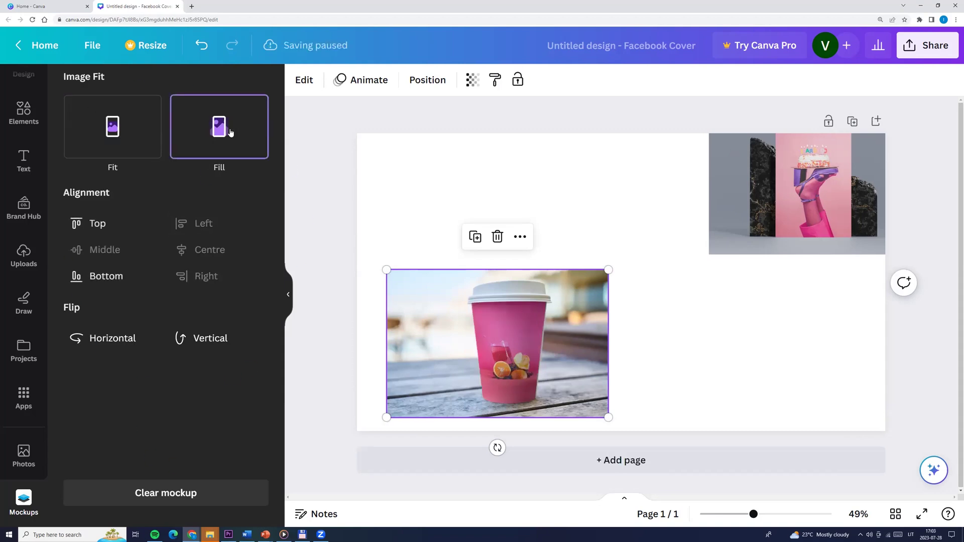
Step: Arrange the cup mockup in the page's upper-left corner and the cake mockup beside it, resizing both to matching heights with a small gap
drag(481, 346, 451, 210)
drag(578, 282, 647, 280)
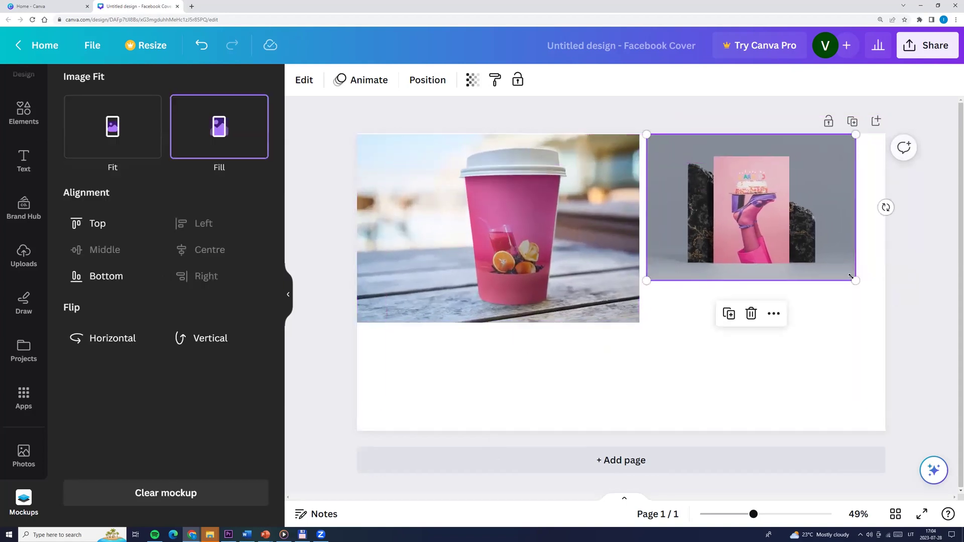
drag(854, 280, 879, 313)
click(781, 339)
click(626, 312)
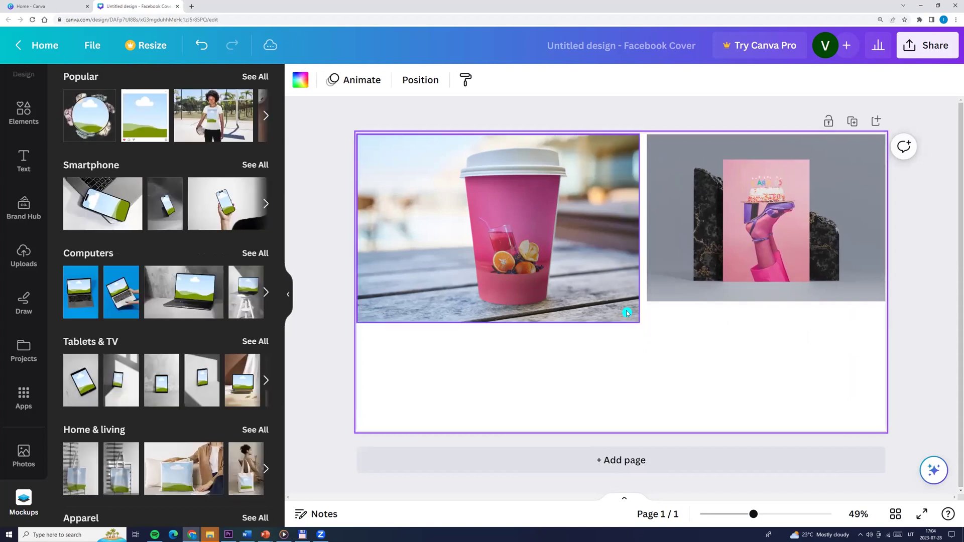
drag(625, 307, 593, 286)
drag(753, 244, 732, 244)
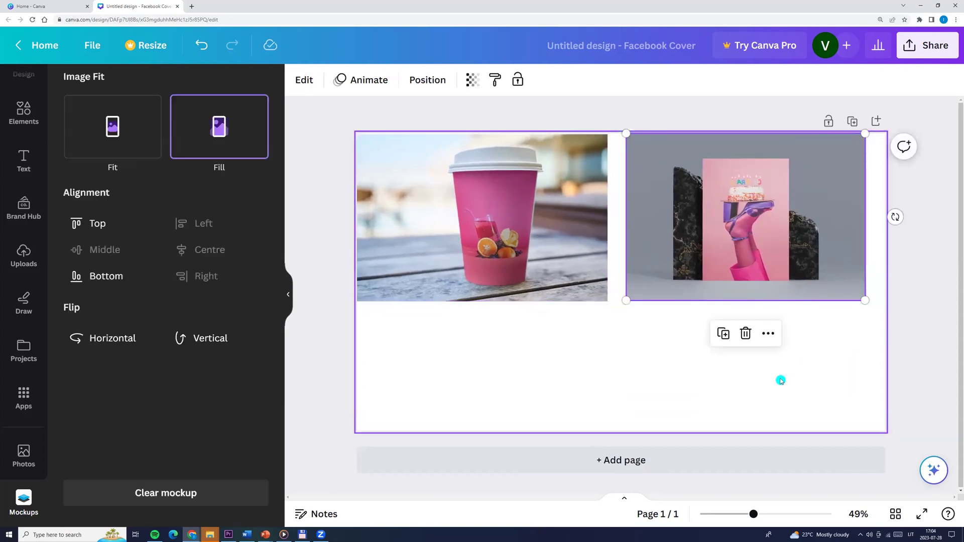
Step: Add a second page to the design and close the Mockups app
click(585, 433)
click(583, 459)
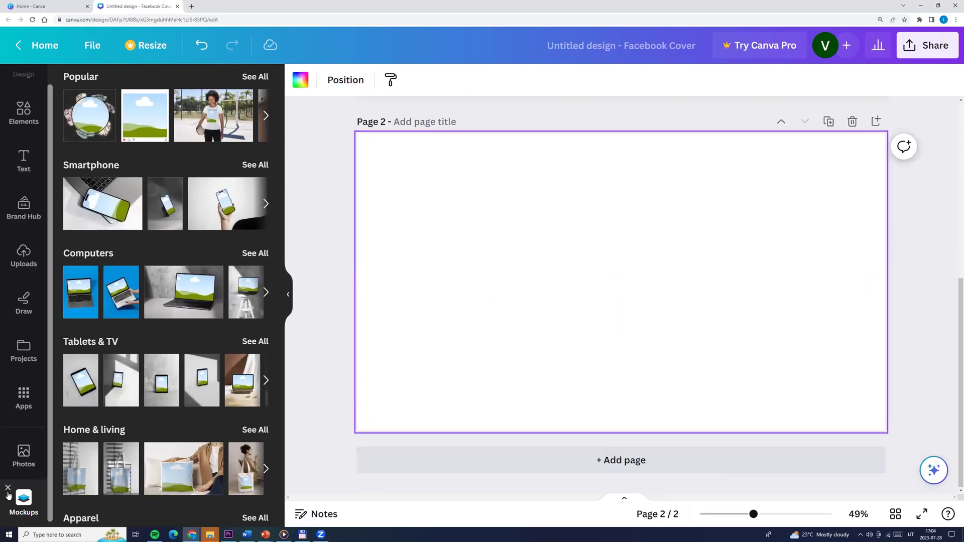
click(8, 487)
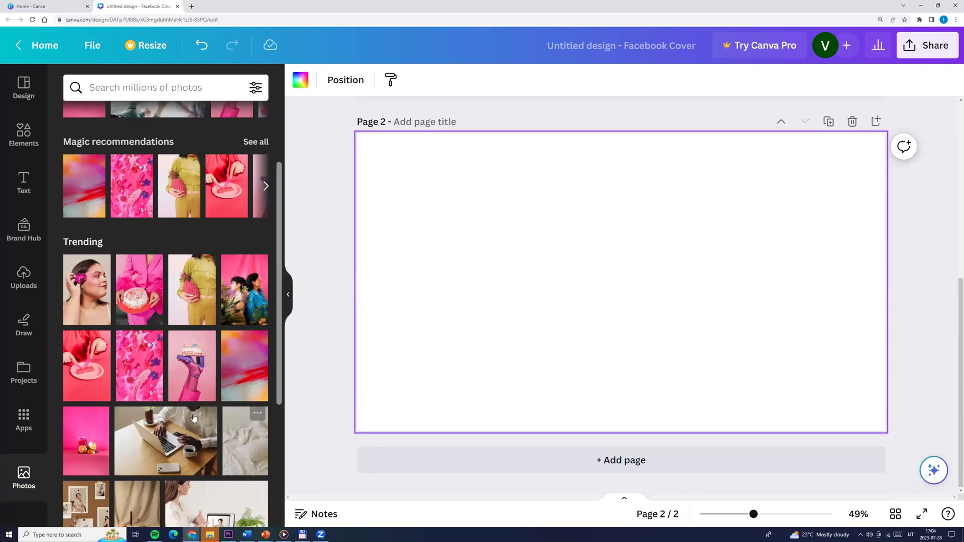
Step: Add the trending stock photo of the elderly couple in front of a blue wall to page 2 and select it
scroll(193, 394, down, 10)
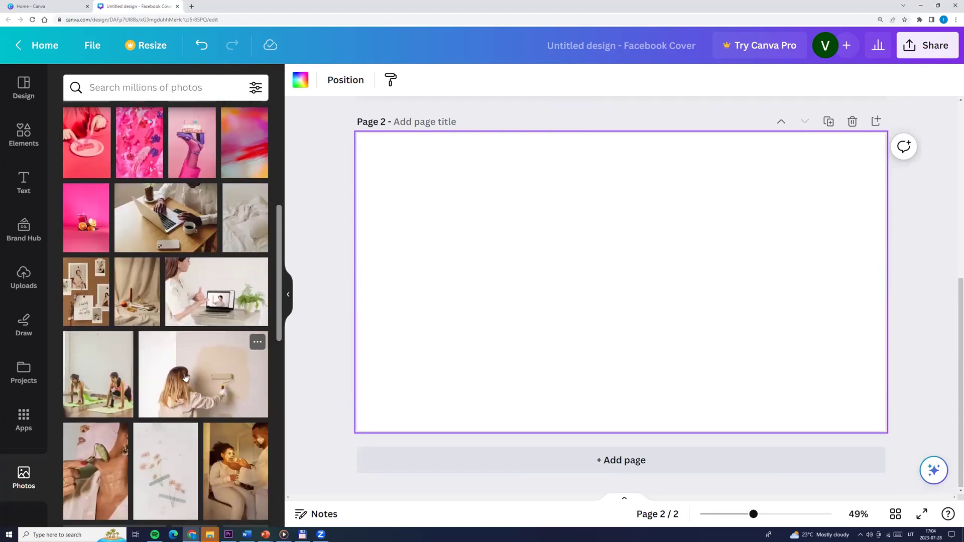
scroll(220, 392, down, 5)
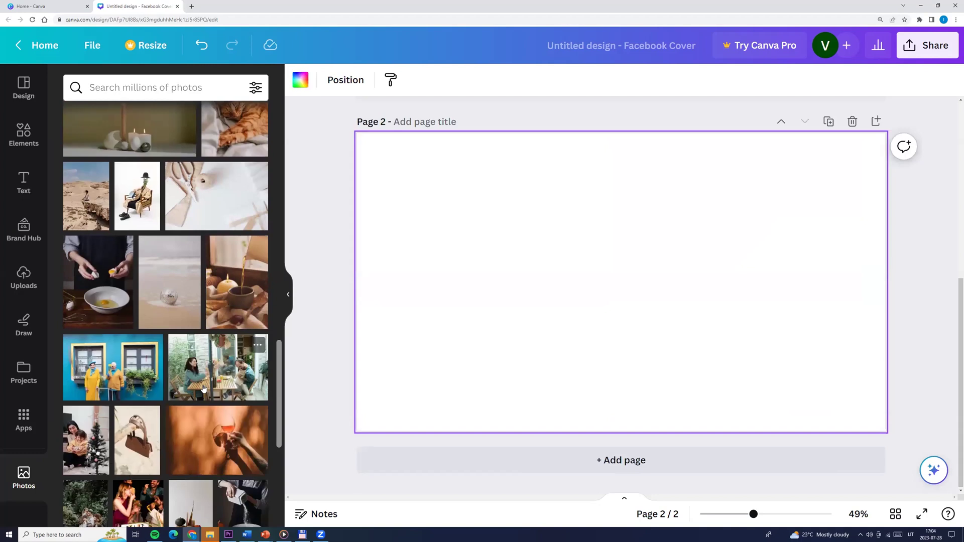
click(114, 375)
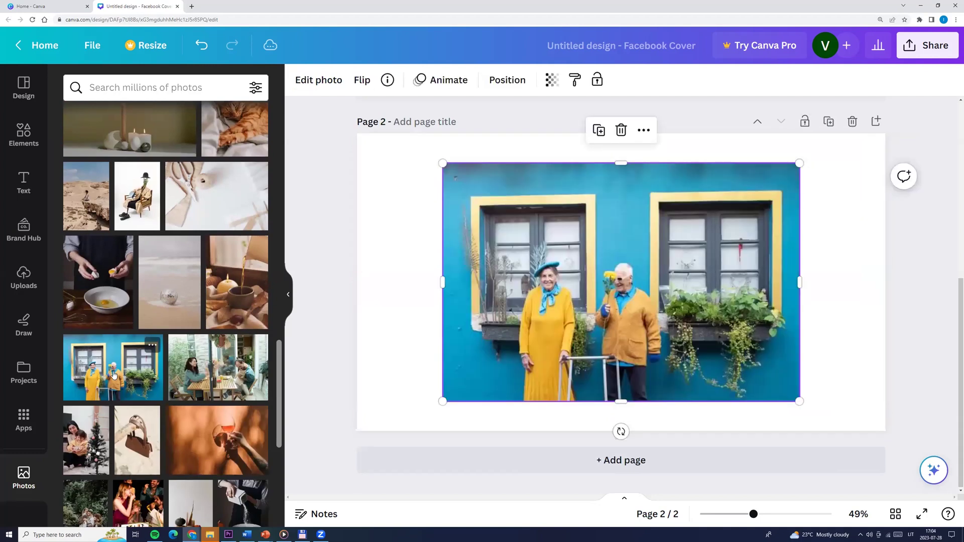
click(150, 347)
click(511, 300)
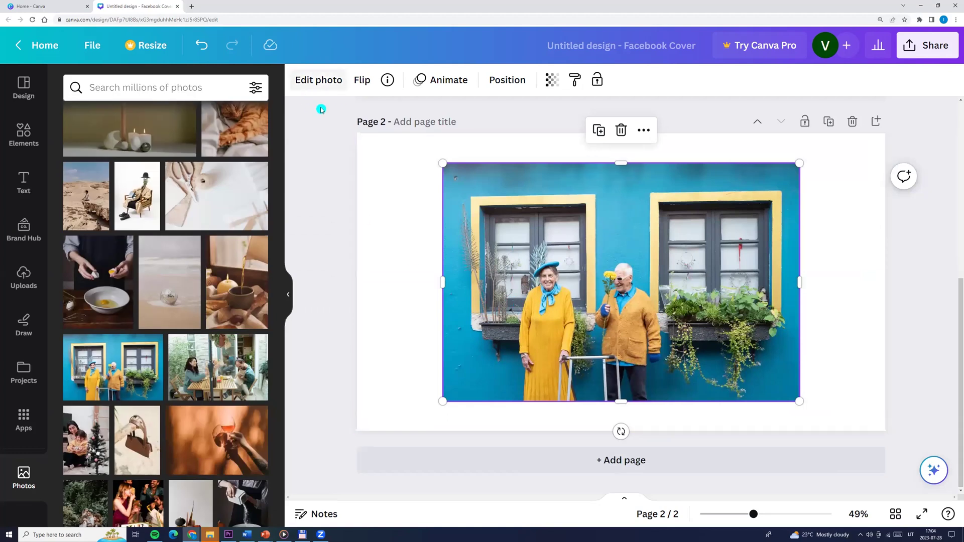
Step: Switch from the new photo editor back to the old editing experience for the couple's photo
click(319, 80)
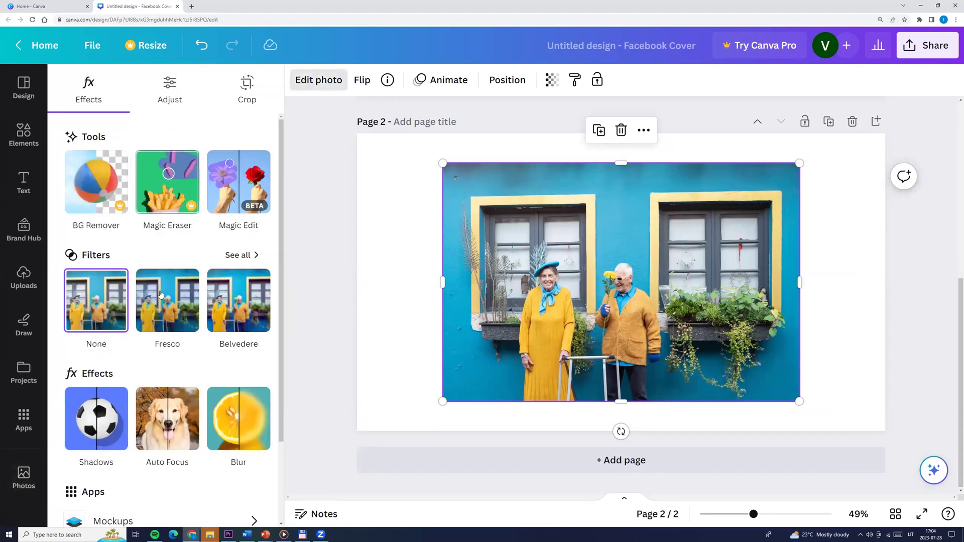
scroll(160, 295, down, 2)
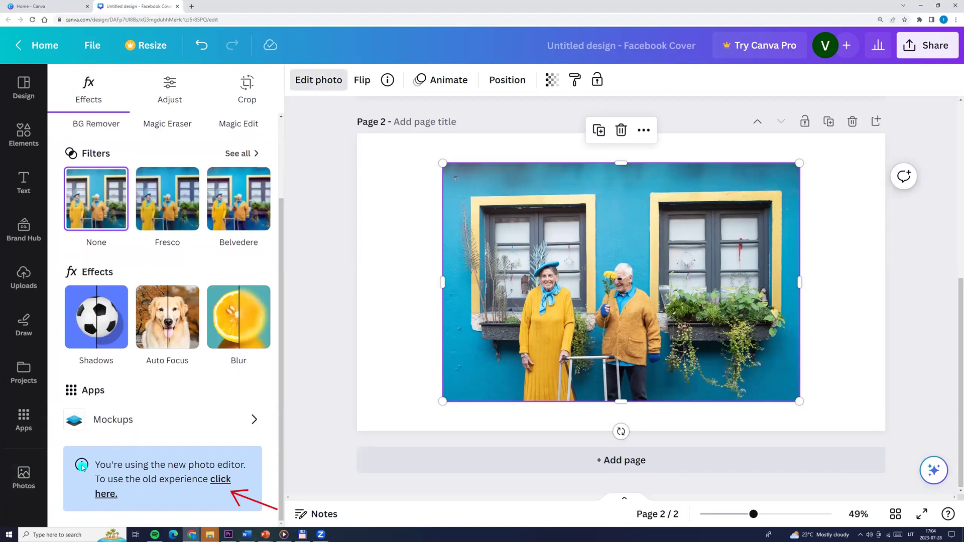
click(218, 480)
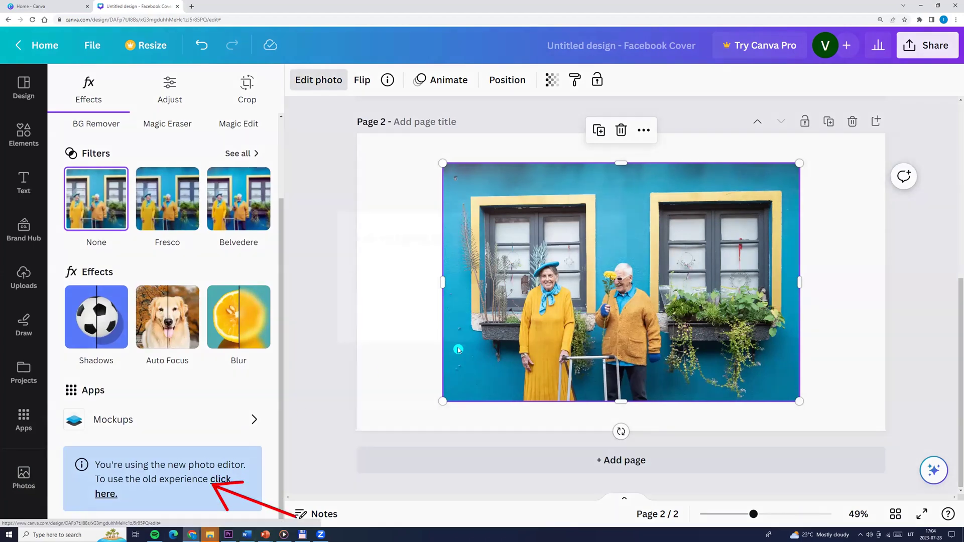
click(450, 320)
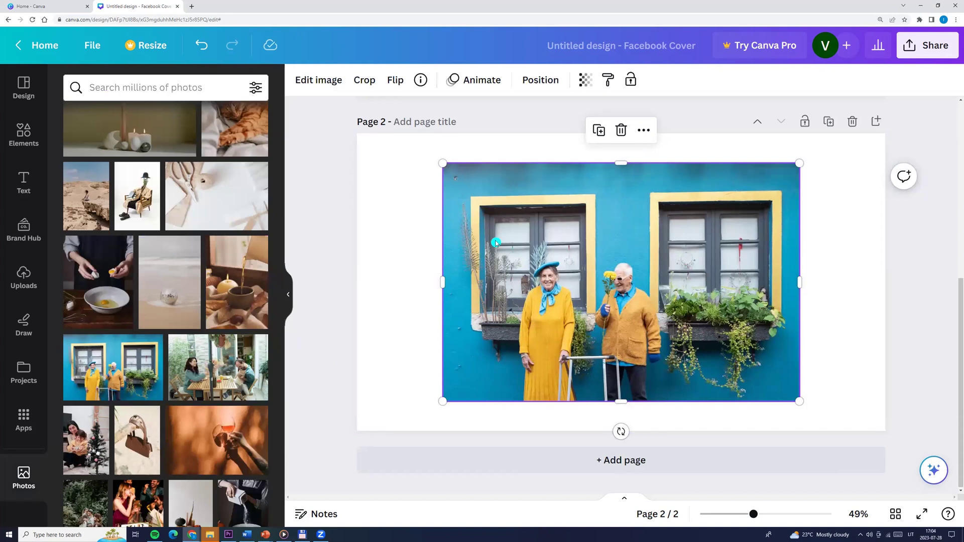
Step: Look through the old image editor's options for the couple's photo and show the complete Smartmockups collection
click(319, 81)
scroll(136, 334, down, 5)
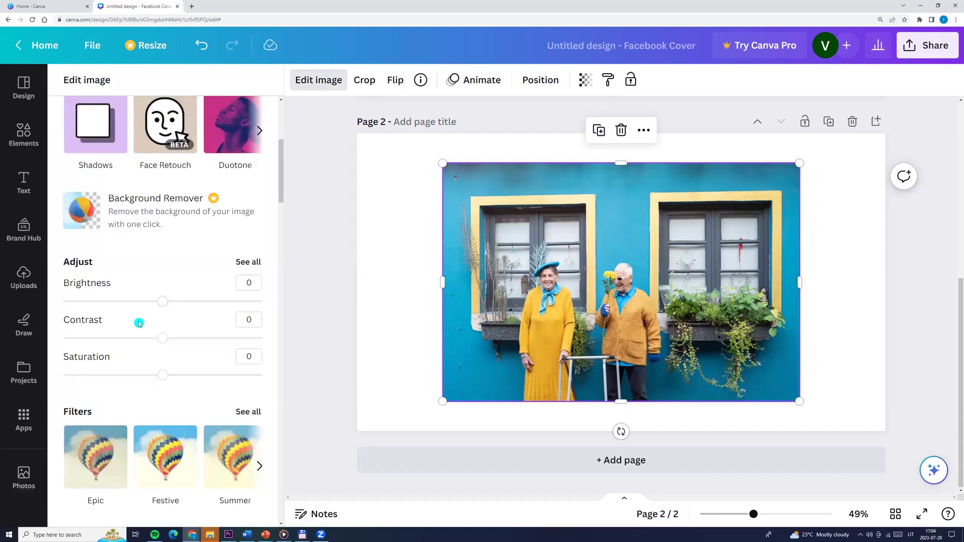
scroll(139, 323, down, 10)
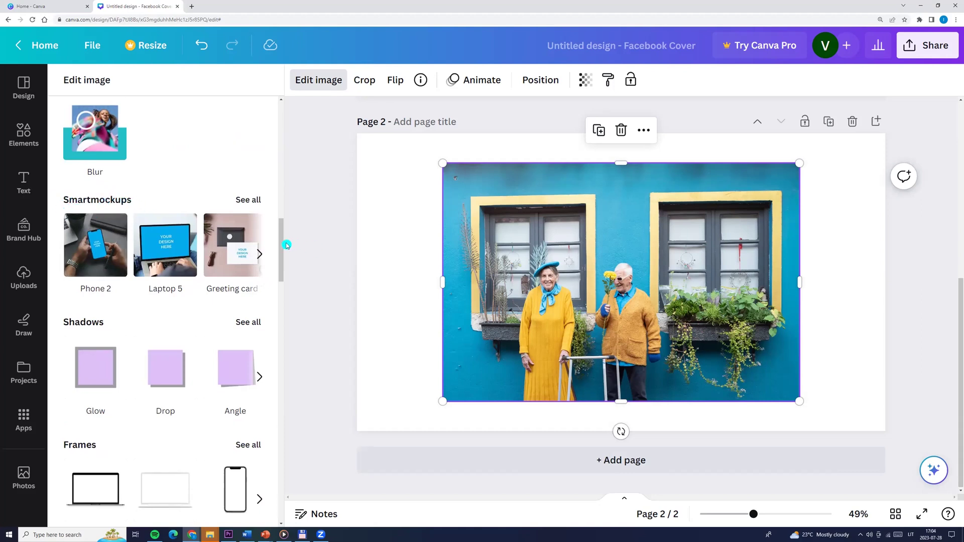
drag(283, 272, 298, 523)
scroll(283, 482, up, 2)
scroll(253, 239, up, 10)
scroll(254, 203, up, 1)
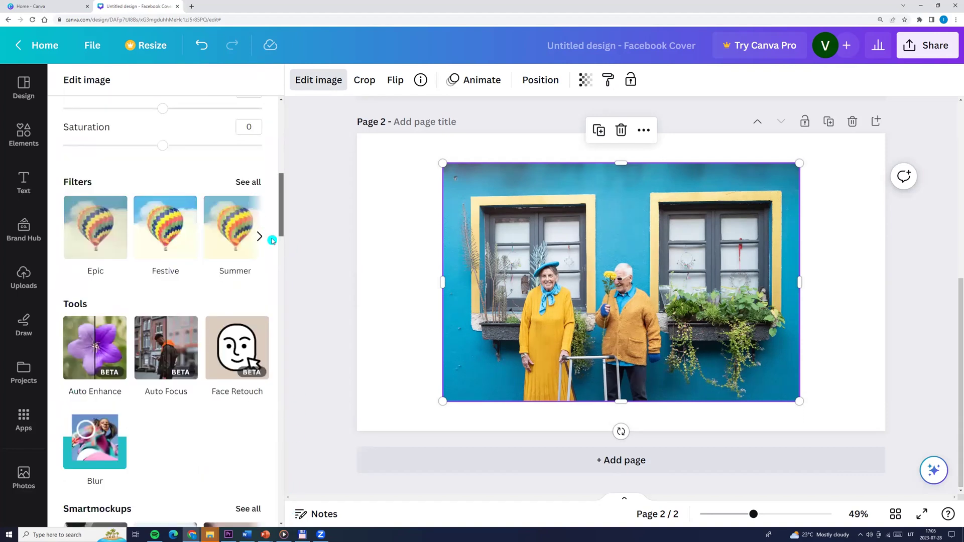
scroll(254, 204, down, 5)
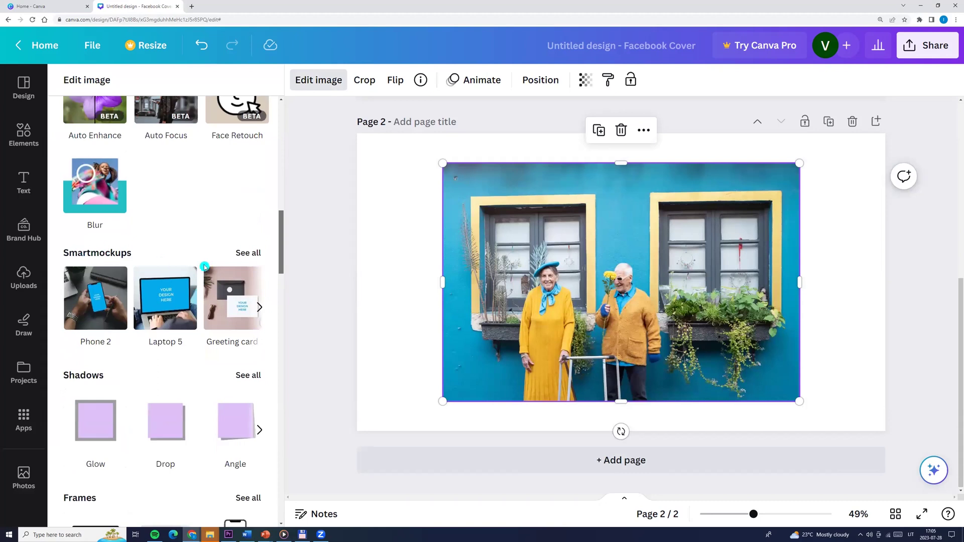
click(250, 255)
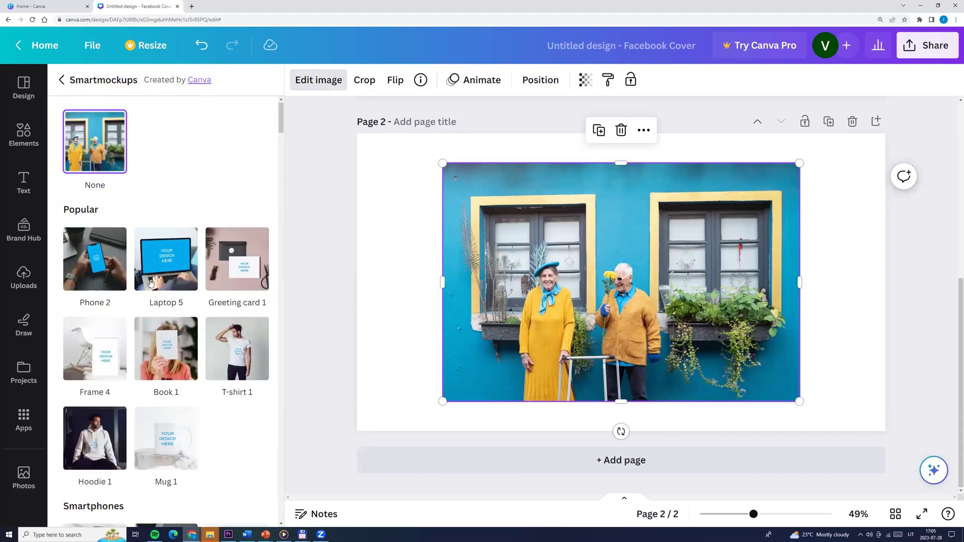
Step: Browse the Smartmockups and place the couple's photo into the Desktop 7 mockup
scroll(201, 251, down, 2)
scroll(183, 344, down, 2)
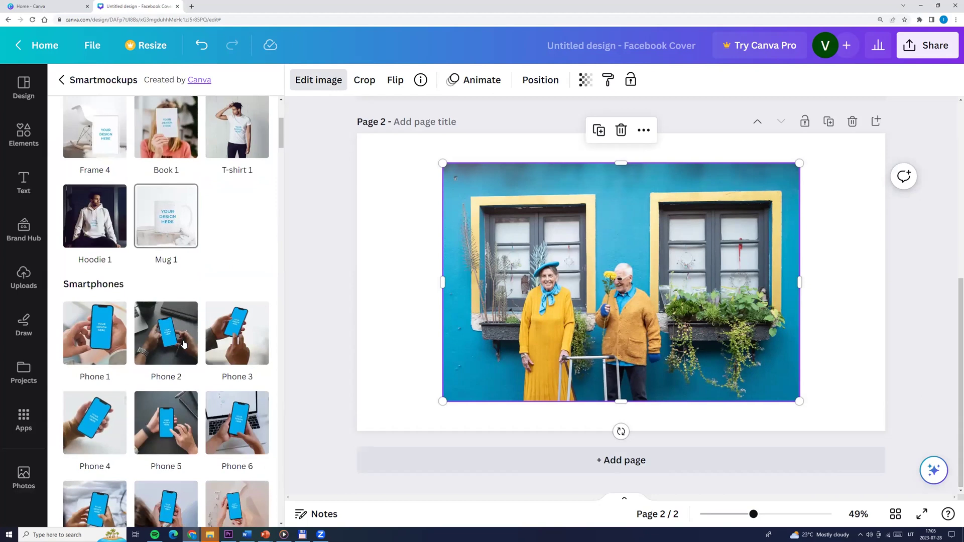
scroll(180, 343, down, 4)
scroll(179, 342, down, 7)
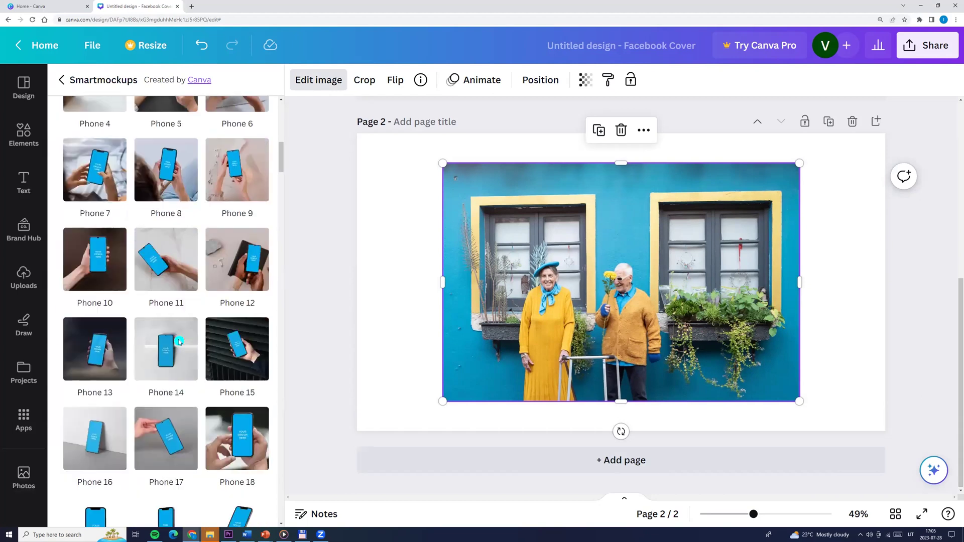
scroll(151, 321, down, 9)
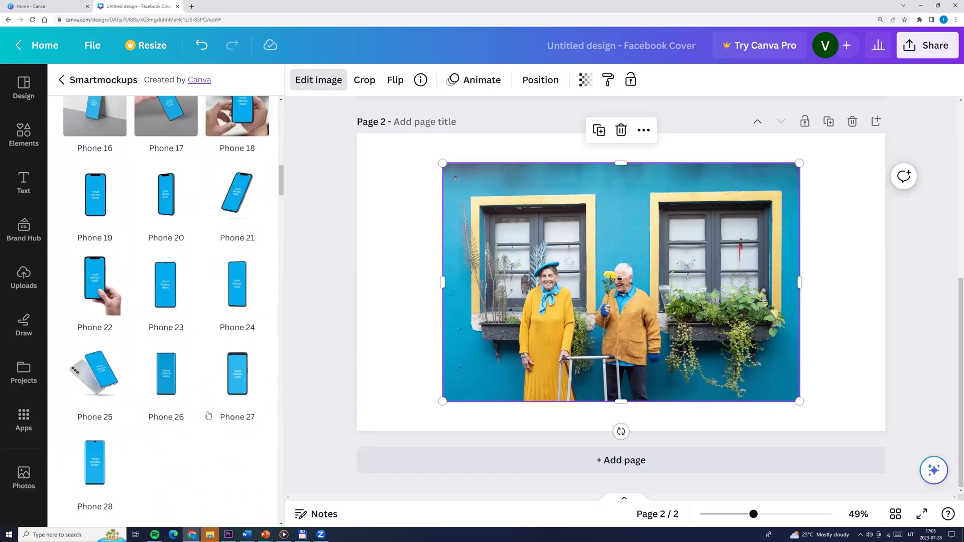
scroll(204, 344, down, 15)
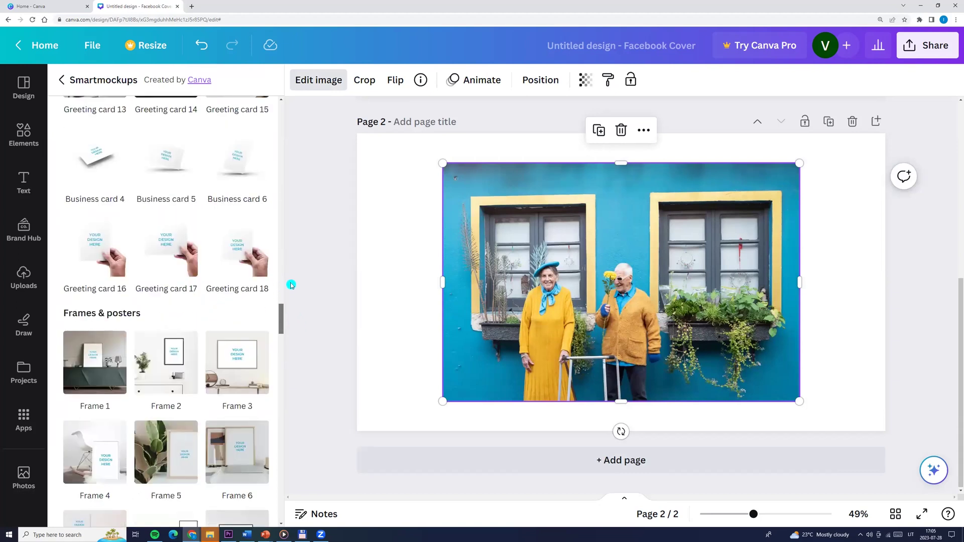
drag(289, 284, 290, 265)
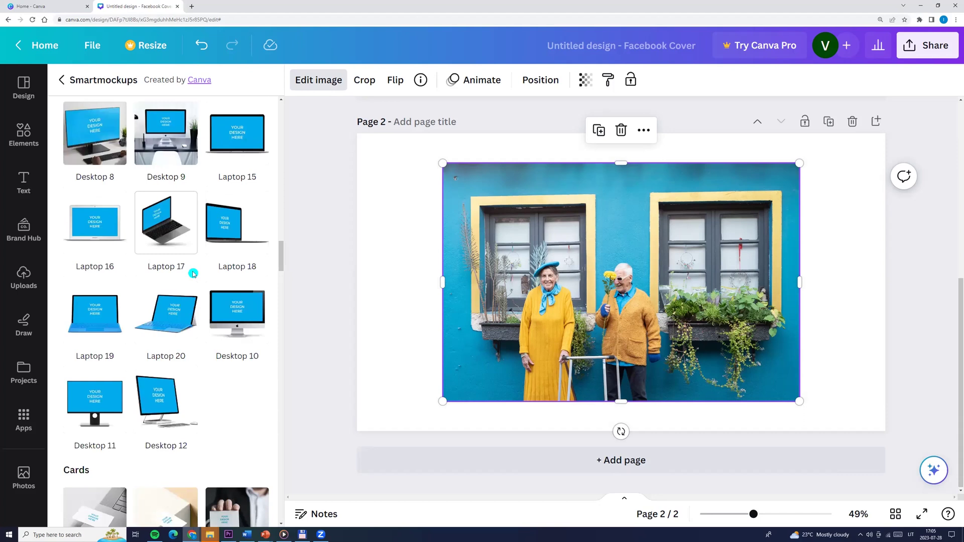
scroll(205, 294, up, 1)
scroll(205, 294, up, 3)
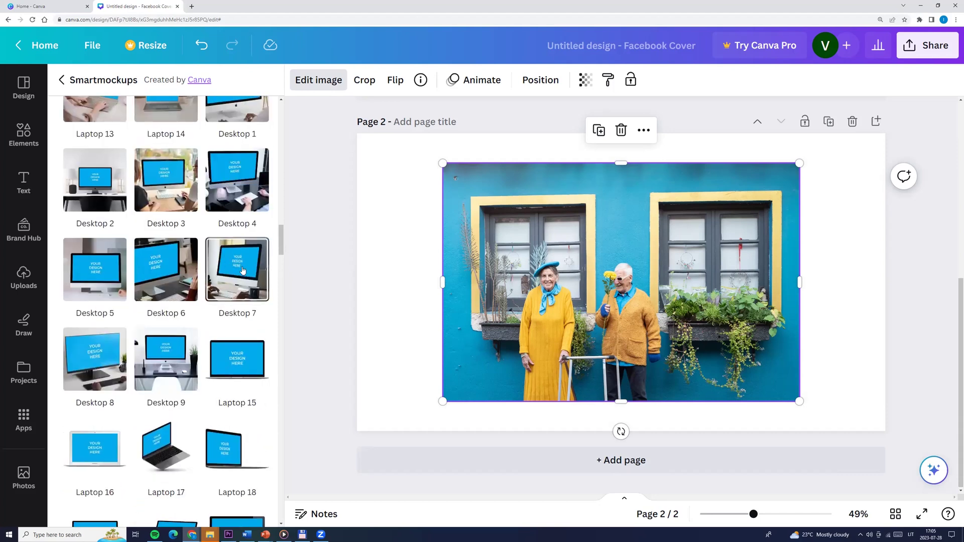
click(236, 261)
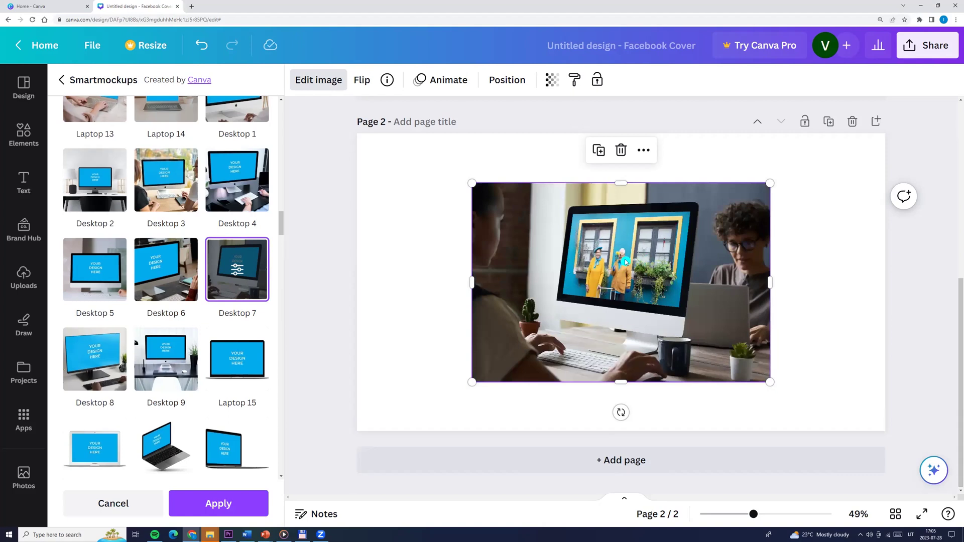
Step: Open the Desktop 7 mockup's controls, try the Fit crop and set the crop to Custom
click(237, 274)
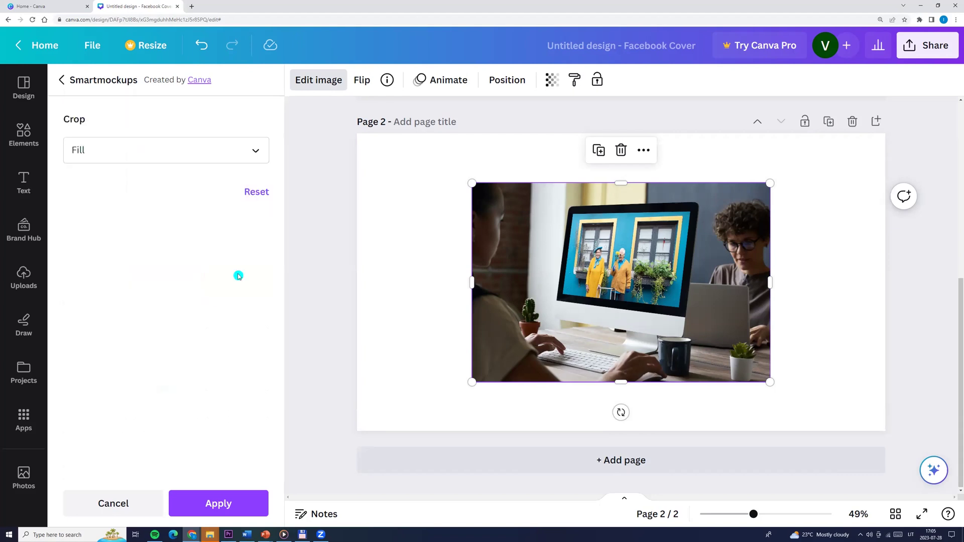
click(161, 160)
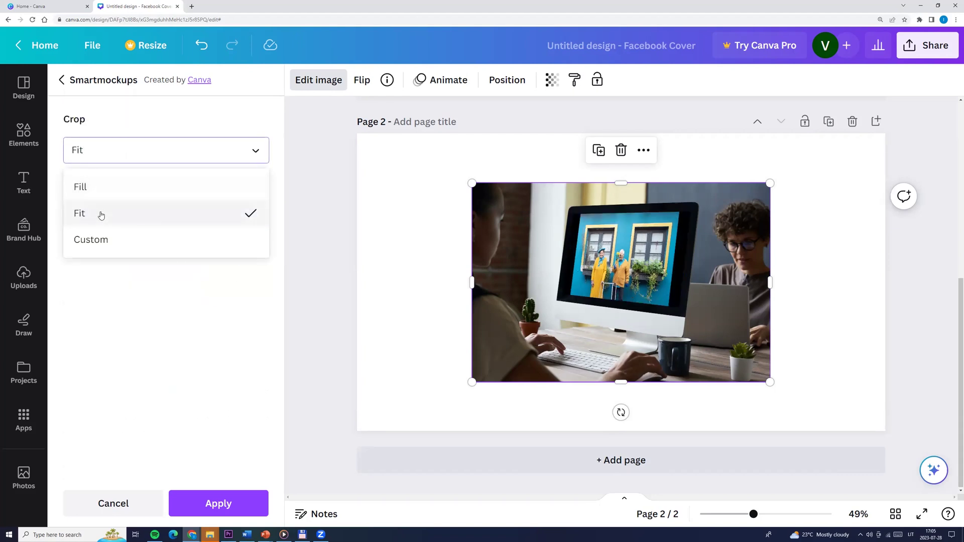
click(97, 175)
click(104, 150)
click(112, 240)
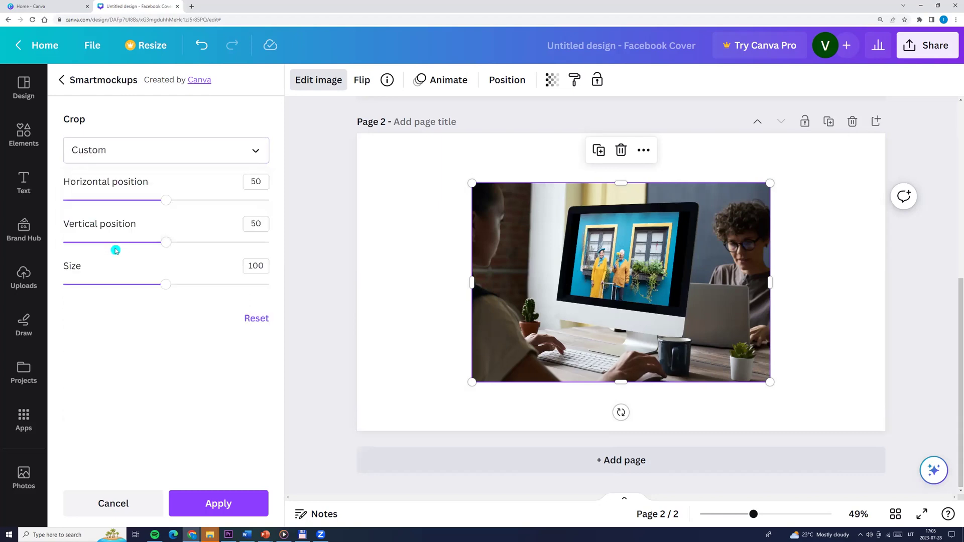
Step: Set the mockup's crop to horizontal position 39, vertical position 59 and size 94, and apply it
drag(151, 203, 128, 200)
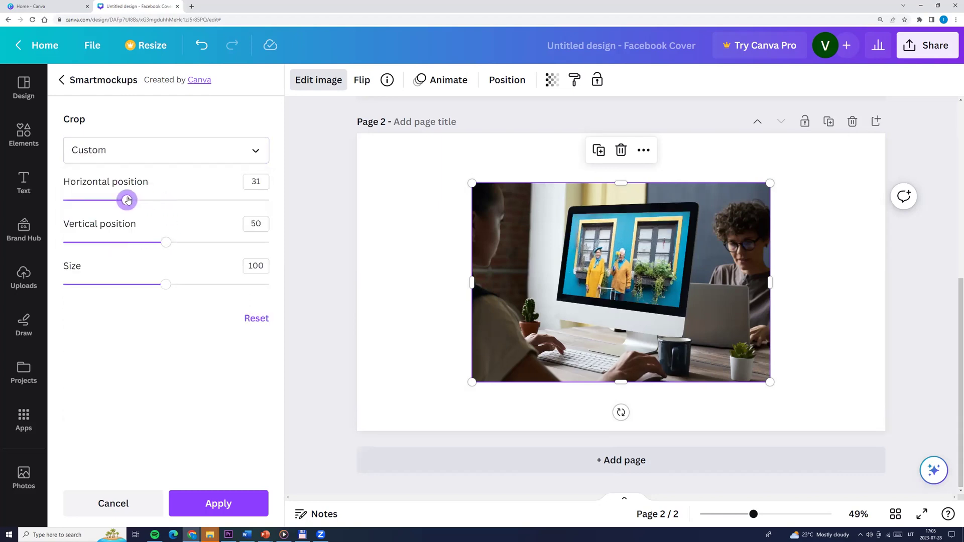
drag(165, 242, 189, 243)
drag(127, 200, 242, 199)
drag(188, 241, 185, 242)
drag(242, 200, 145, 206)
drag(120, 284, 160, 287)
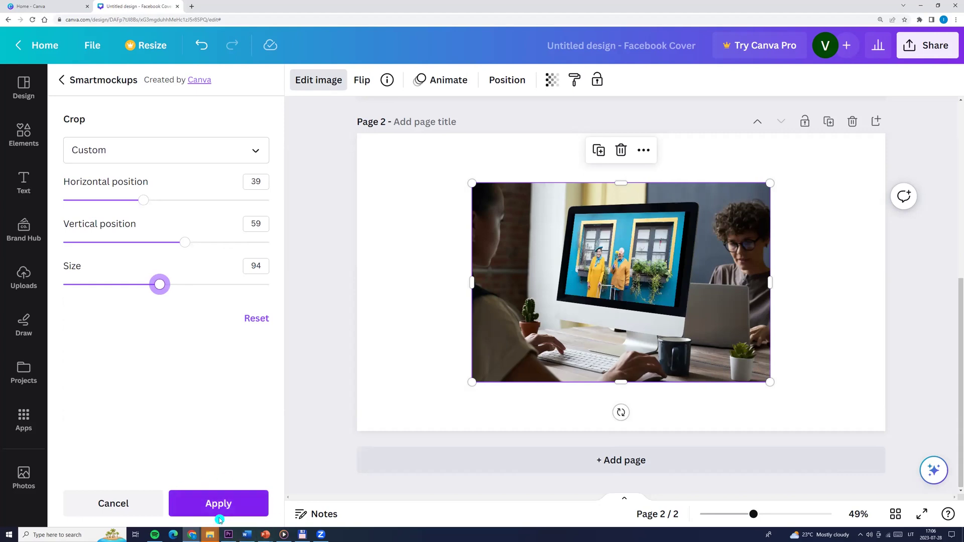
click(234, 503)
Step: Undo the mockup and the couple's photo on page 2, and add the outdoors photo "Woman Taking A Picture Of Mountains" instead
key(ctrl+z)
key(ctrl+z)
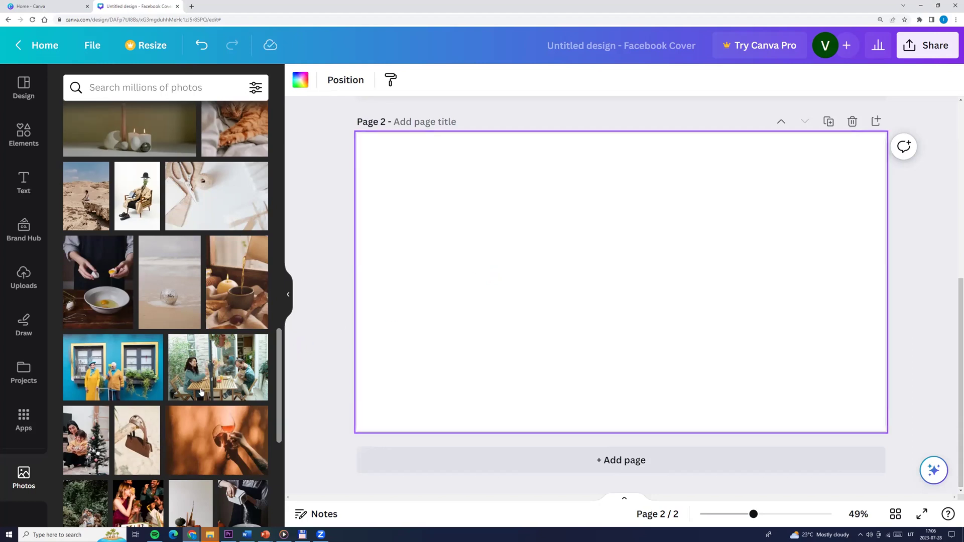
scroll(187, 383, down, 5)
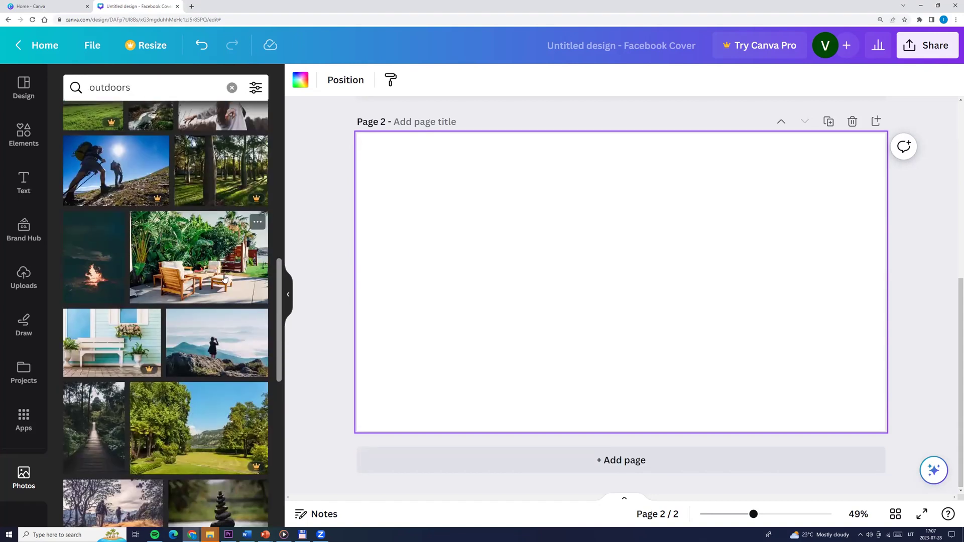
click(256, 322)
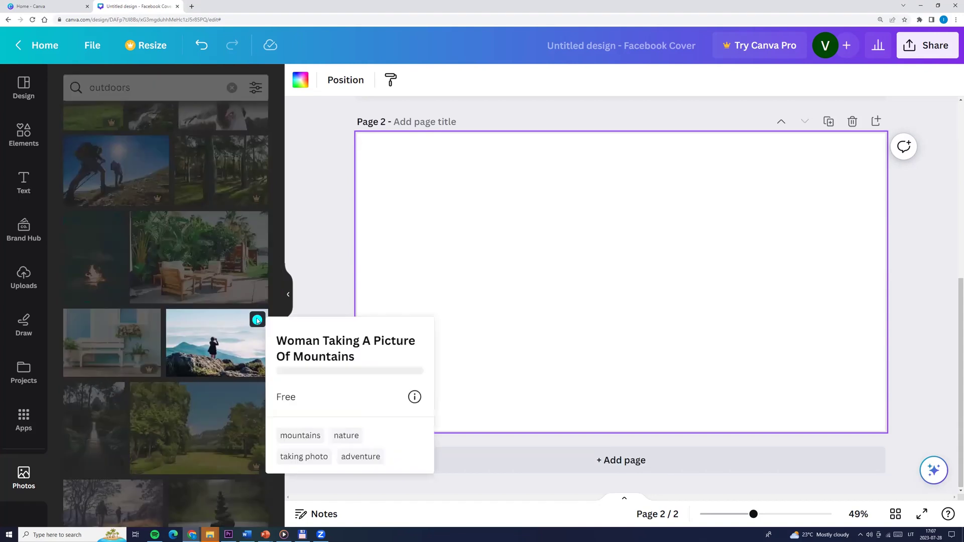
click(221, 342)
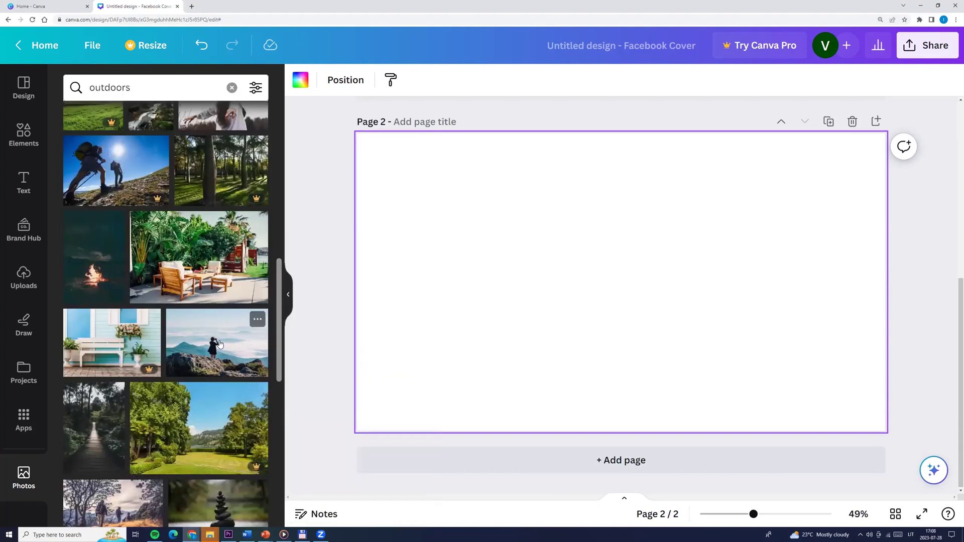
click(221, 344)
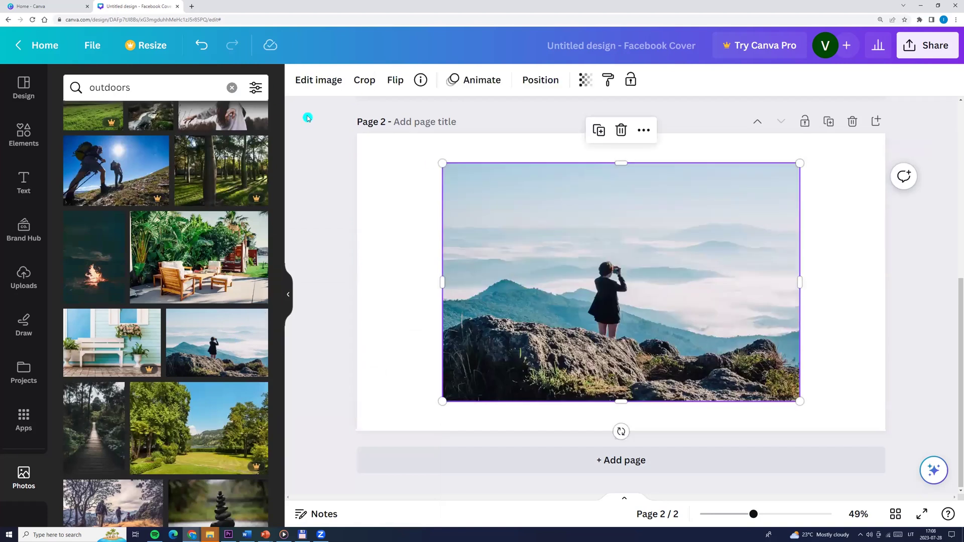
Step: Open the Smartmockups collection for the mountain photo and place the photo into the Frame 3 mockup
click(301, 80)
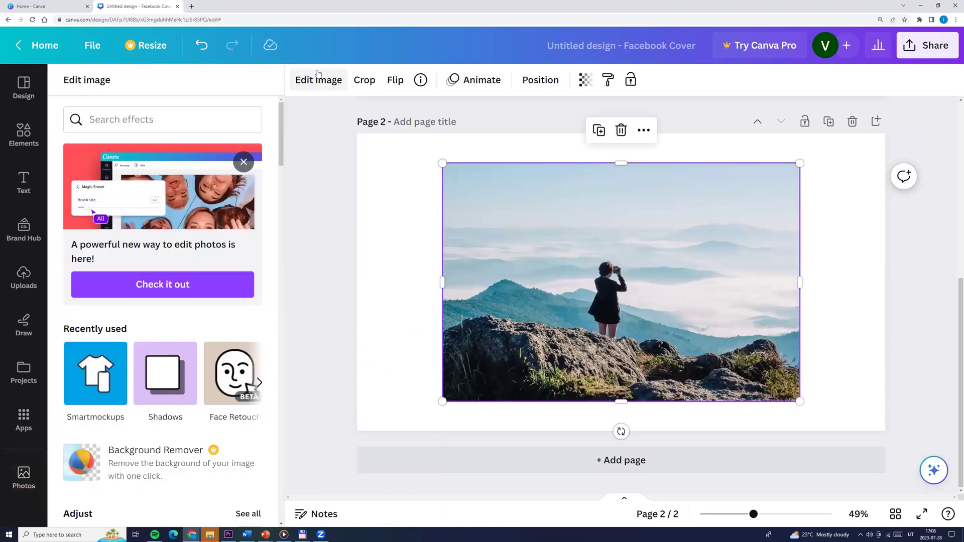
scroll(196, 361, down, 5)
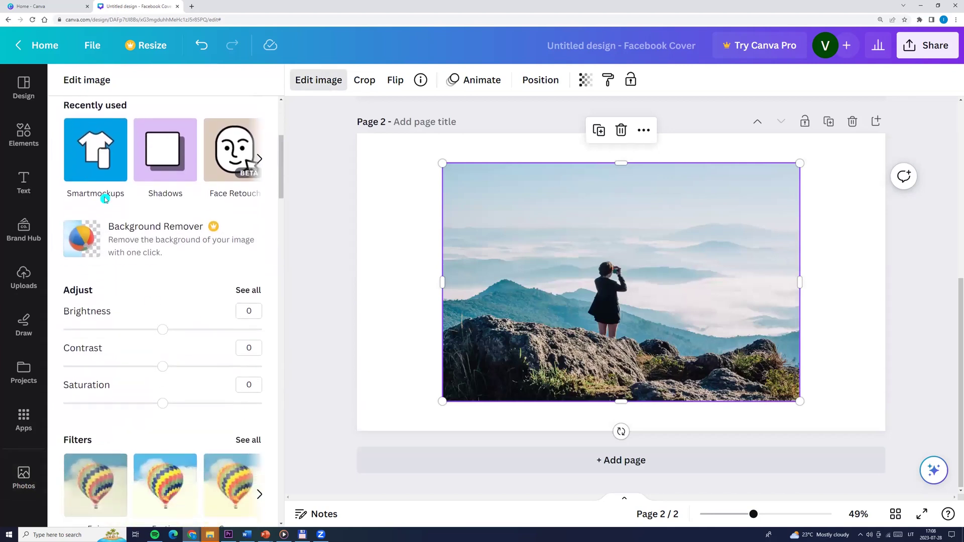
click(94, 179)
scroll(185, 382, down, 10)
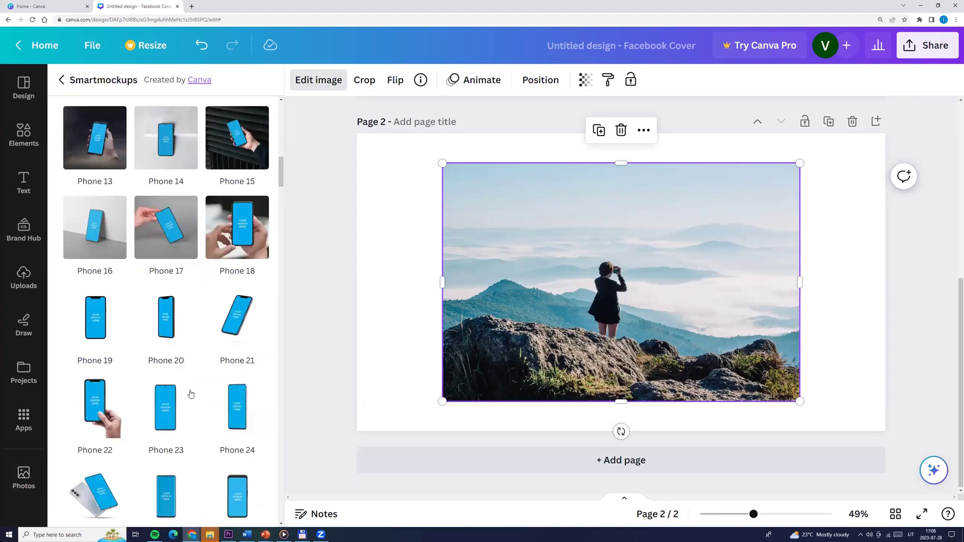
scroll(190, 402, down, 10)
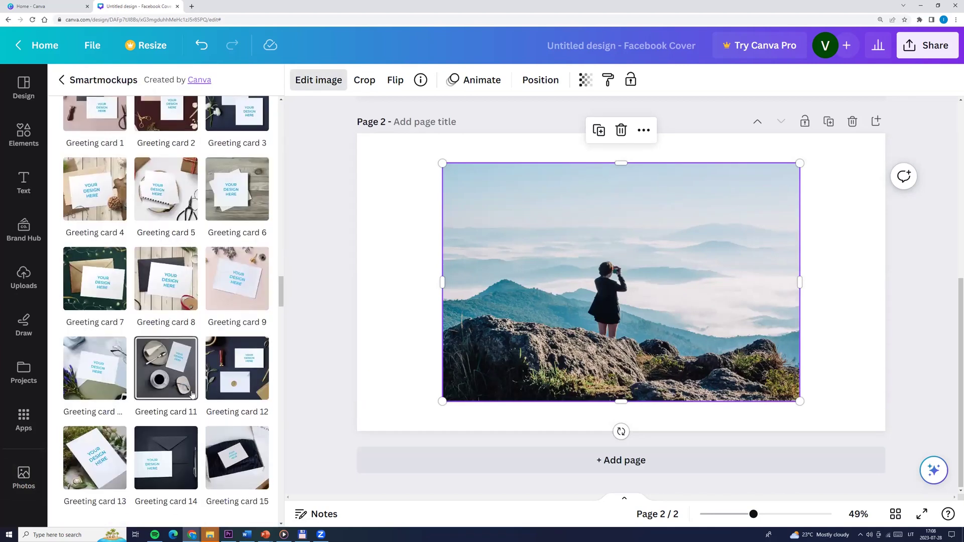
scroll(194, 392, down, 9)
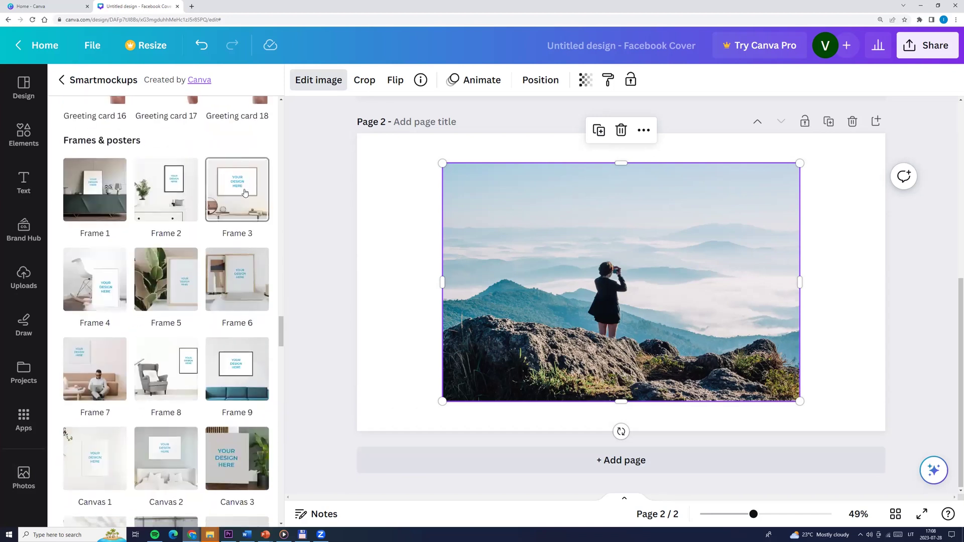
click(245, 192)
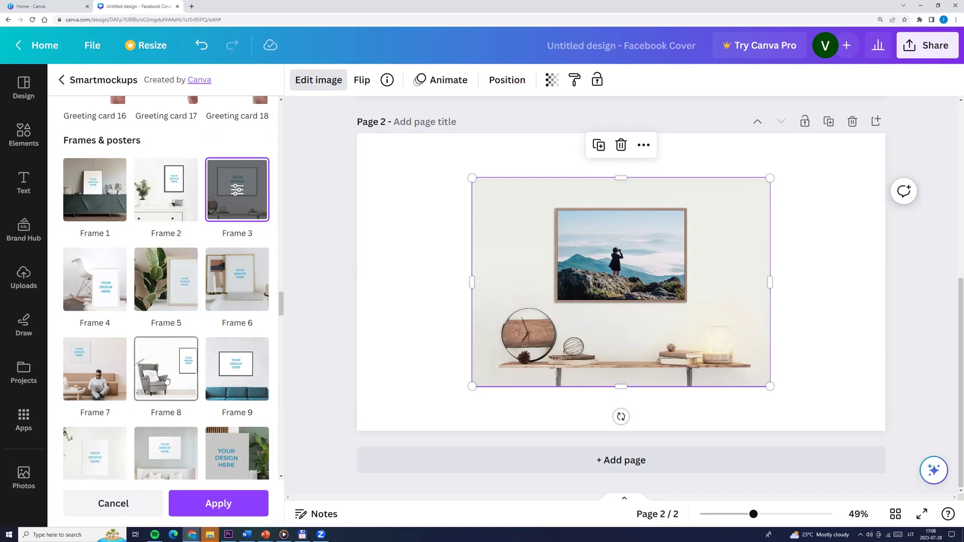
Step: Try the mountain photo in the Frame 7, Canvas 2, T-shirt 14 and Mug 2 mockups
click(87, 359)
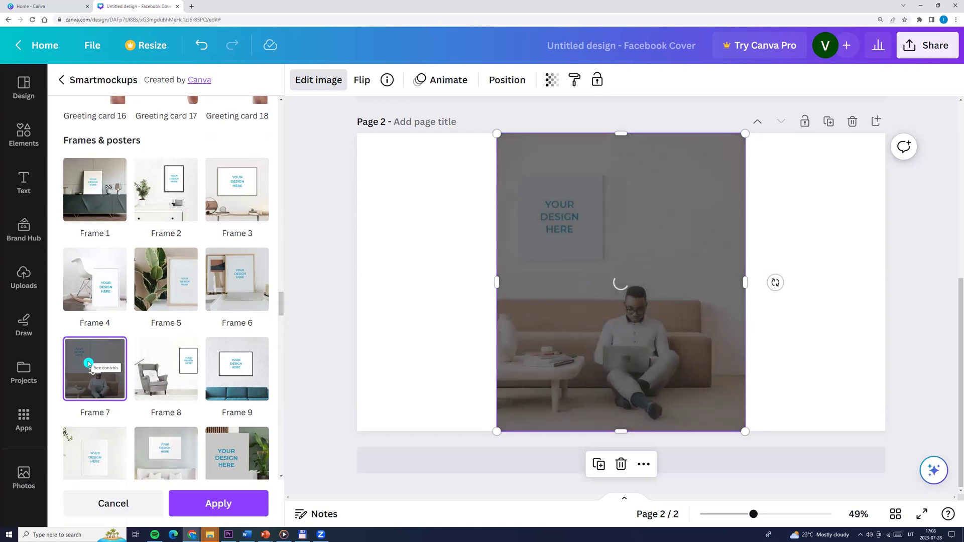
scroll(145, 440, down, 5)
click(153, 230)
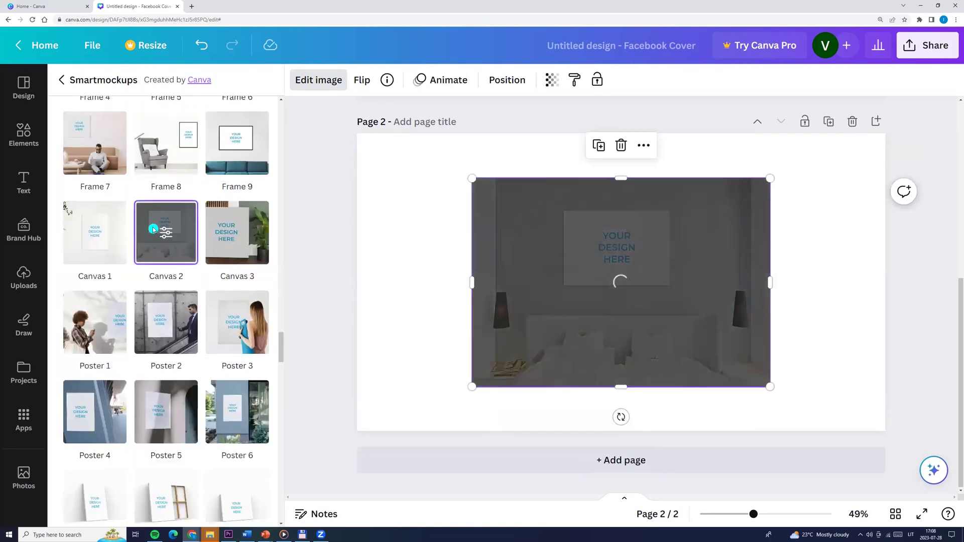
scroll(172, 276, down, 10)
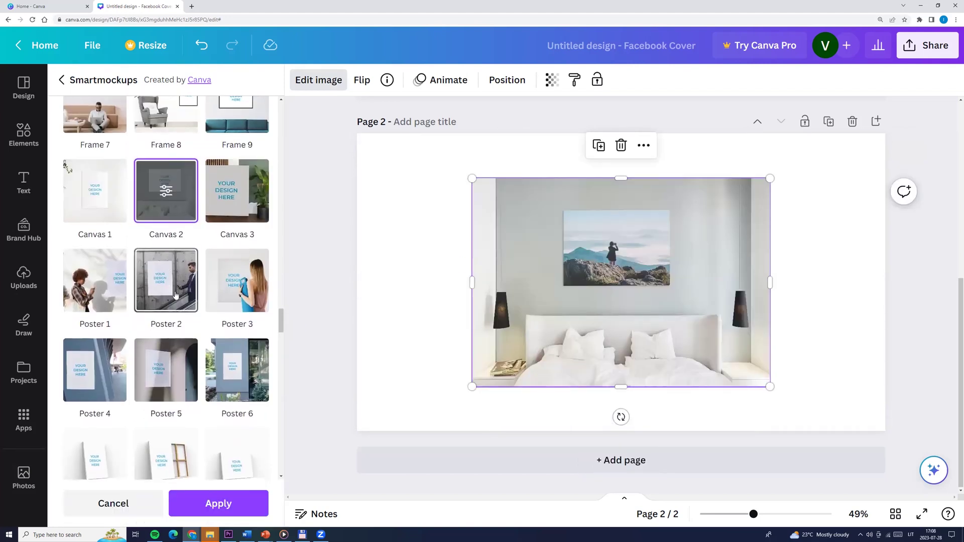
scroll(180, 304, down, 10)
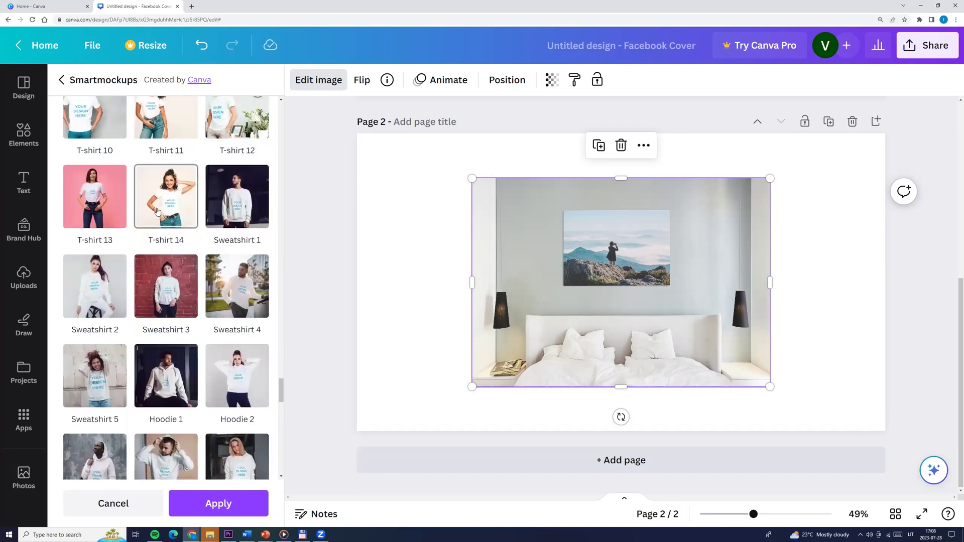
click(157, 229)
scroll(171, 301, down, 10)
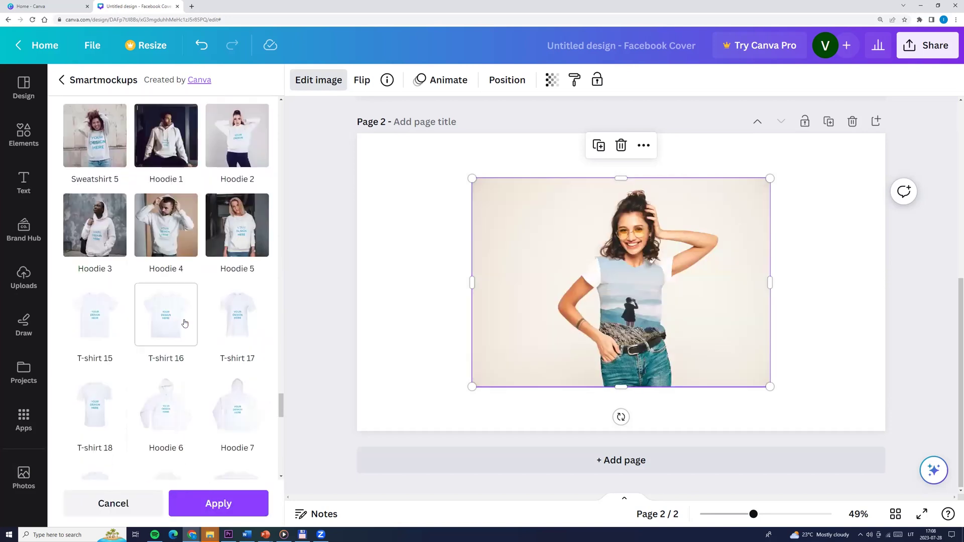
click(151, 221)
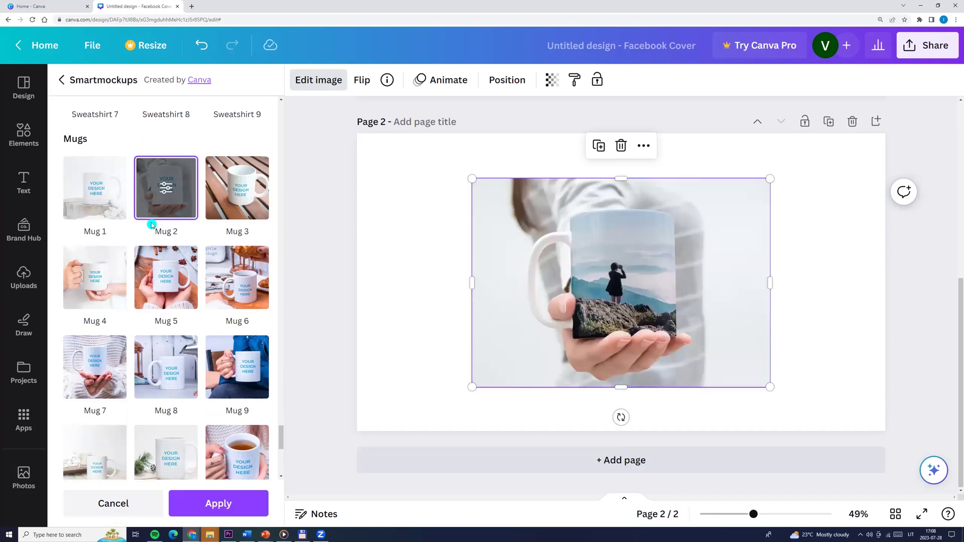
Step: Place the mountain photo into the Mug 5 mockup with a Custom crop, check the object colour choices and finish editing
click(167, 296)
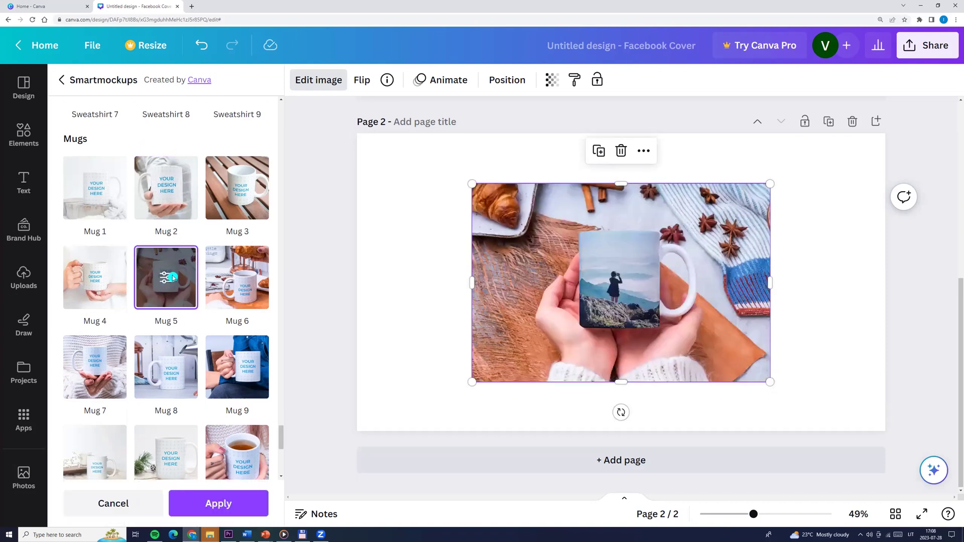
click(165, 279)
click(88, 151)
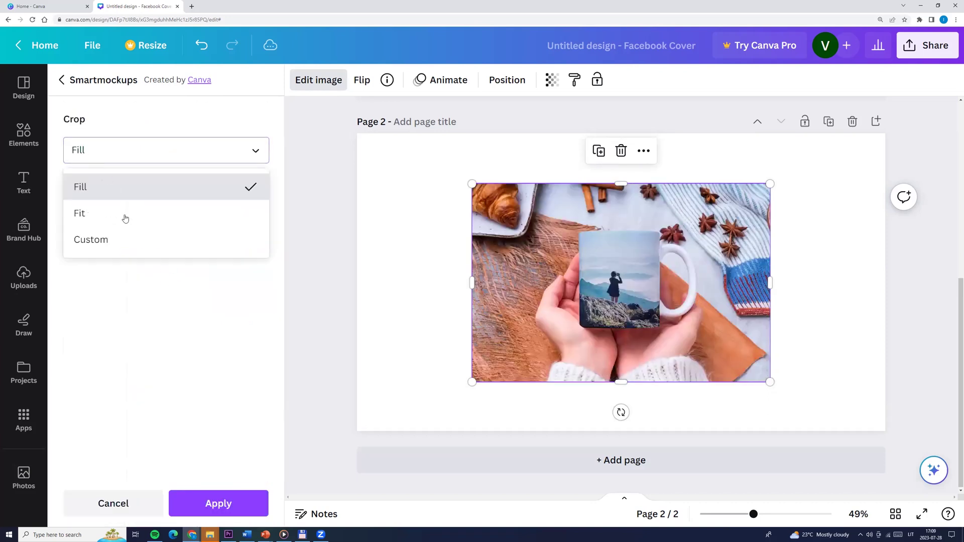
click(92, 240)
click(255, 338)
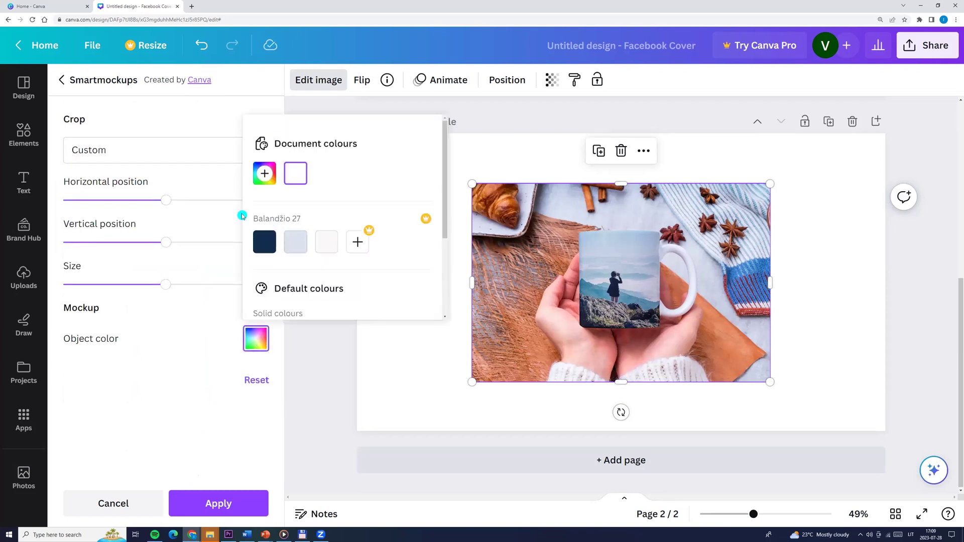
click(193, 356)
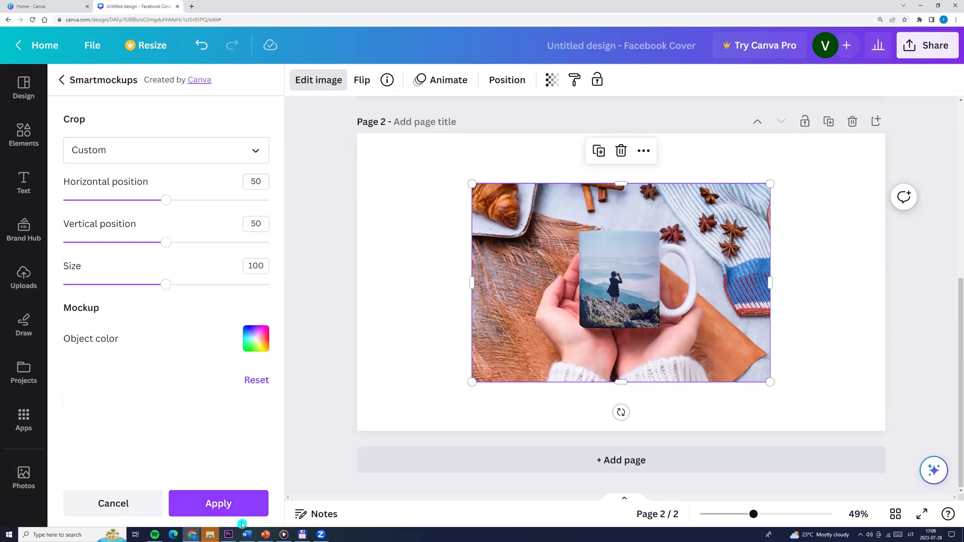
click(390, 324)
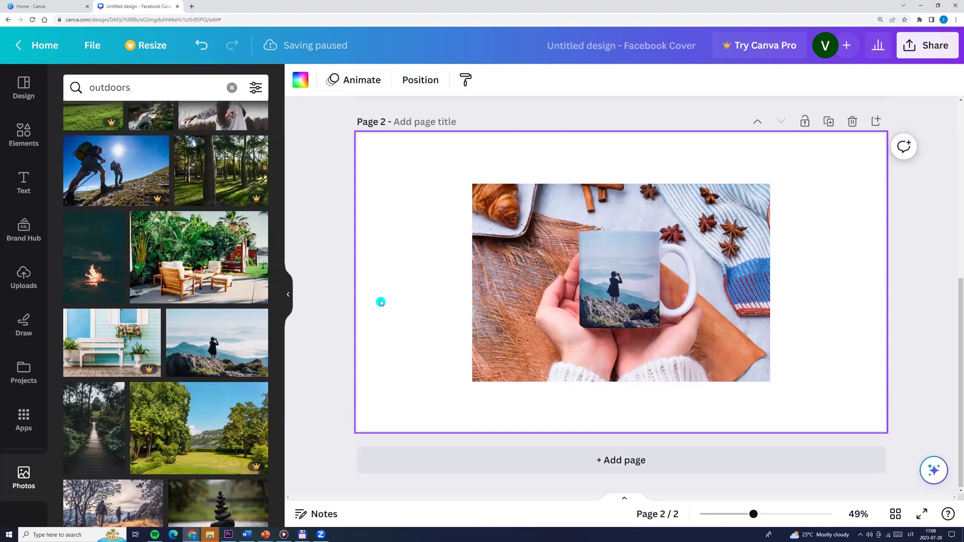
Step: Return to the Canva home page and open Smartmockups from its recommended apps
click(35, 6)
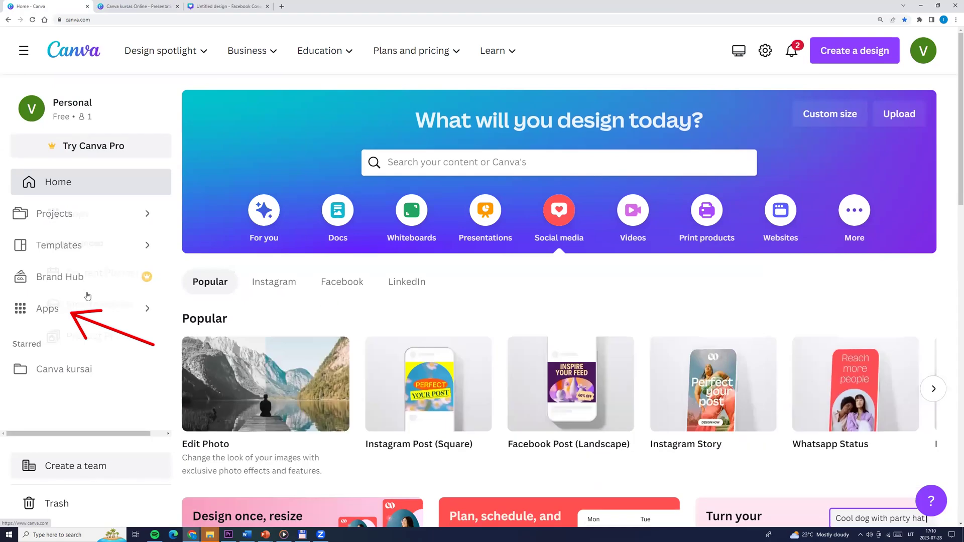
click(61, 310)
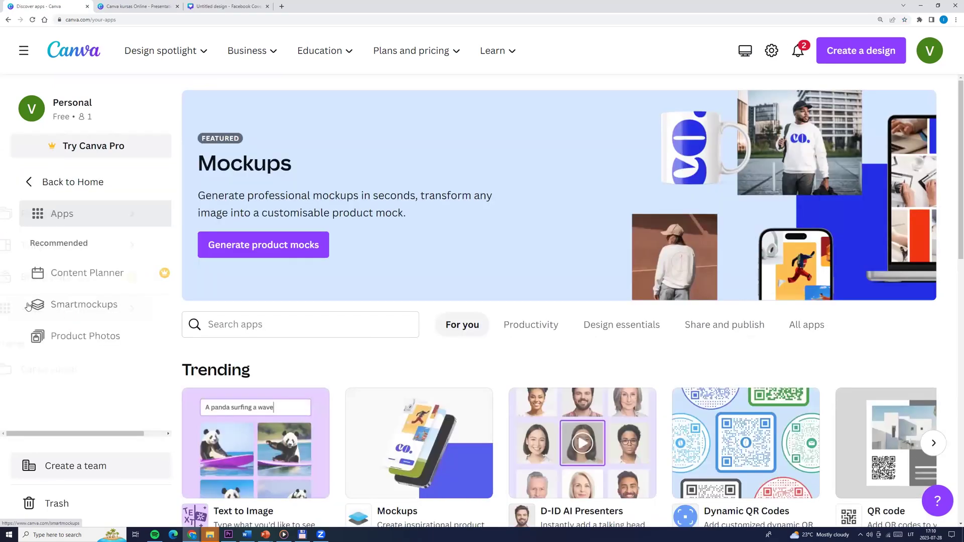
click(46, 307)
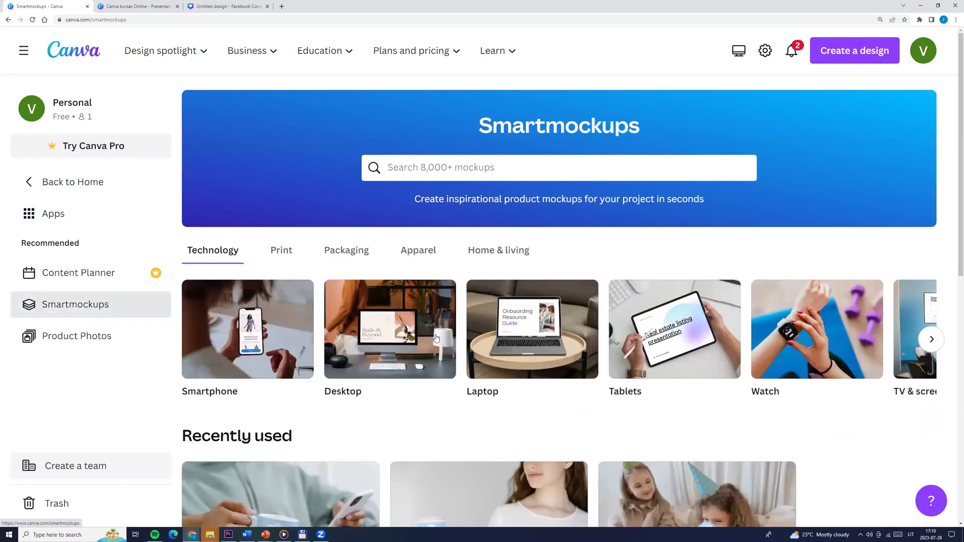
Step: Look through the Smartmockups page and its Print, Packaging, Apparel and Home & living categories
scroll(643, 351, down, 1)
scroll(635, 387, down, 9)
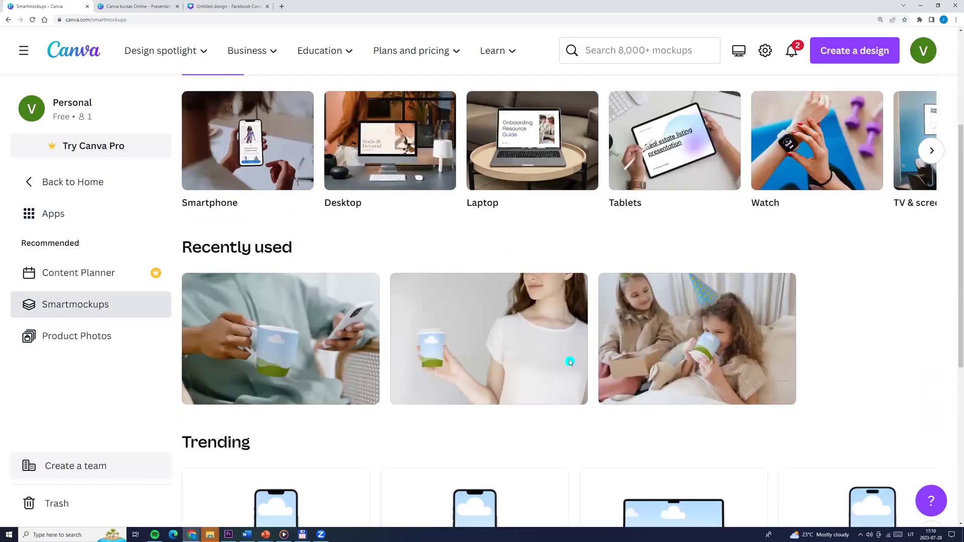
scroll(560, 376, up, 5)
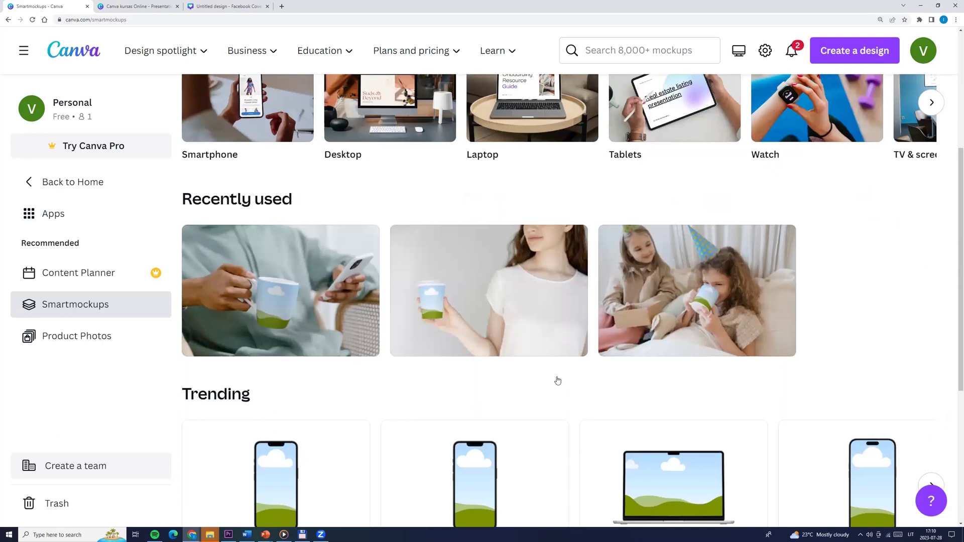
scroll(547, 373, up, 3)
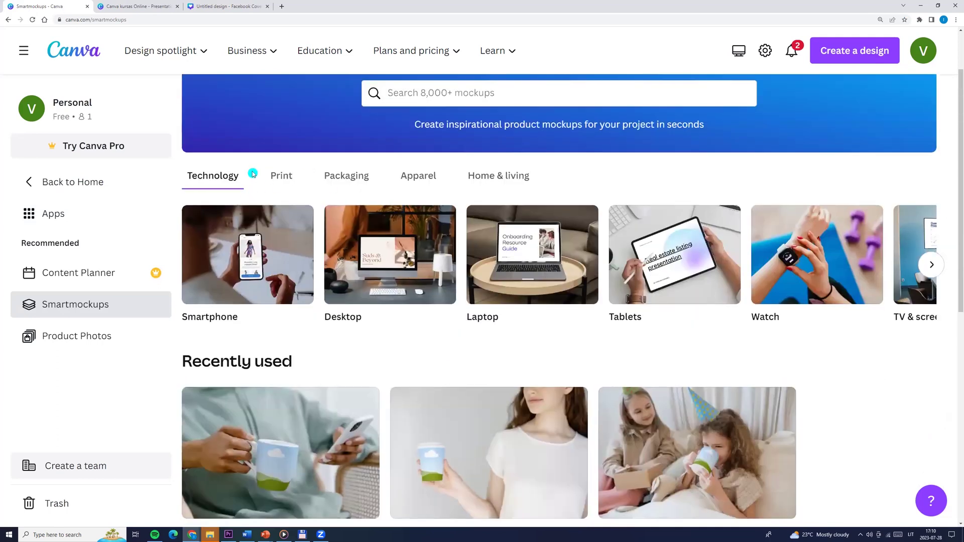
click(287, 173)
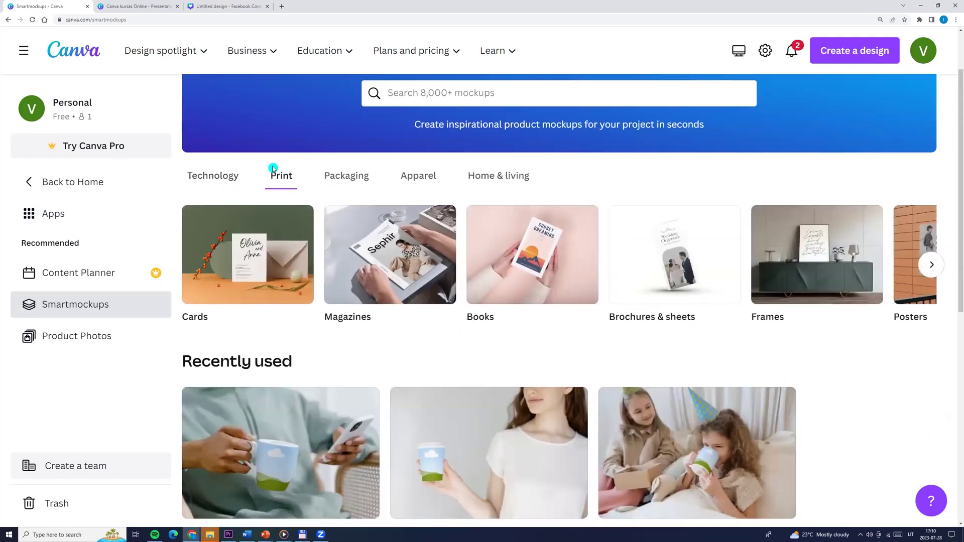
click(346, 174)
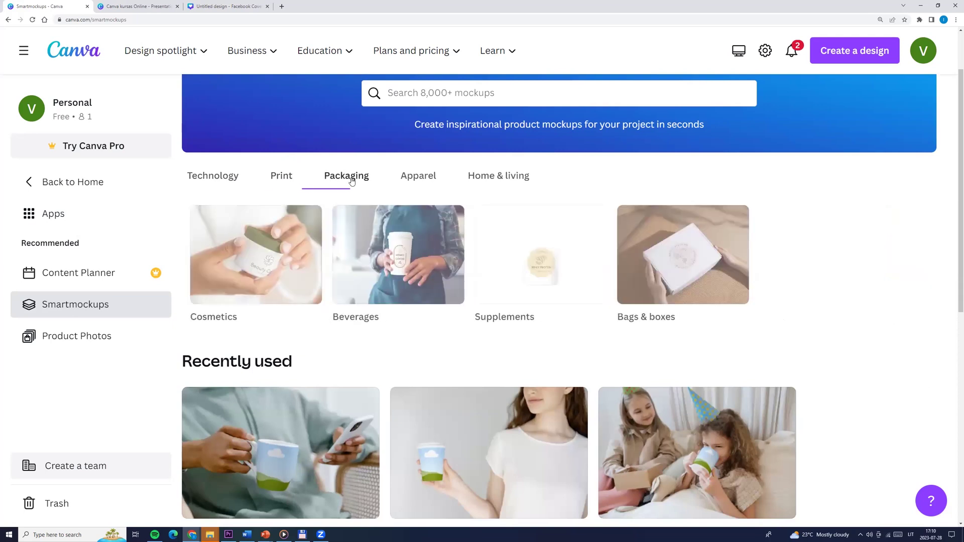
click(425, 179)
click(475, 177)
click(277, 177)
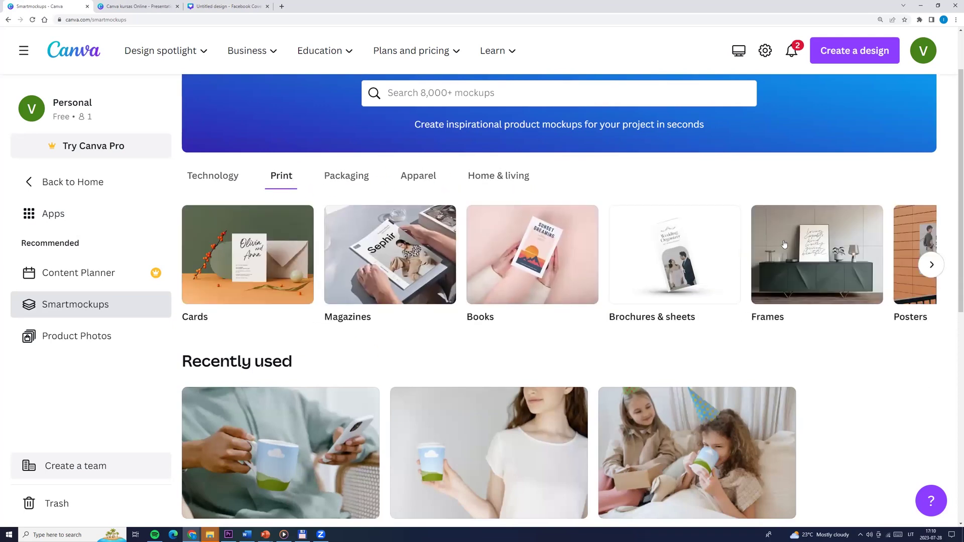
Step: Browse the Frames mockup collection and return to the Smartmockups overview
click(816, 256)
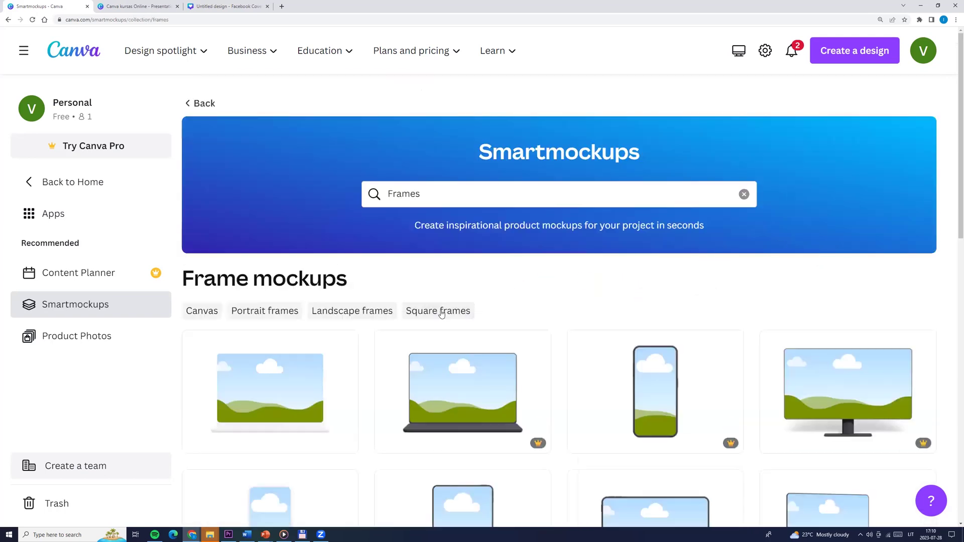
scroll(617, 128, down, 5)
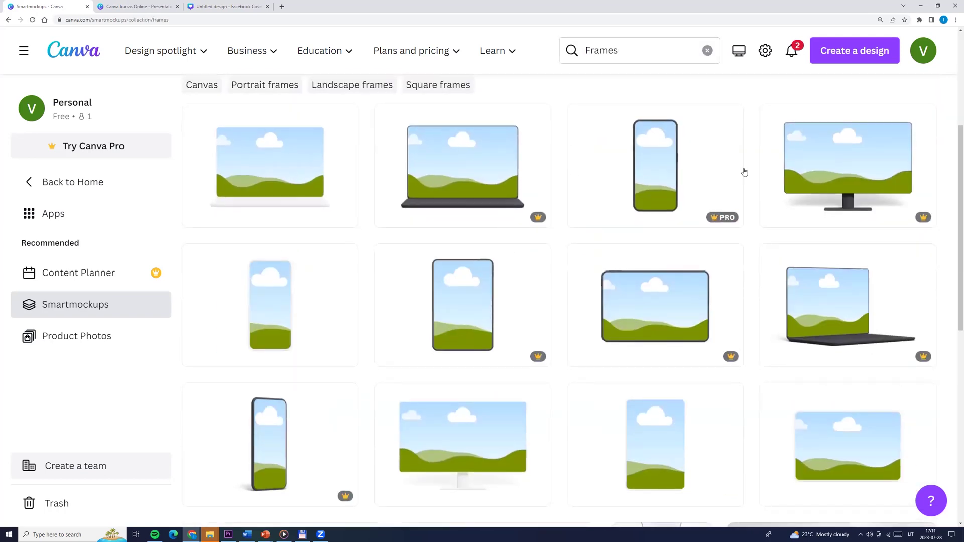
scroll(527, 383, down, 5)
scroll(662, 340, down, 5)
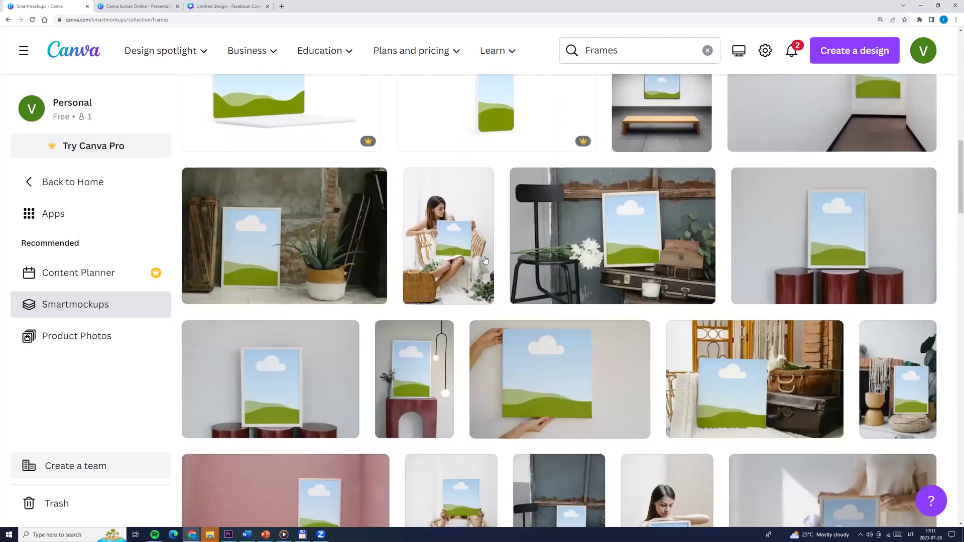
scroll(482, 263, up, 15)
click(210, 167)
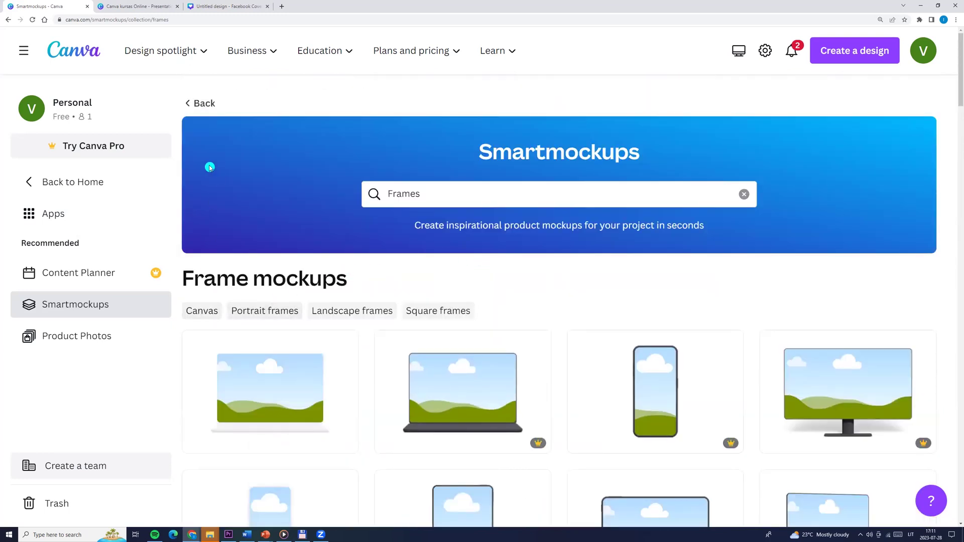
click(201, 103)
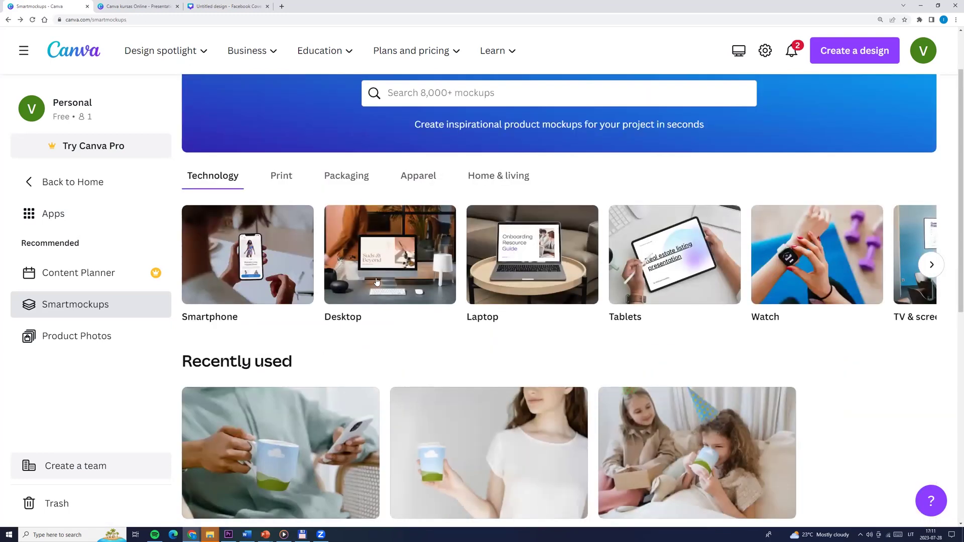
Step: Open the Desktop mockup collection and choose the free angled monitor mockup on a white background
click(377, 276)
scroll(401, 315, down, 5)
scroll(400, 315, down, 15)
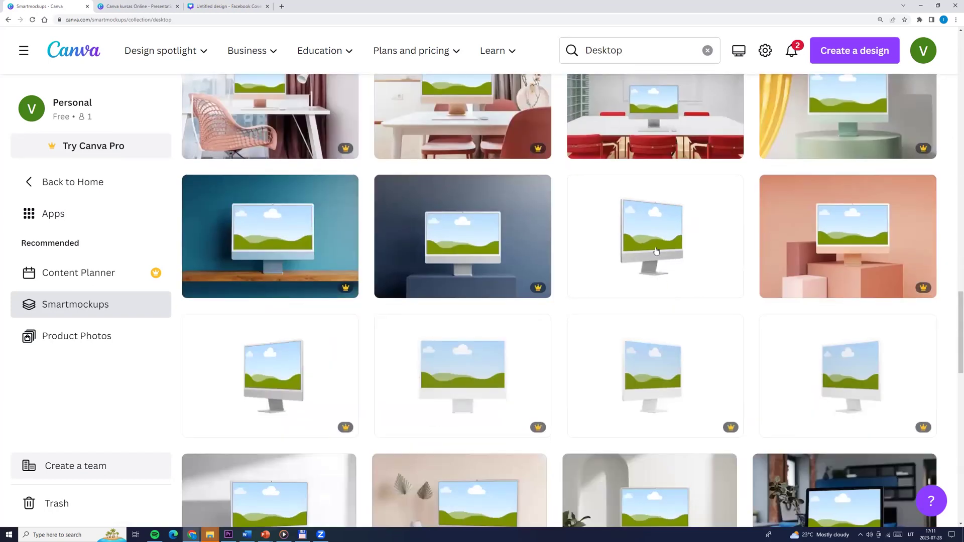
click(648, 242)
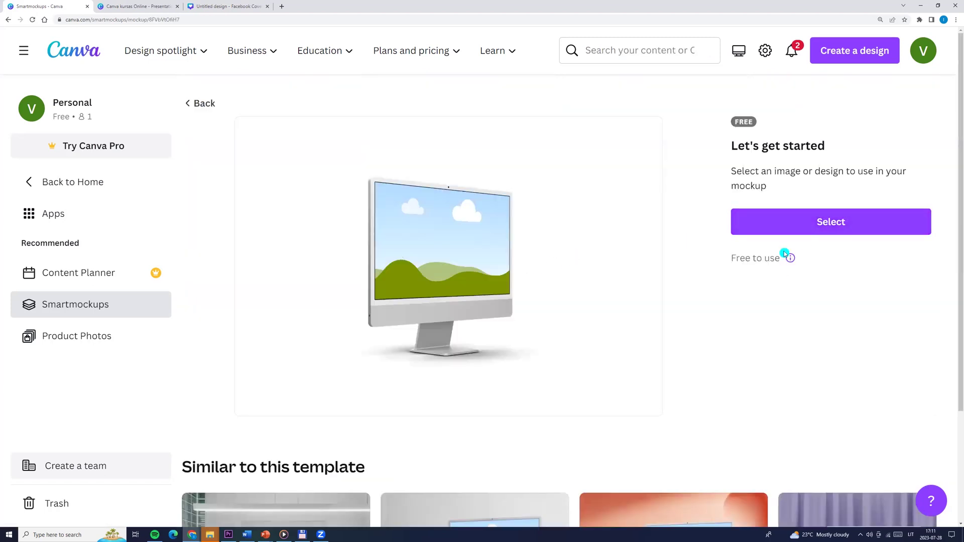
Step: Insert the uploaded painting of the orange guitar into the desktop mockup
click(784, 223)
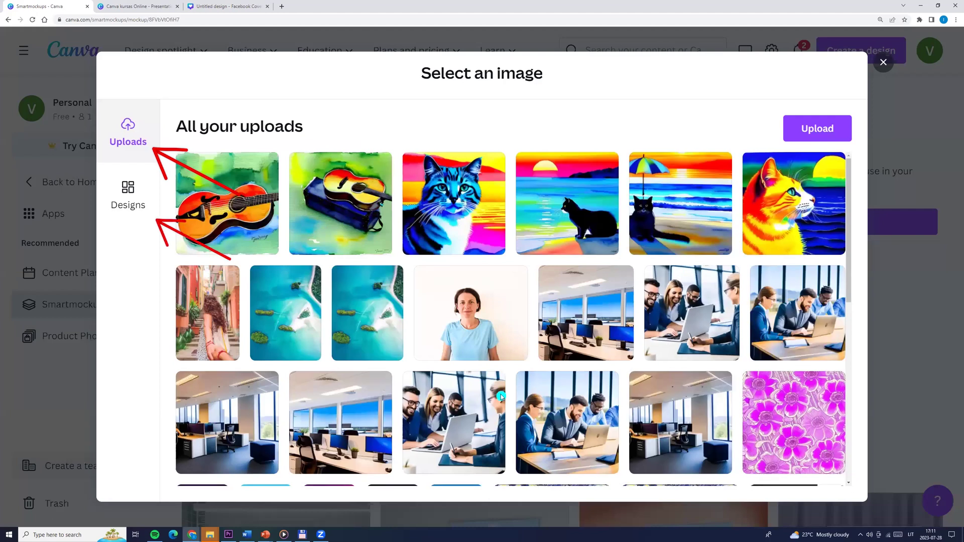
scroll(497, 394, down, 4)
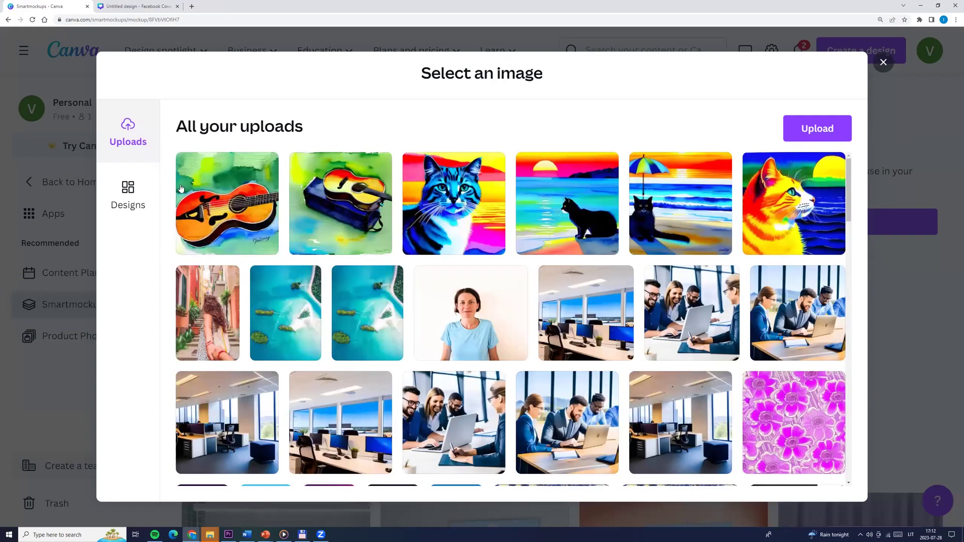
click(204, 222)
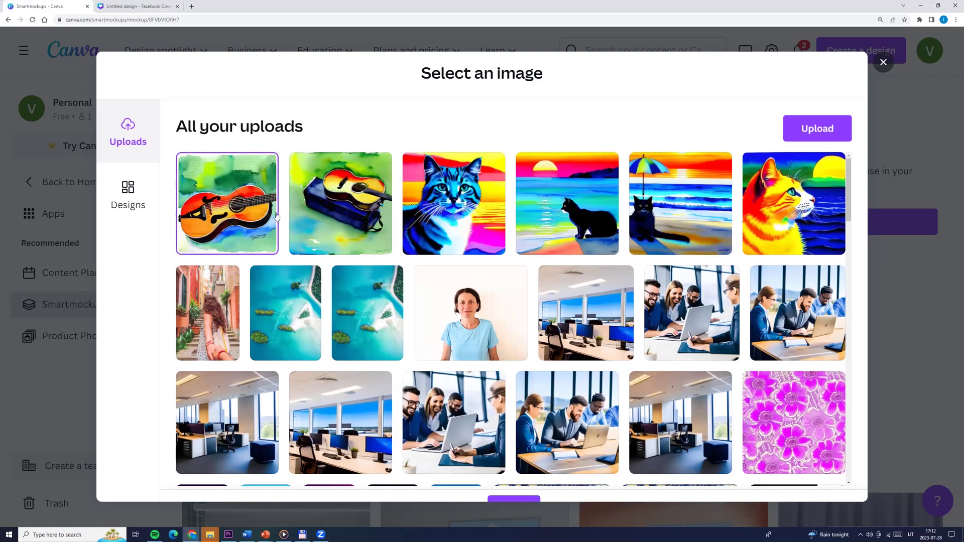
click(517, 484)
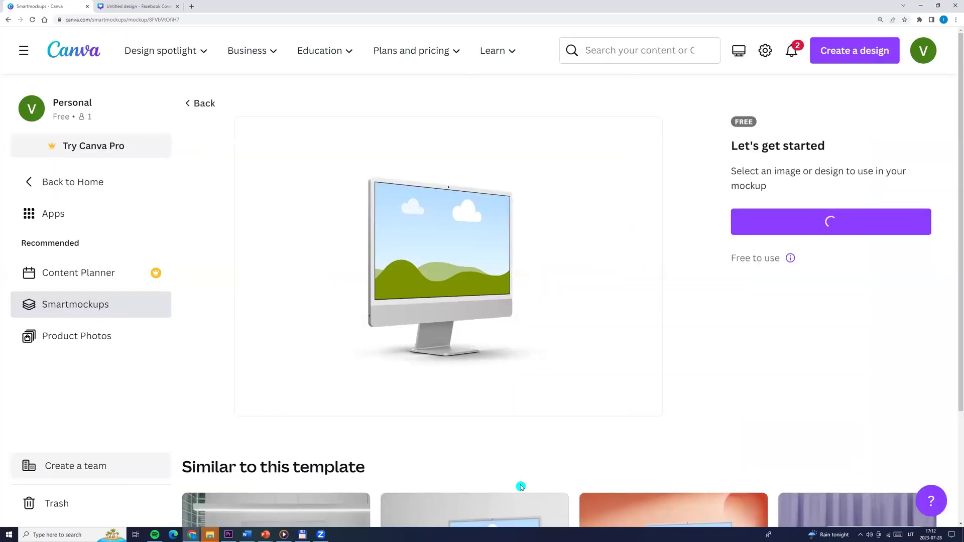
Step: Try the Fill and Fit adjustments on the guitar image, enlarge and centre it in the frame, and save the adjustment
click(824, 228)
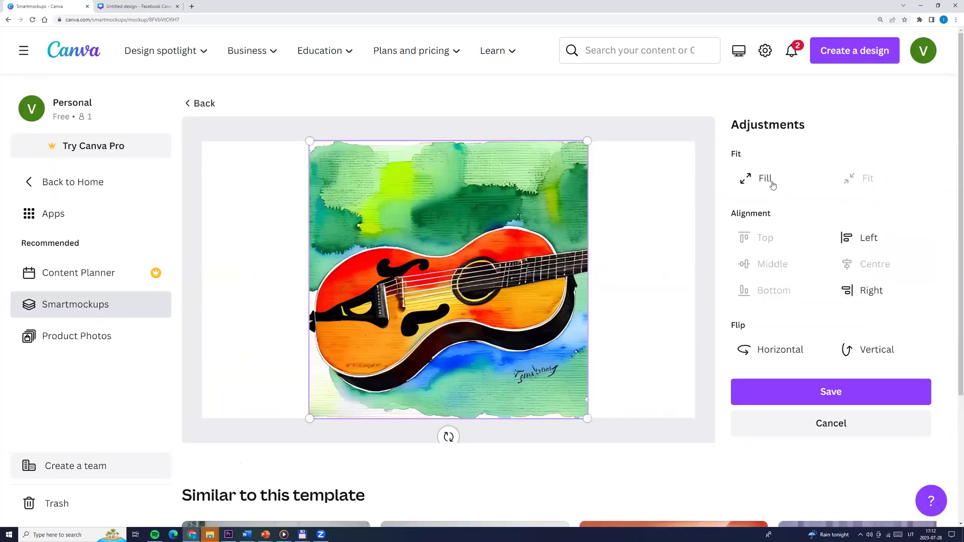
click(755, 179)
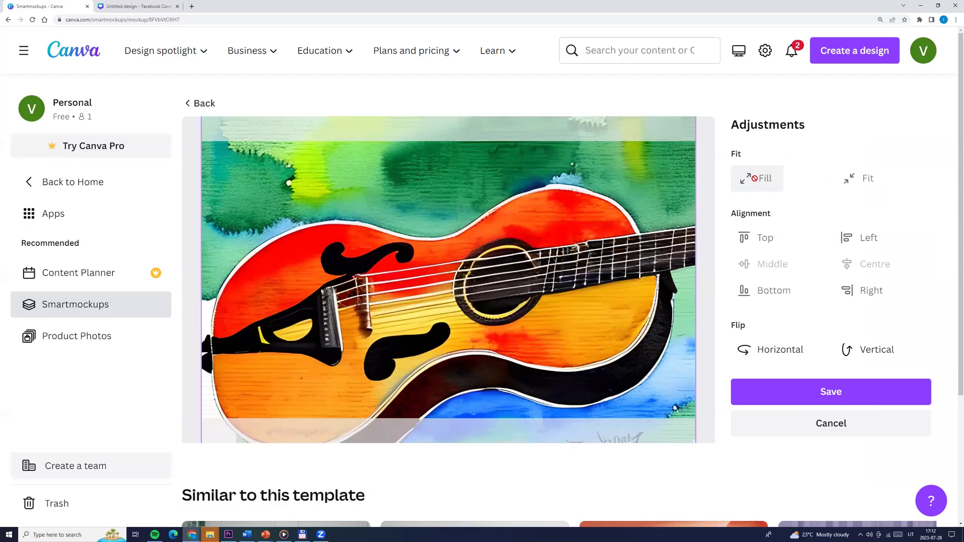
click(857, 178)
drag(588, 143, 710, 63)
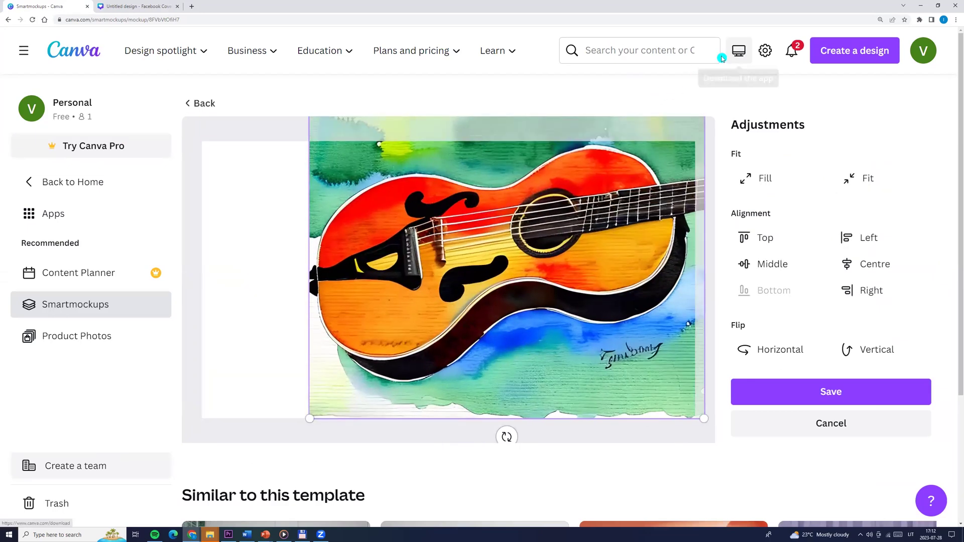
drag(571, 256, 503, 314)
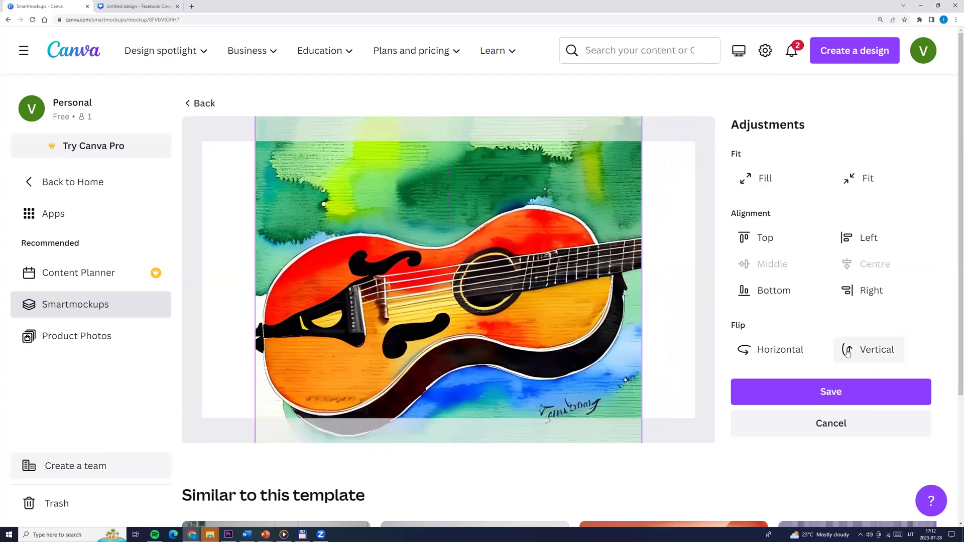
click(819, 397)
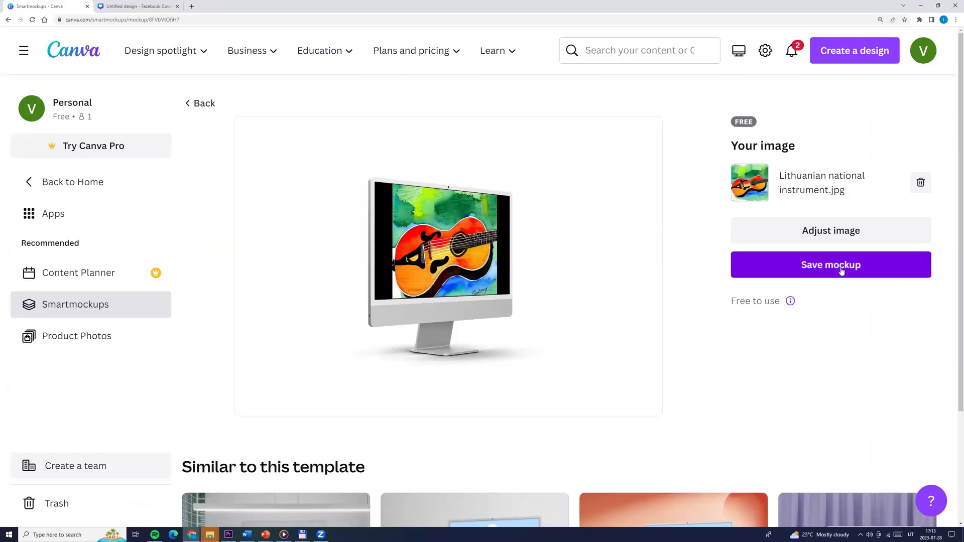
Step: Replace the guitar image in the desktop mockup with the uploaded photo of a sunny office with computers
click(918, 184)
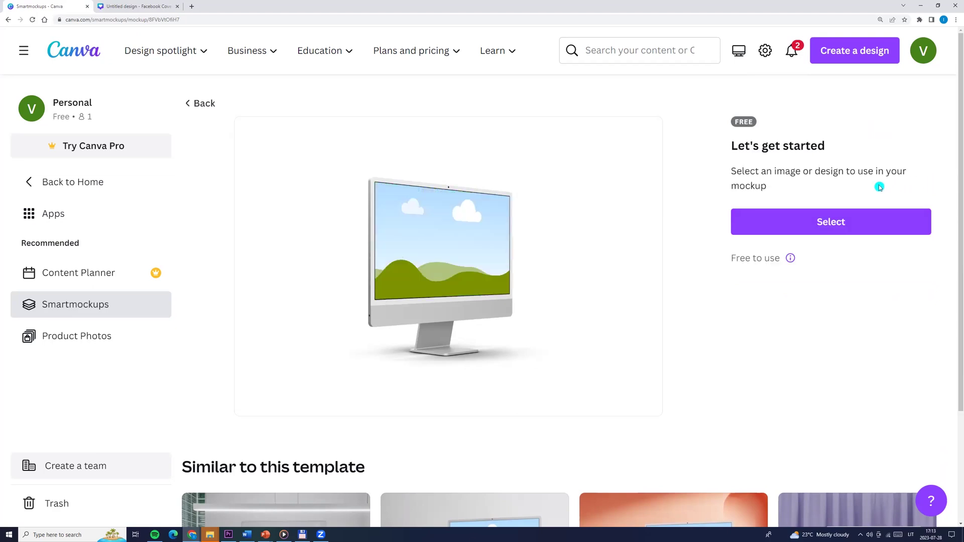
click(819, 221)
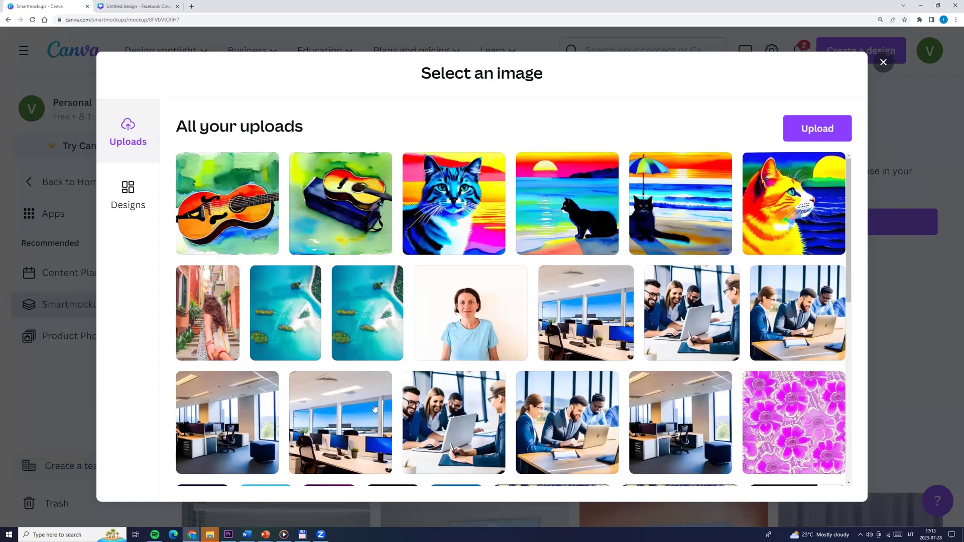
click(346, 424)
click(509, 474)
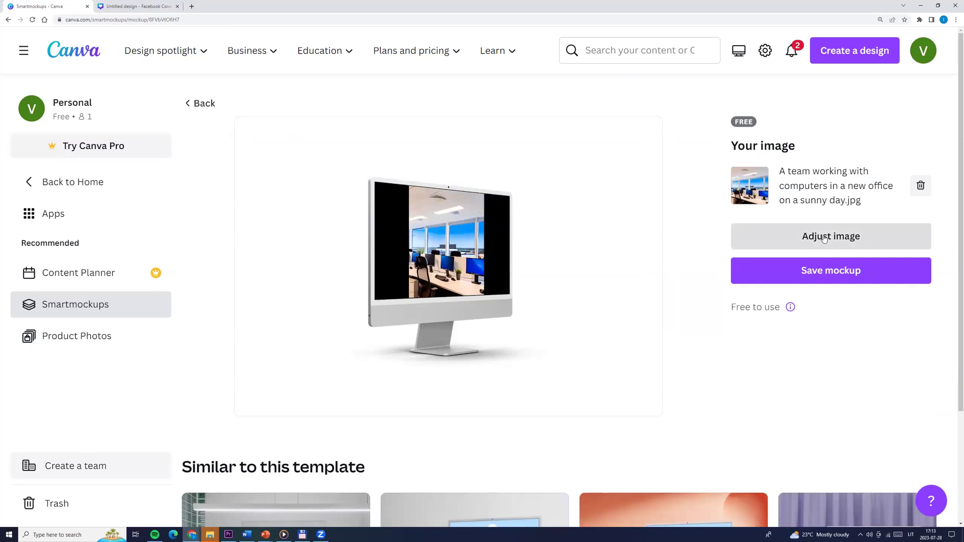
Step: Enlarge and reposition the office photo so it fills the whole monitor screen, and save the adjustment
click(759, 236)
drag(586, 419, 703, 482)
drag(309, 142, 165, 90)
drag(455, 322, 608, 420)
drag(700, 435, 694, 424)
click(803, 384)
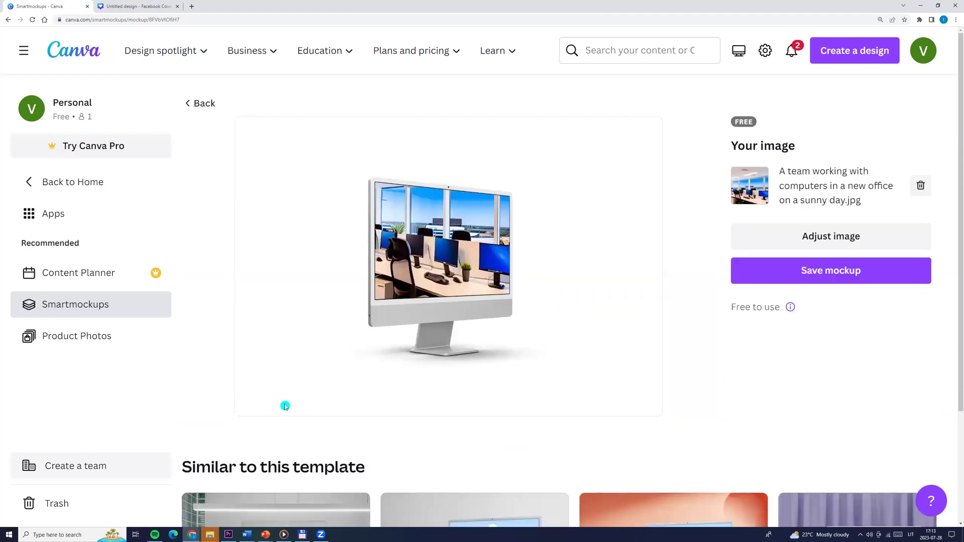
Step: Save the finished mockup, download it as an image and check the file in its download folder
click(851, 272)
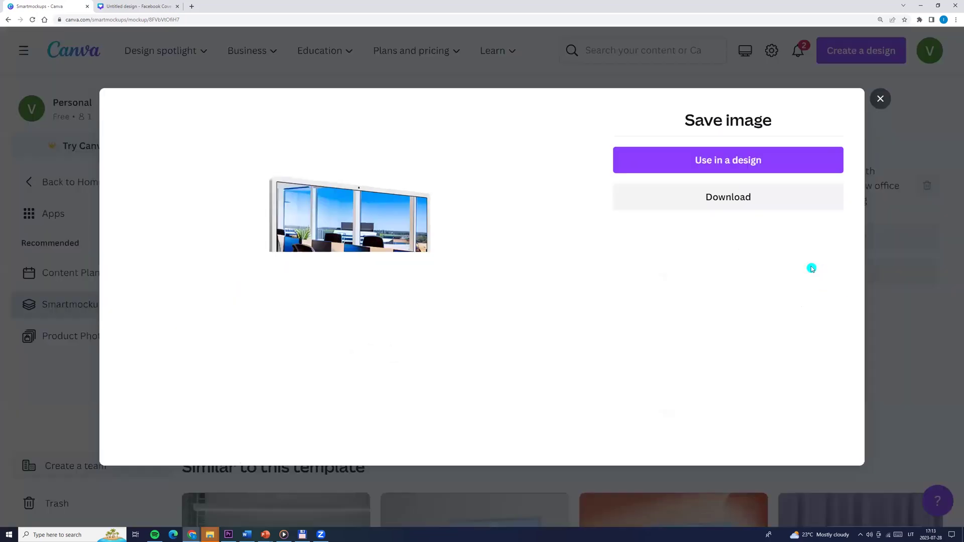
click(735, 160)
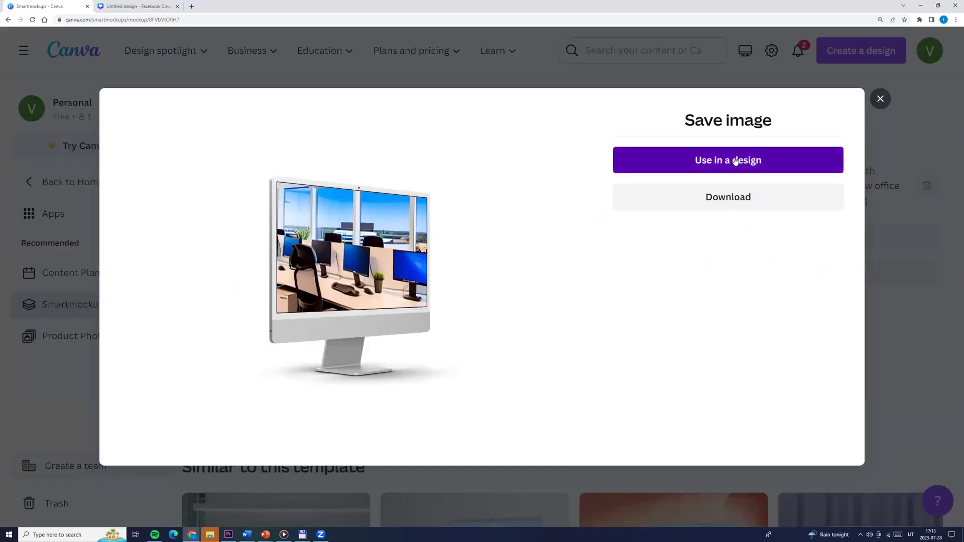
click(726, 201)
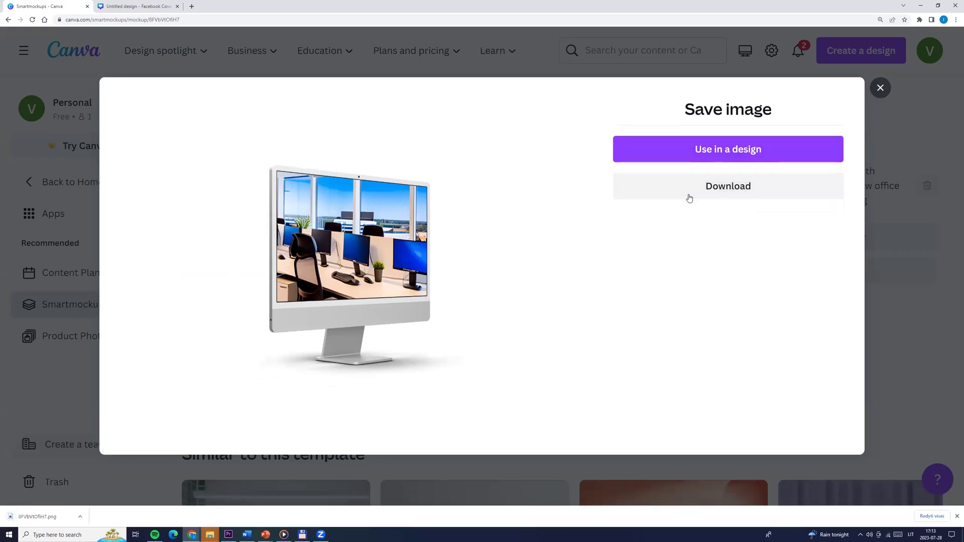
click(80, 512)
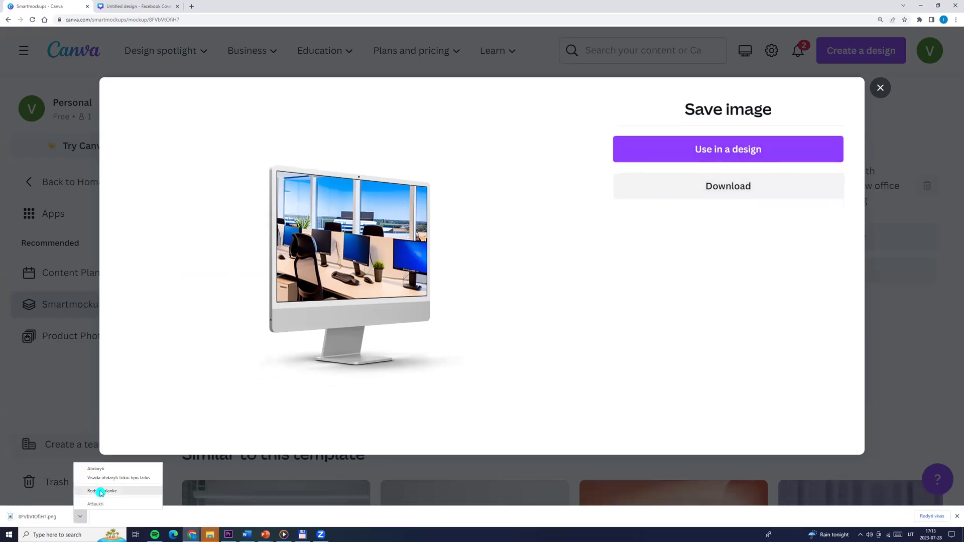
click(99, 490)
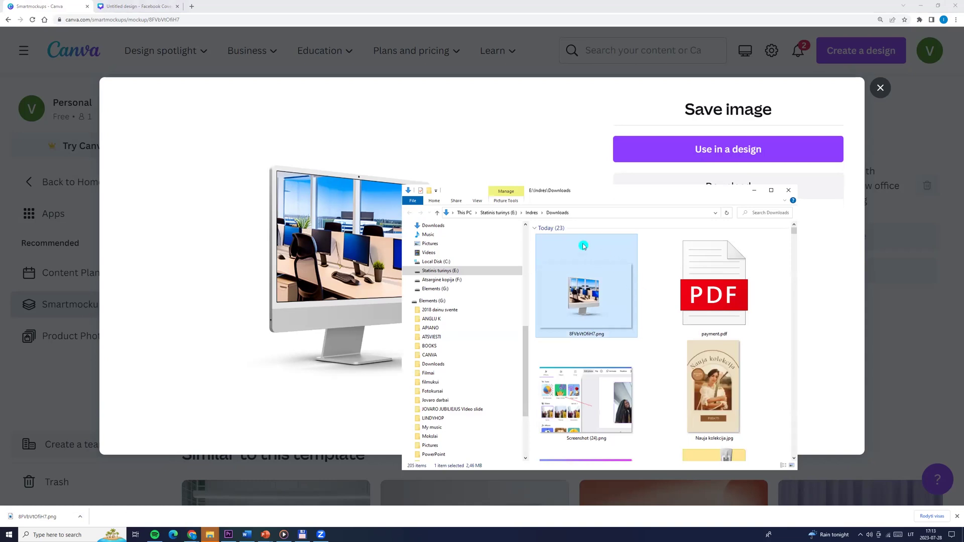
click(788, 190)
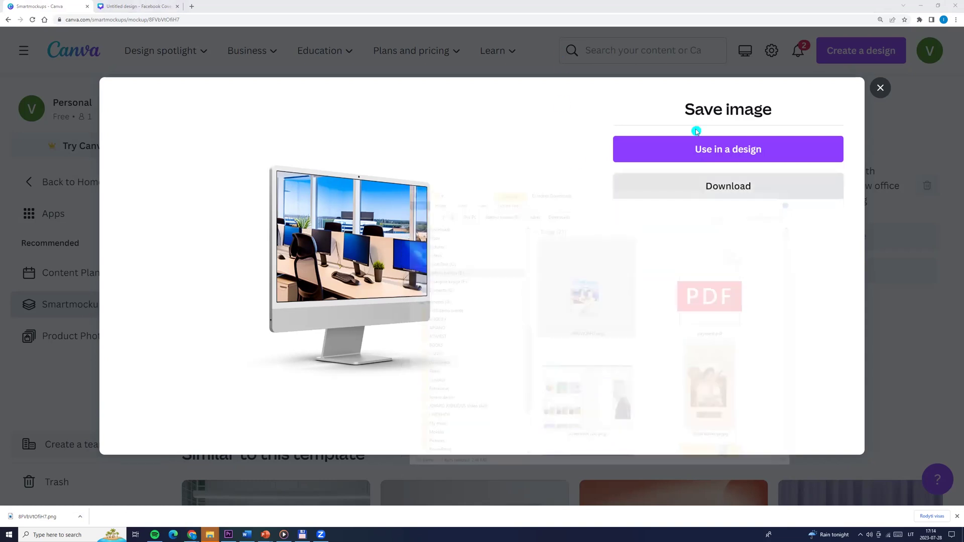
Step: Use the mockup in a new Instagram Post (Square) design, making it slightly smaller and repositioning it on the page
click(712, 151)
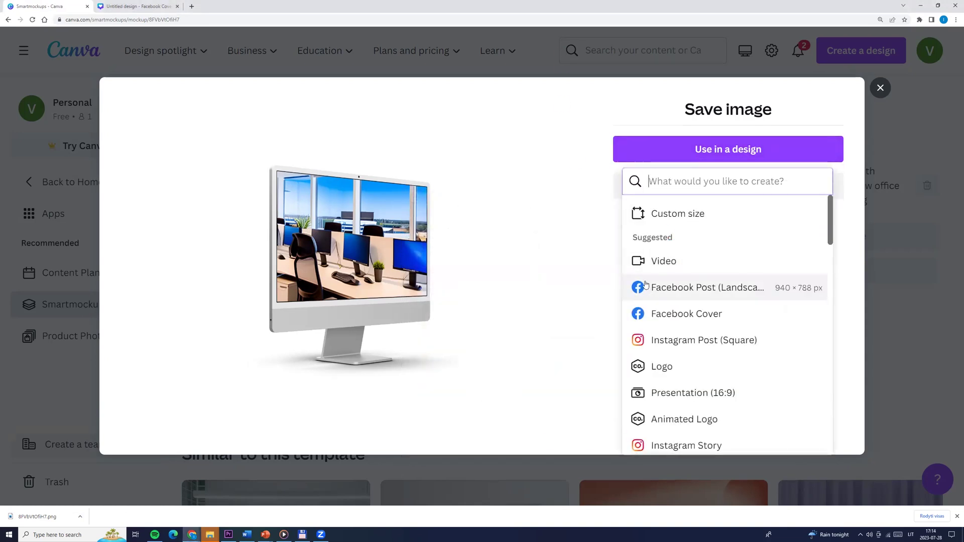
click(682, 343)
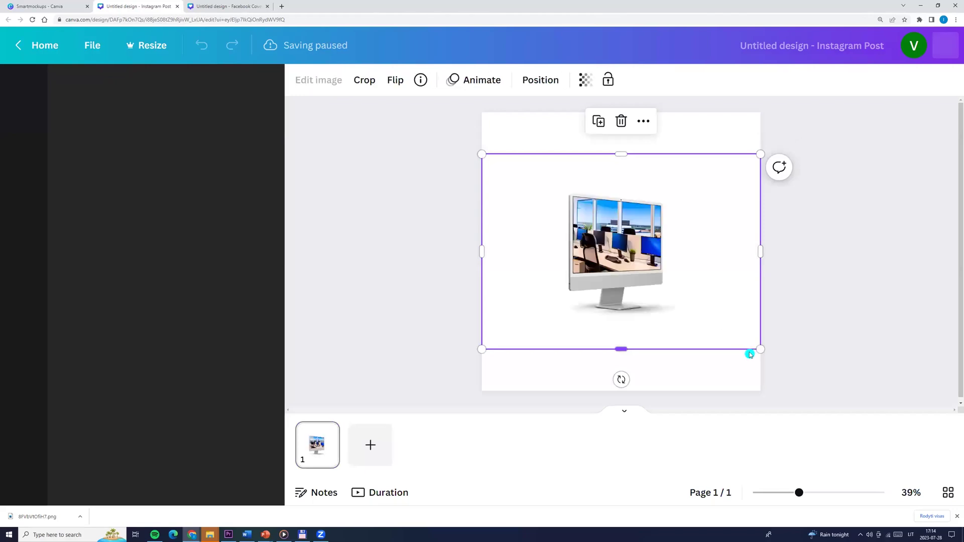
drag(760, 353, 739, 341)
drag(621, 258, 593, 243)
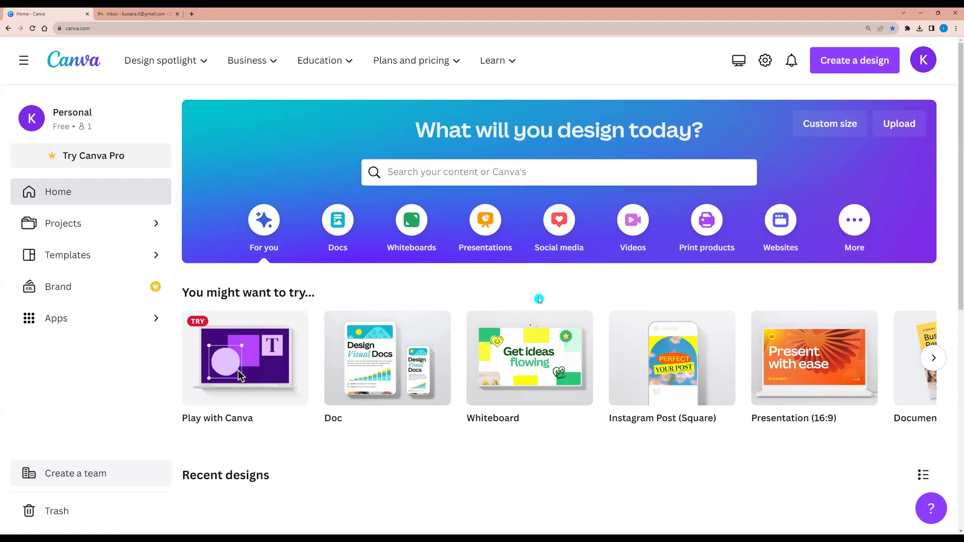
Step: Create a blank Presentation (16:9) design
click(487, 230)
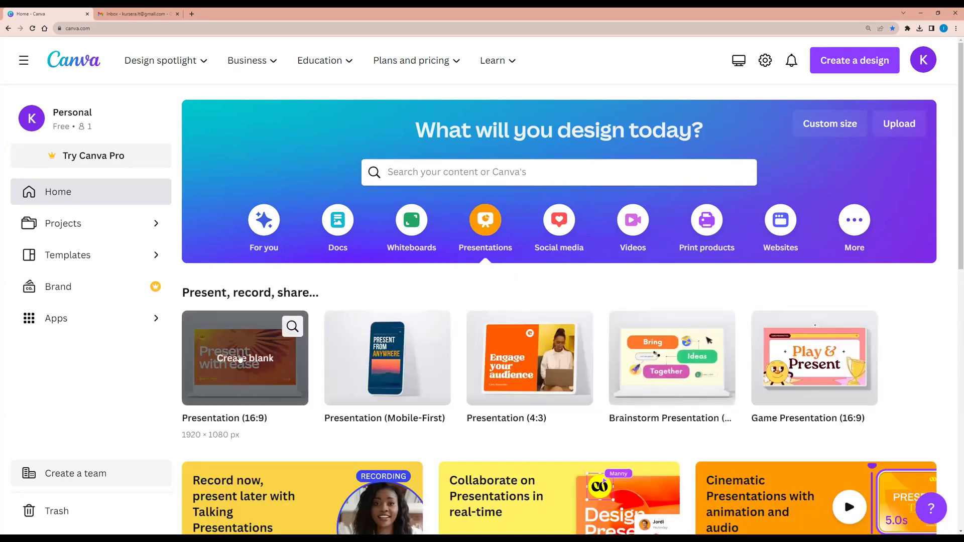
click(240, 358)
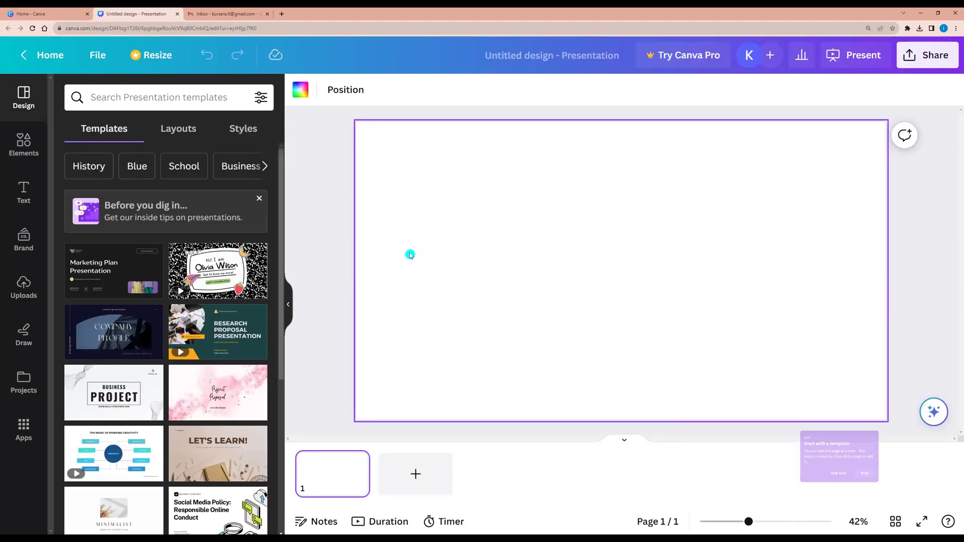
Step: Capture a screenshot of the Canva home page's banner and presentation types, and paste it into the blank presentation
click(56, 13)
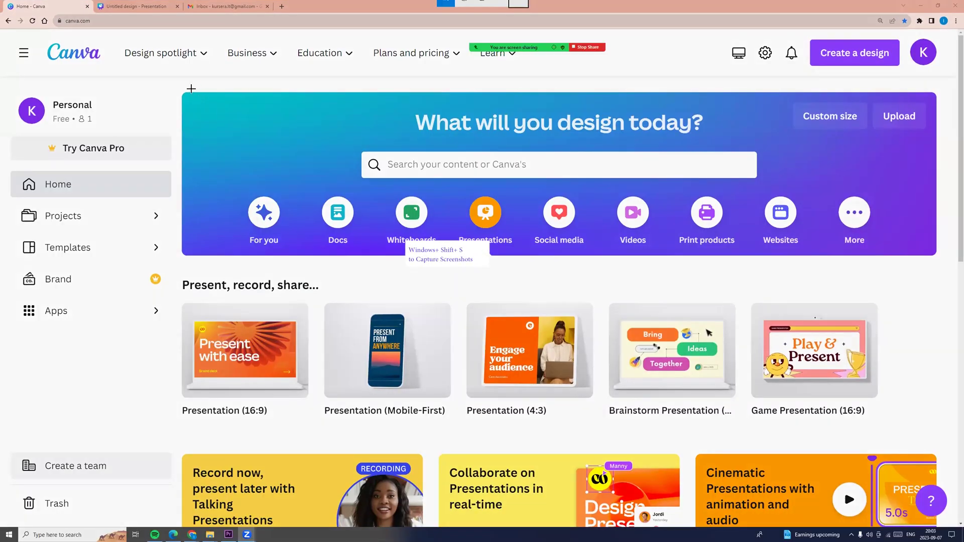
key(super+shift+s)
drag(173, 82, 950, 438)
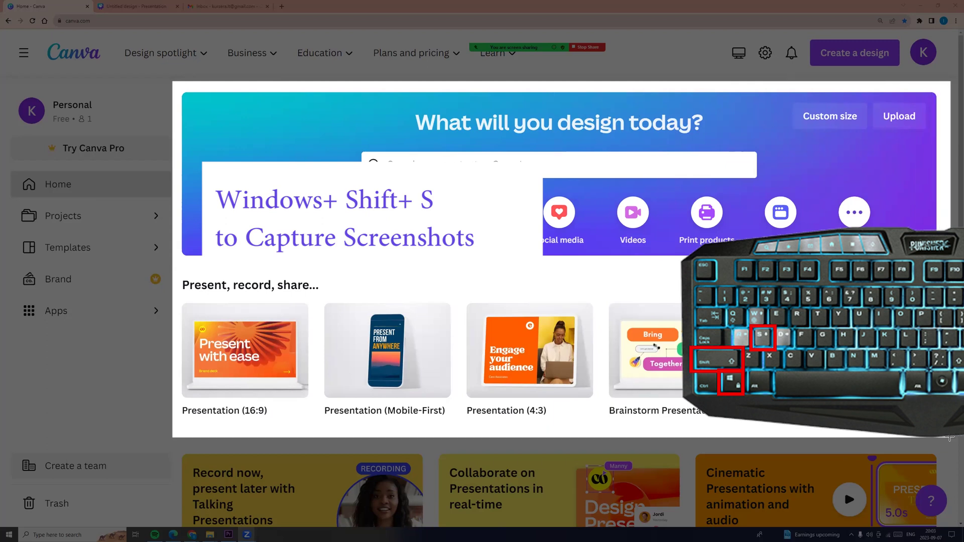
drag(949, 439, 950, 440)
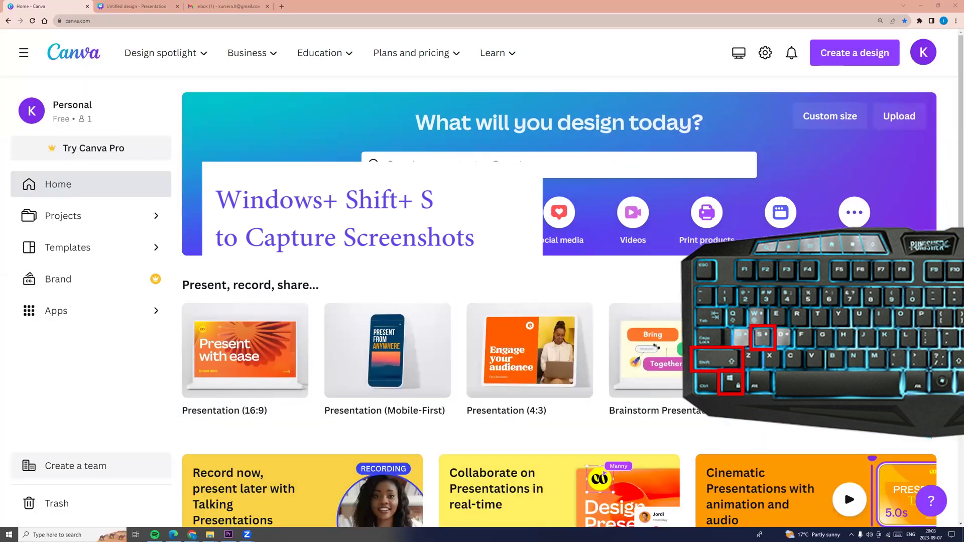
click(145, 7)
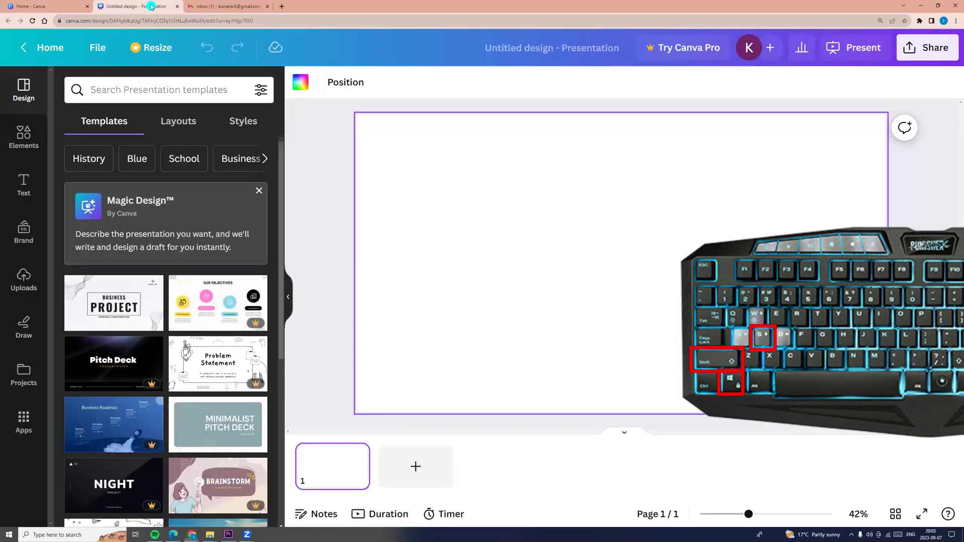
key(ctrl+v)
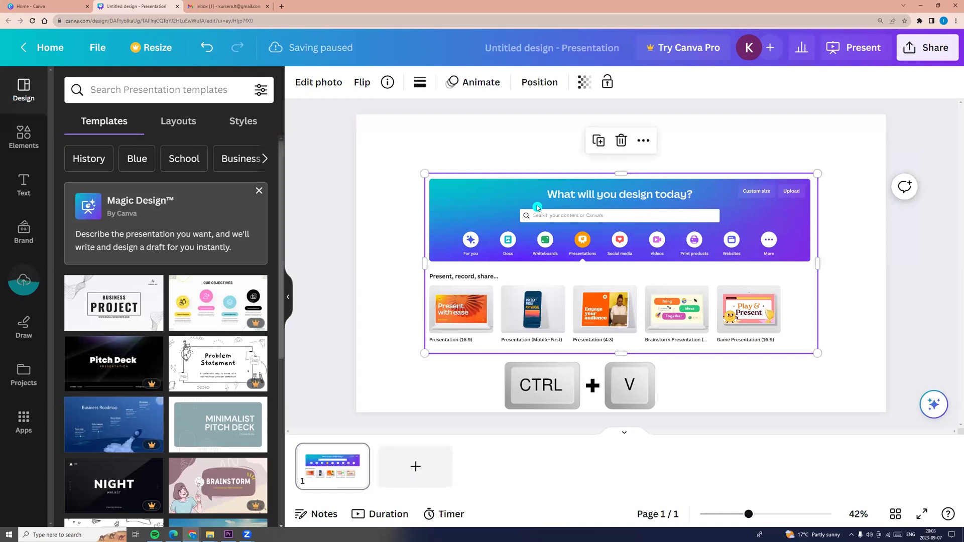
Step: Enlarge the pasted screenshot so it spans nearly the full width of the presentation page
drag(424, 173, 362, 152)
drag(817, 361, 882, 391)
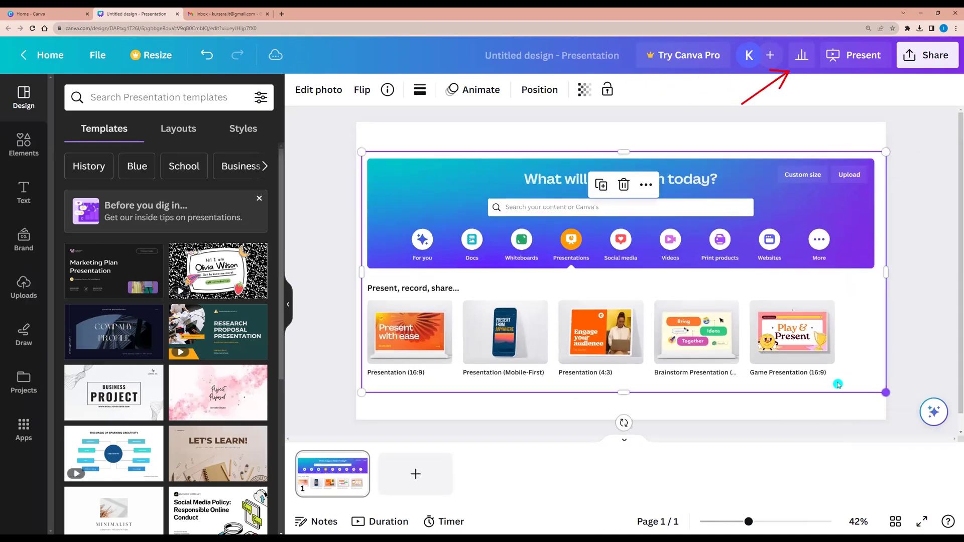
click(827, 132)
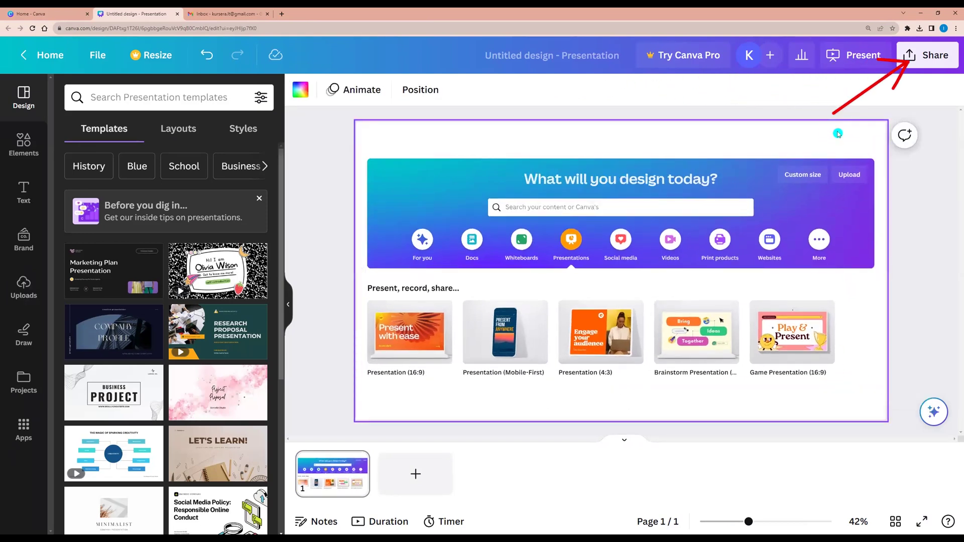
Step: Find Smartmockups among all the sharing options of the design and open the app to connect it
click(927, 55)
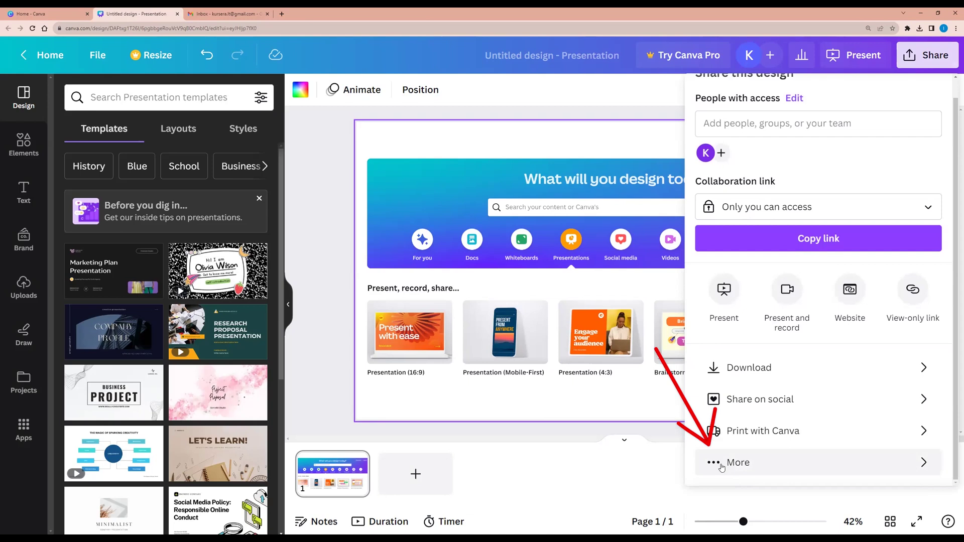
click(721, 464)
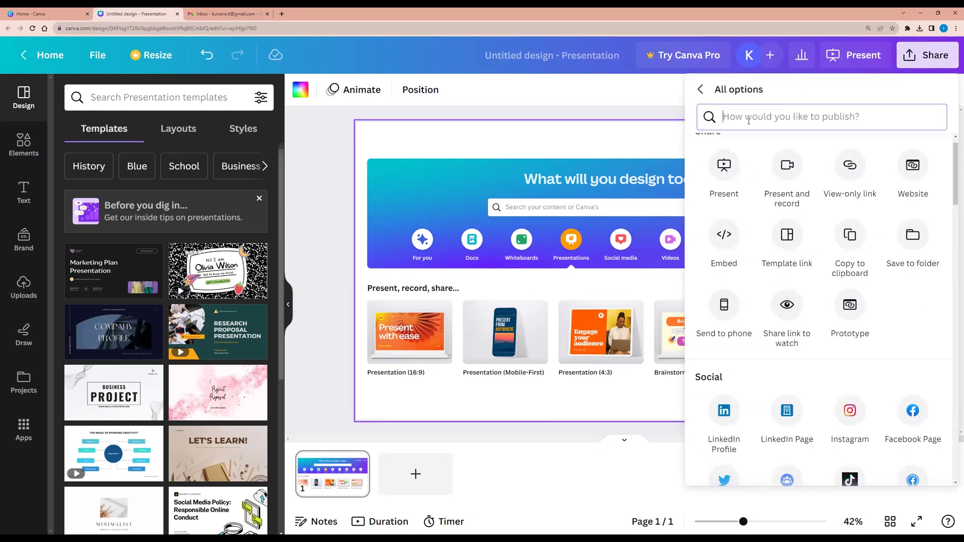
text(Smartmockups)
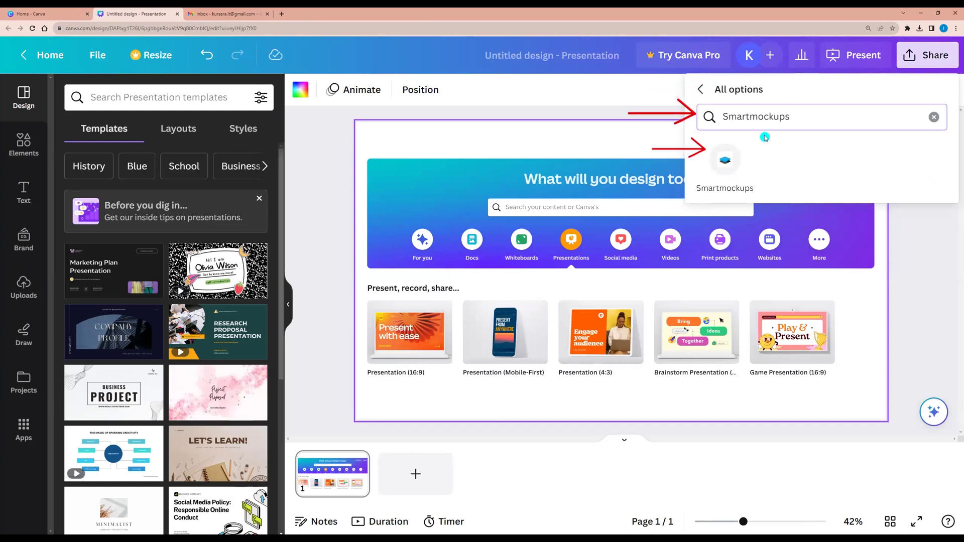
click(724, 164)
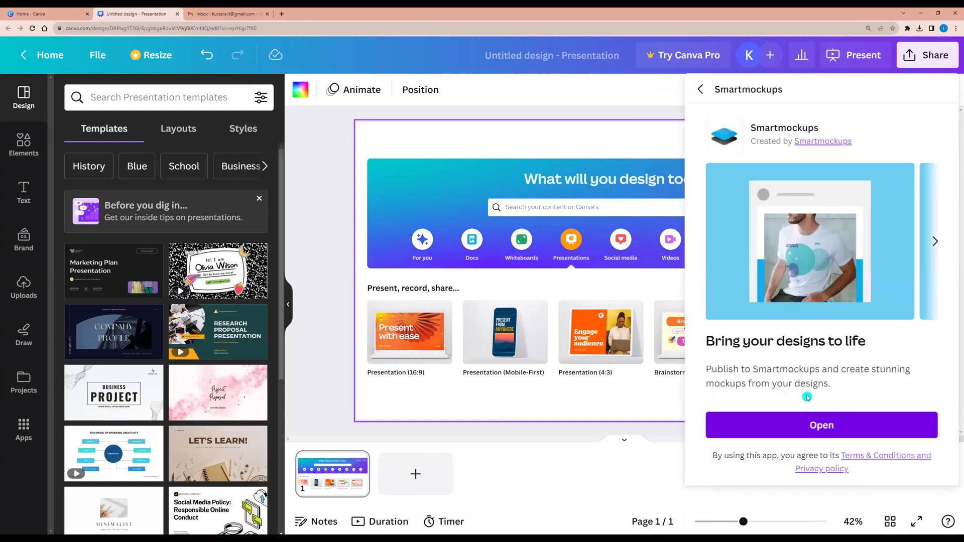
click(809, 422)
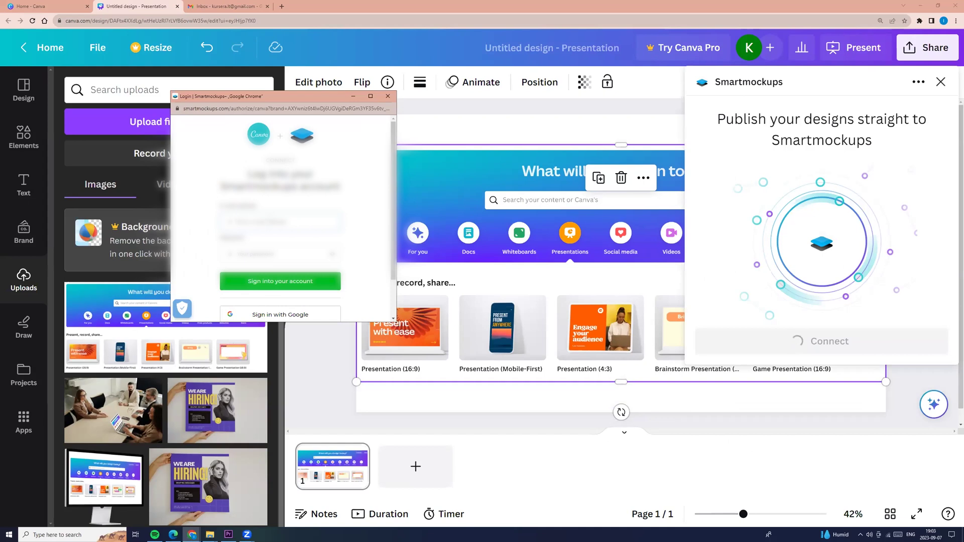
Step: Sign up for a free Smartmockups account by filling in the name, e-mail address and account password
scroll(281, 226, down, 2)
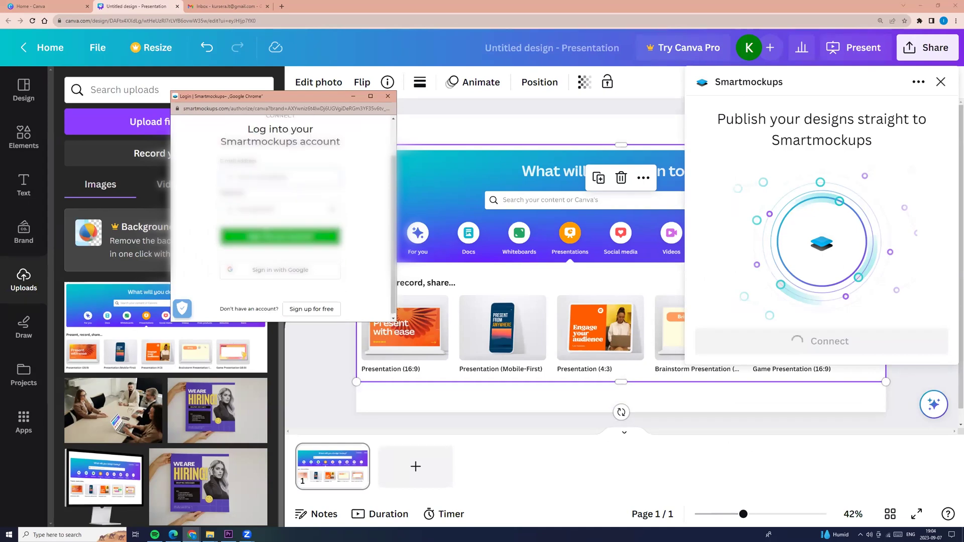
click(311, 308)
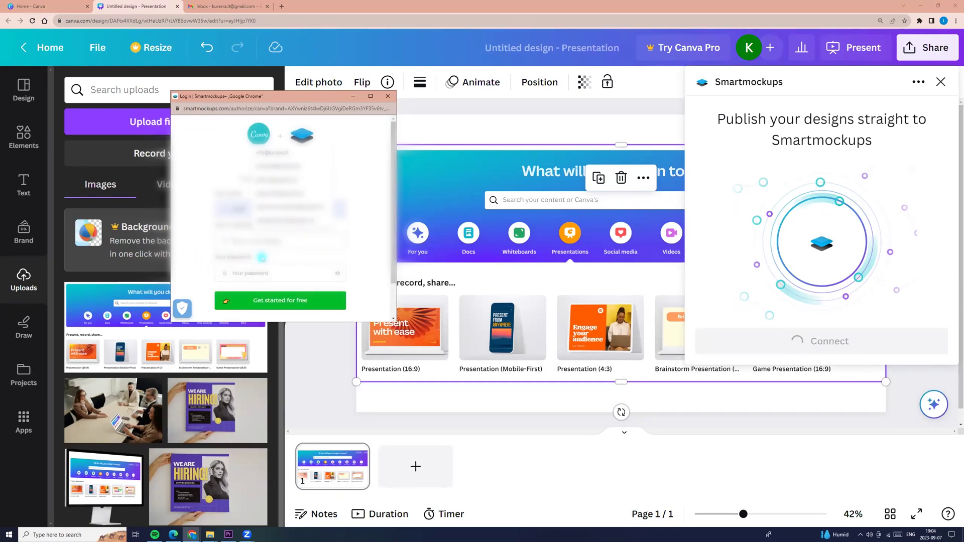
click(282, 206)
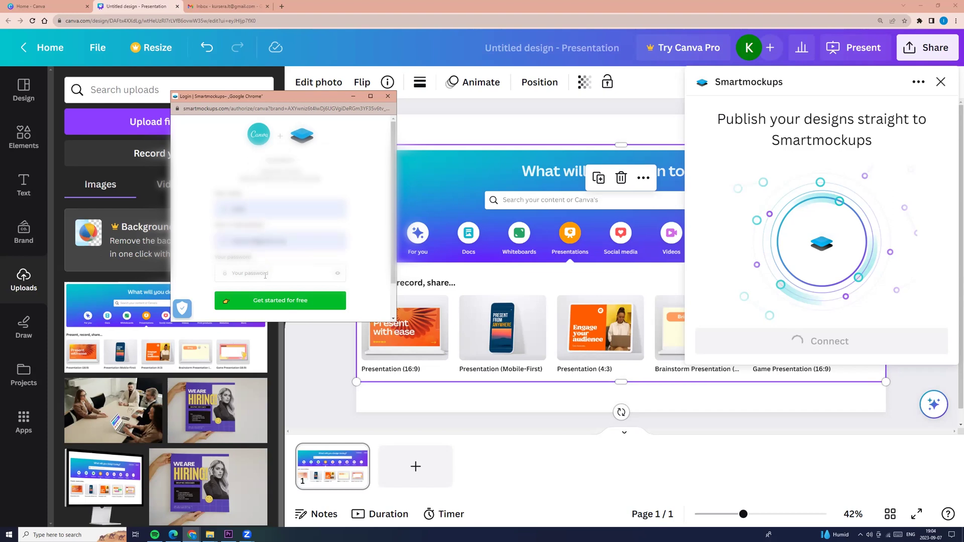
click(289, 301)
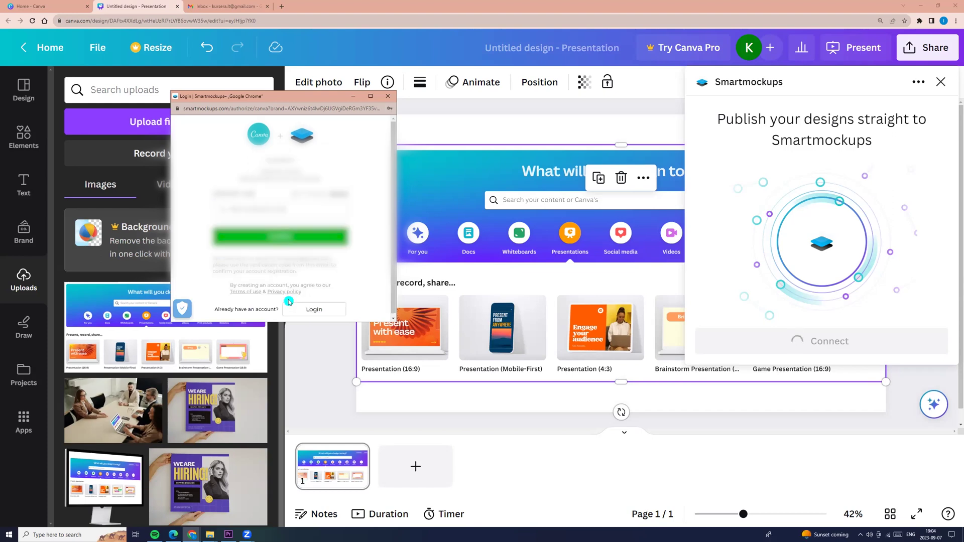
Step: Switch to Gmail, open the Smartmockups verification e-mail and copy the verification code
click(220, 6)
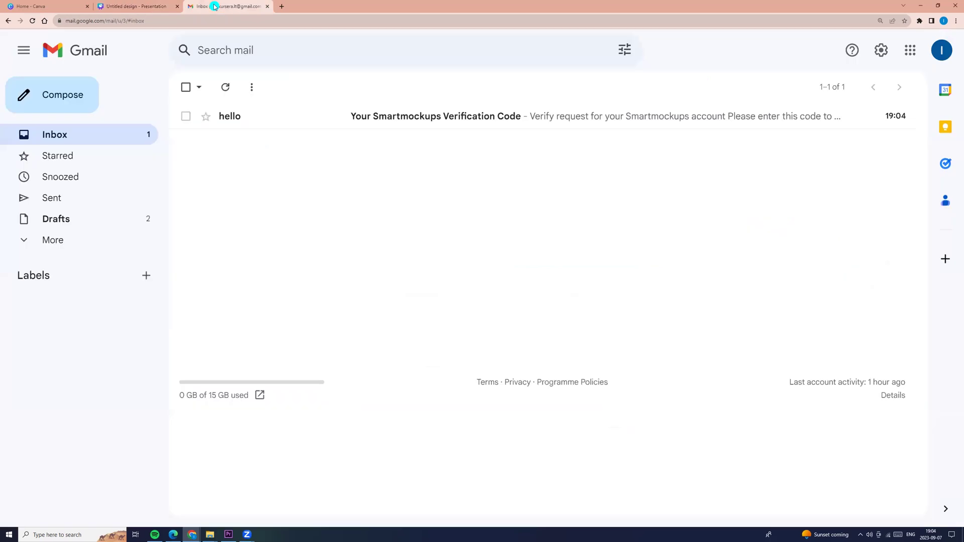
click(426, 121)
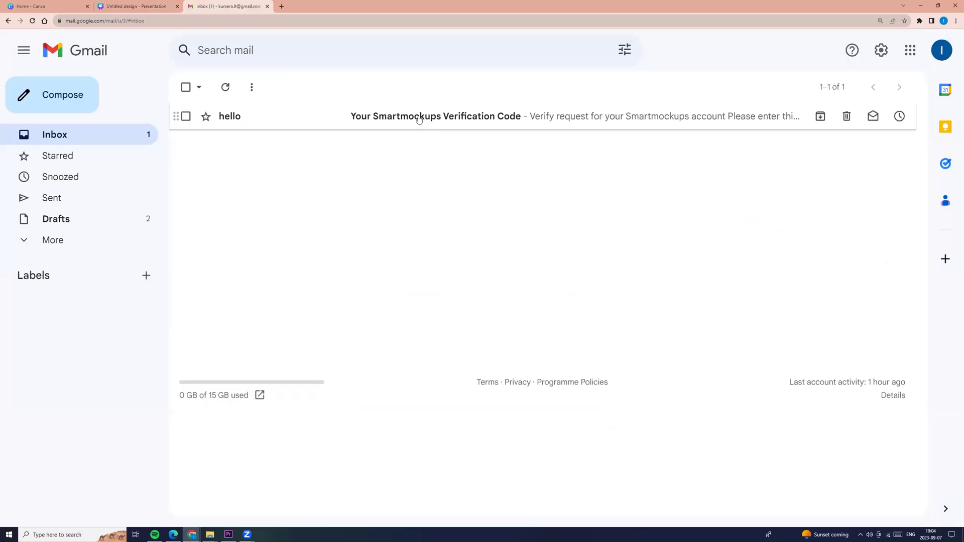
drag(493, 408, 402, 393)
key(ctrl+c)
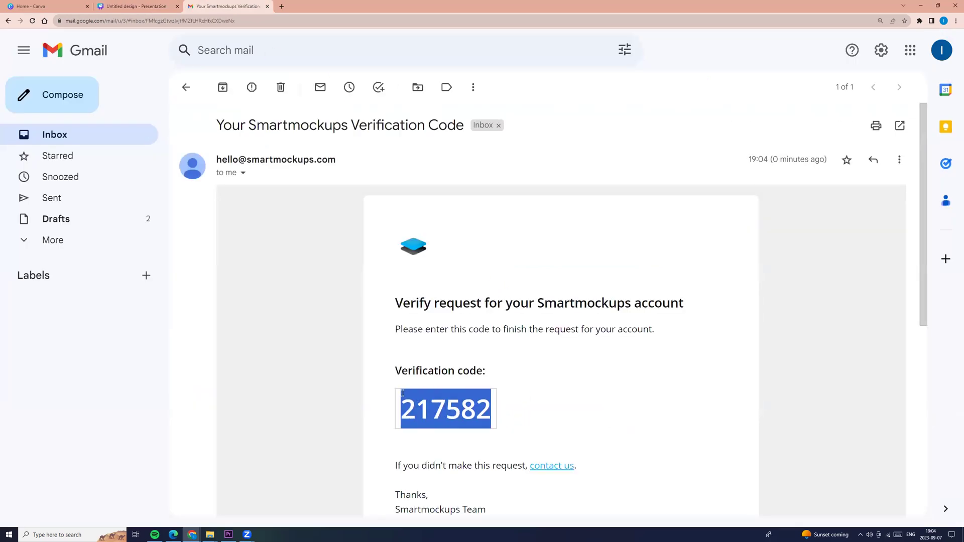
Step: Return to the Smartmockups sign-up window, enter the copied verification code and confirm the account registration
click(134, 7)
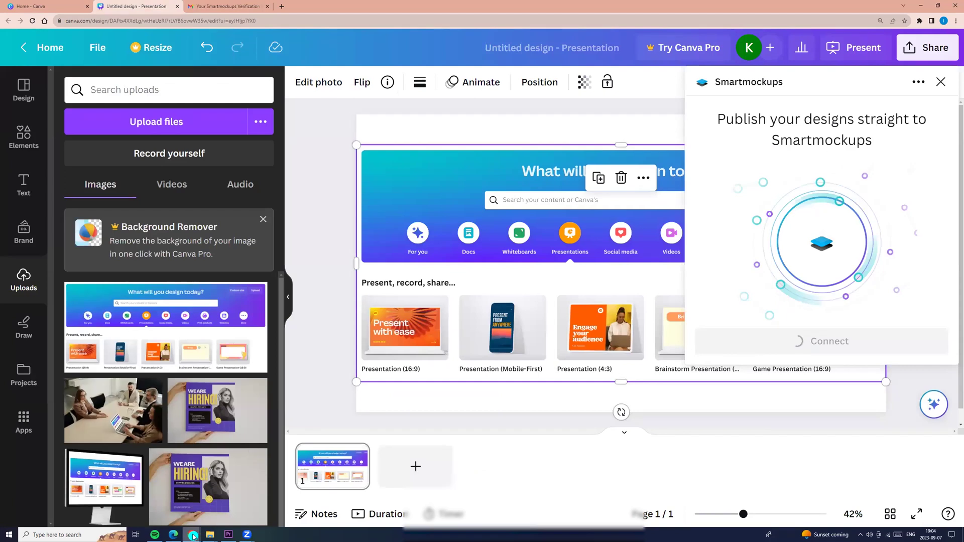
mouse_move(192, 535)
click(686, 516)
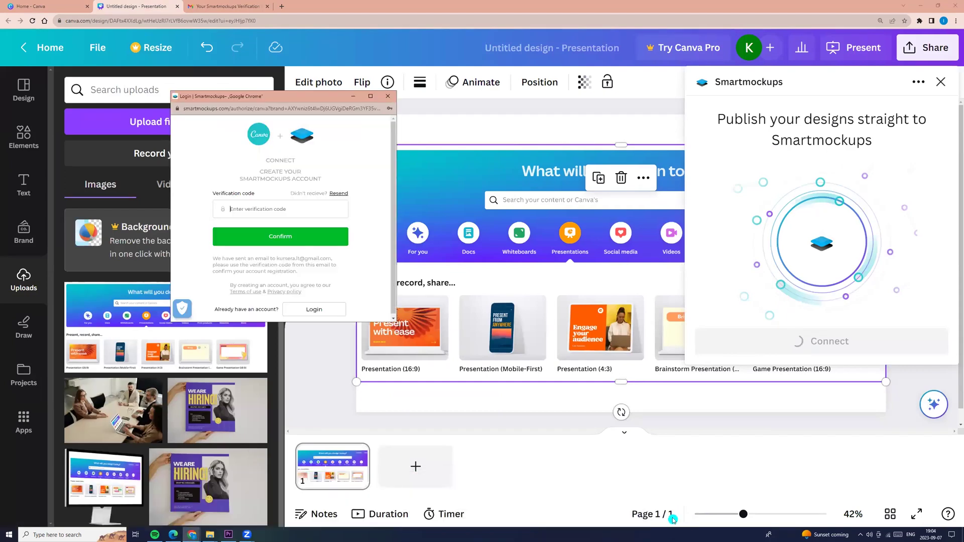
click(275, 211)
key(ctrl+v)
click(291, 242)
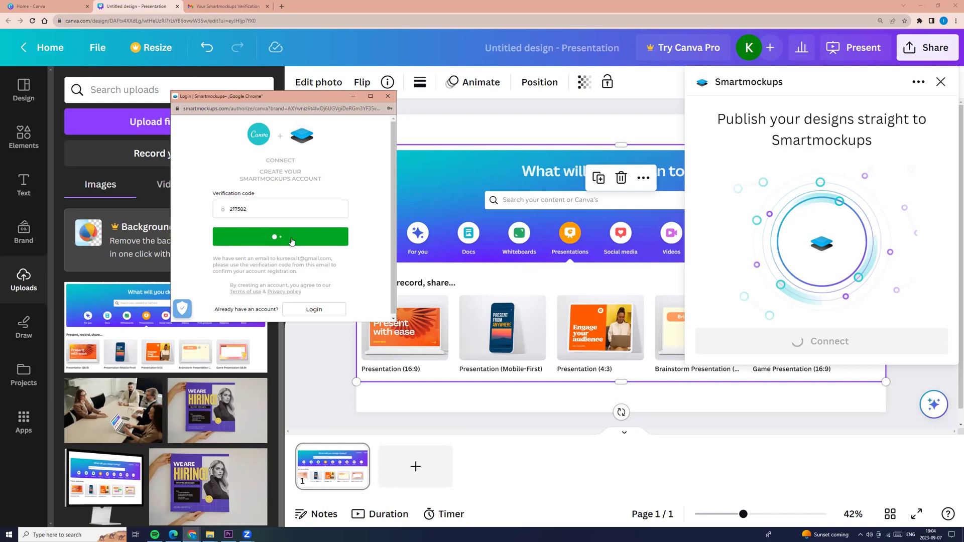
click(291, 292)
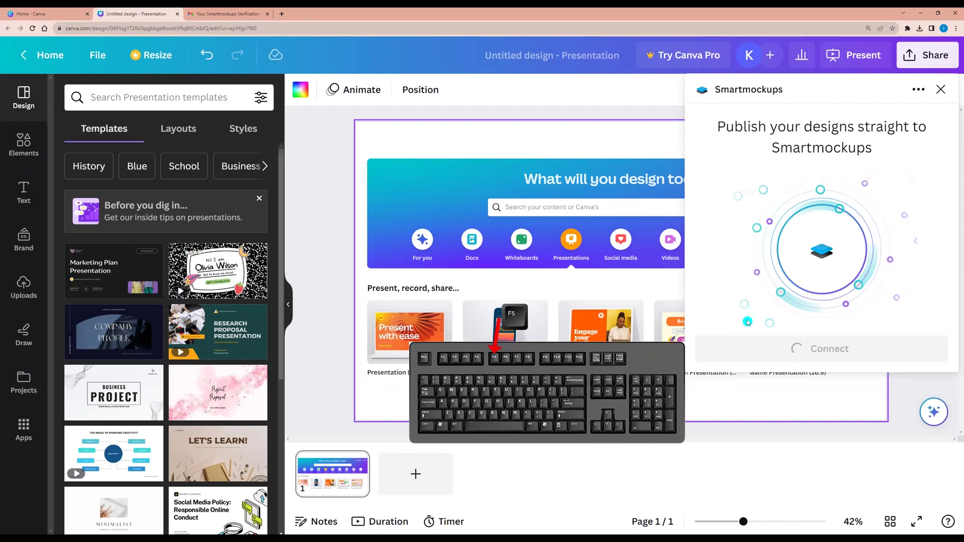
Step: Reload the presentation page, find Smartmockups among all its sharing options again and save the design to it
key(F5)
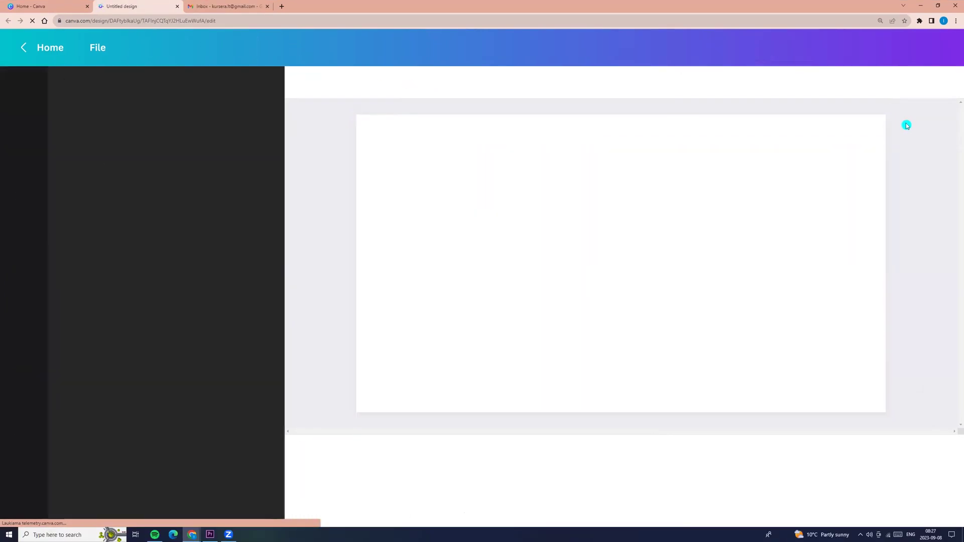
click(927, 47)
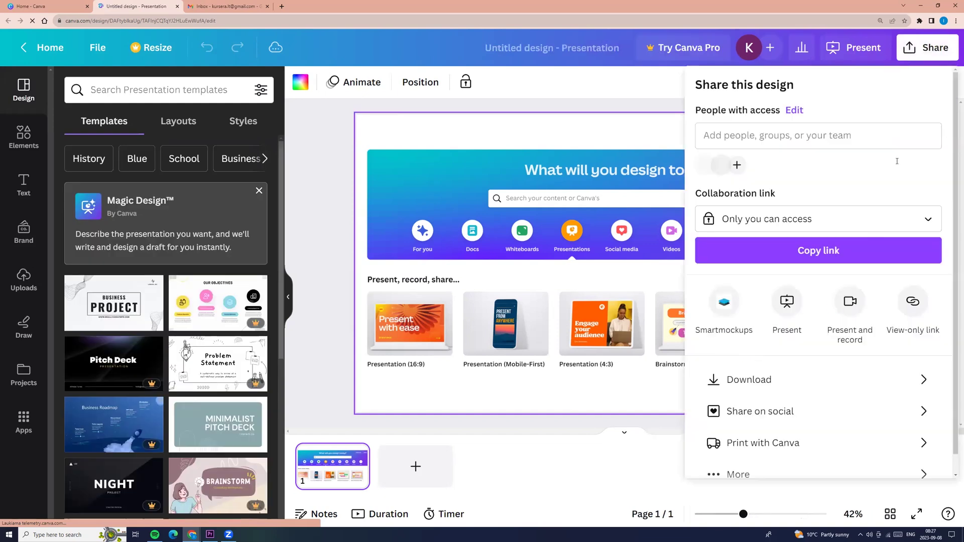
scroll(738, 401, down, 1)
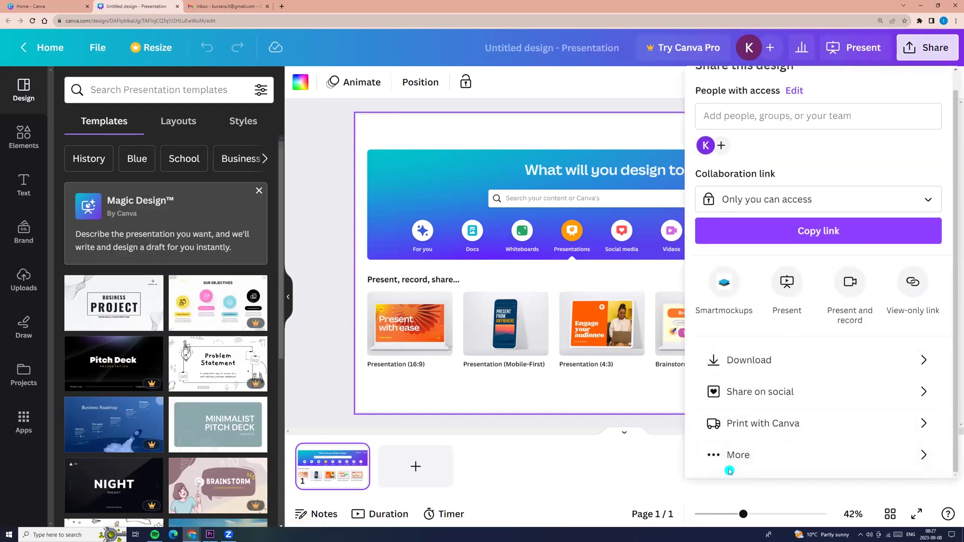
click(727, 456)
click(752, 111)
text(smartmockups)
click(725, 153)
click(792, 341)
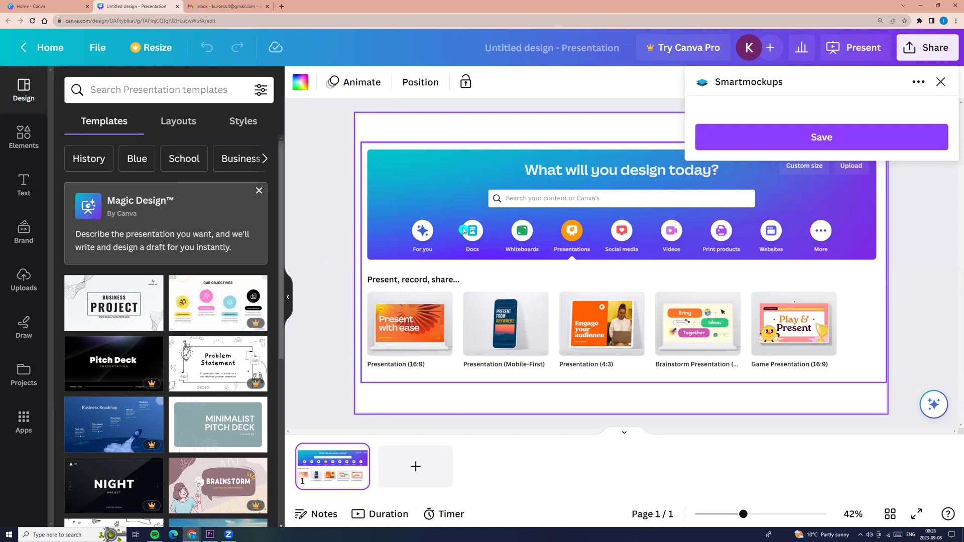
click(762, 146)
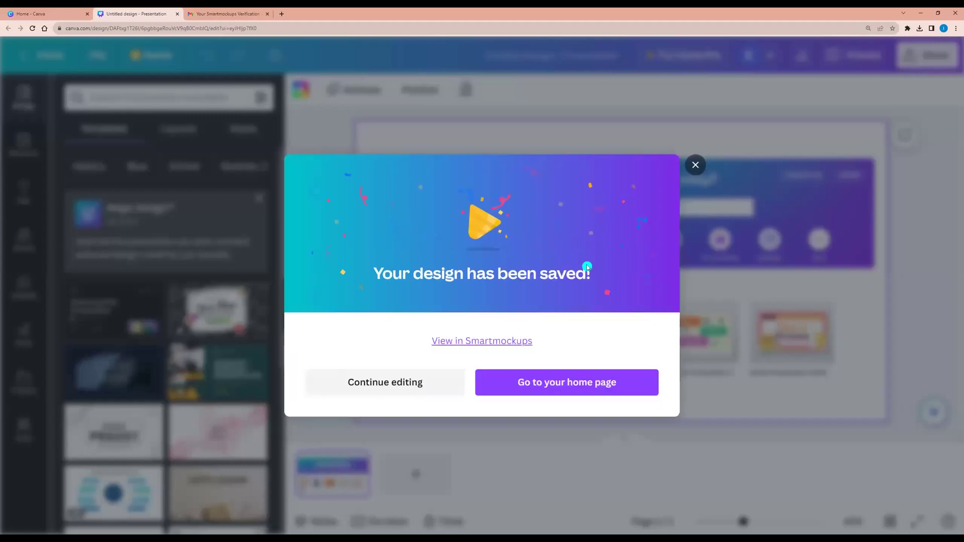
Step: View the saved design in Smartmockups and look through the mockup previews in the different product categories
click(484, 341)
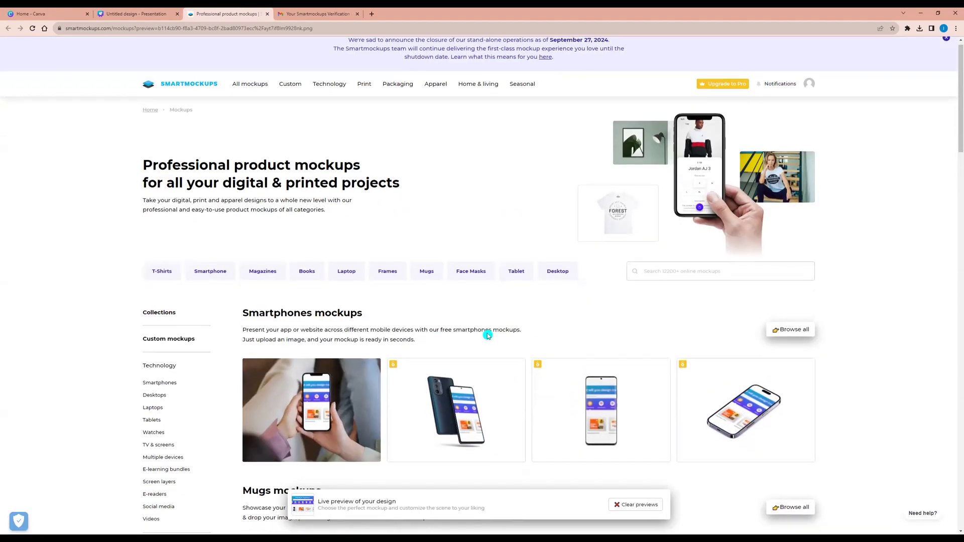
scroll(486, 337, down, 7)
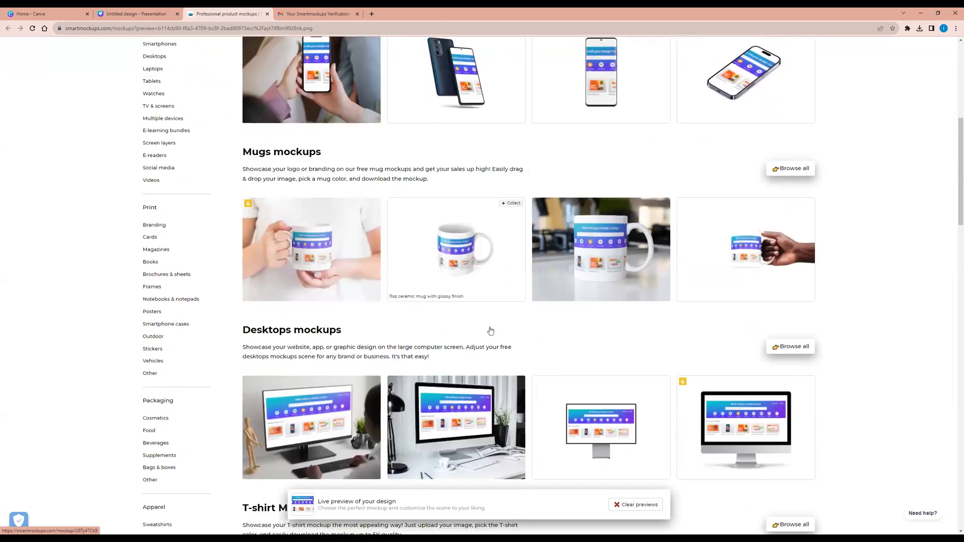
scroll(491, 331, down, 4)
scroll(496, 325, down, 6)
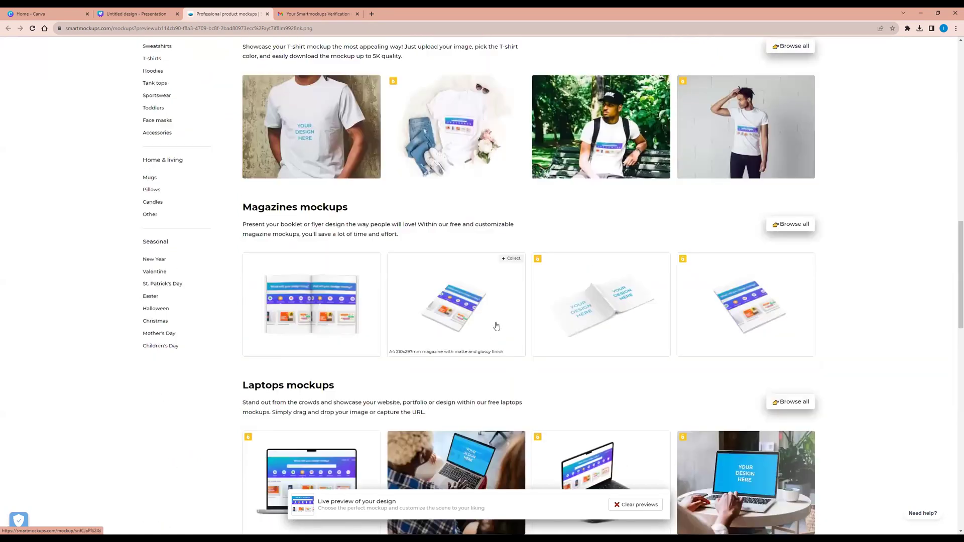
scroll(495, 326, down, 4)
scroll(495, 324, up, 10)
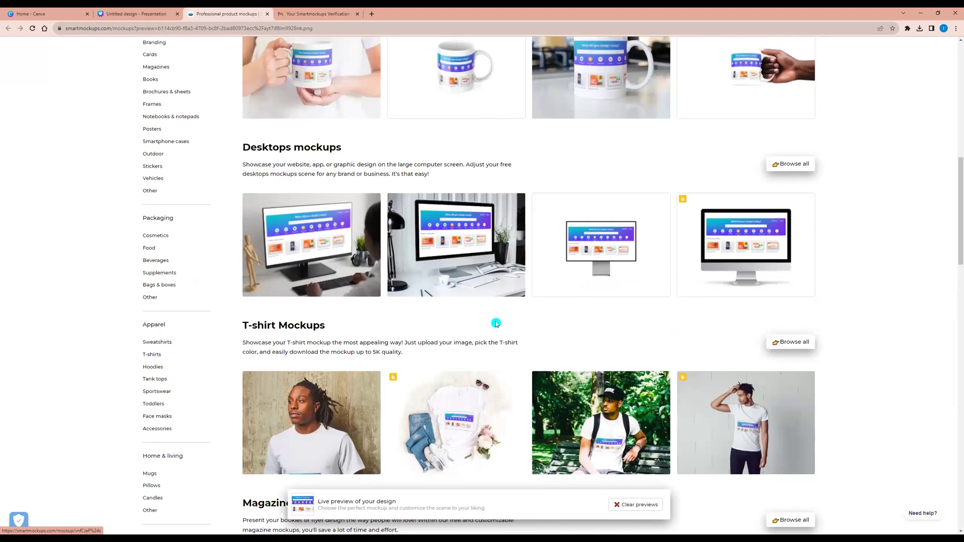
scroll(496, 325, up, 10)
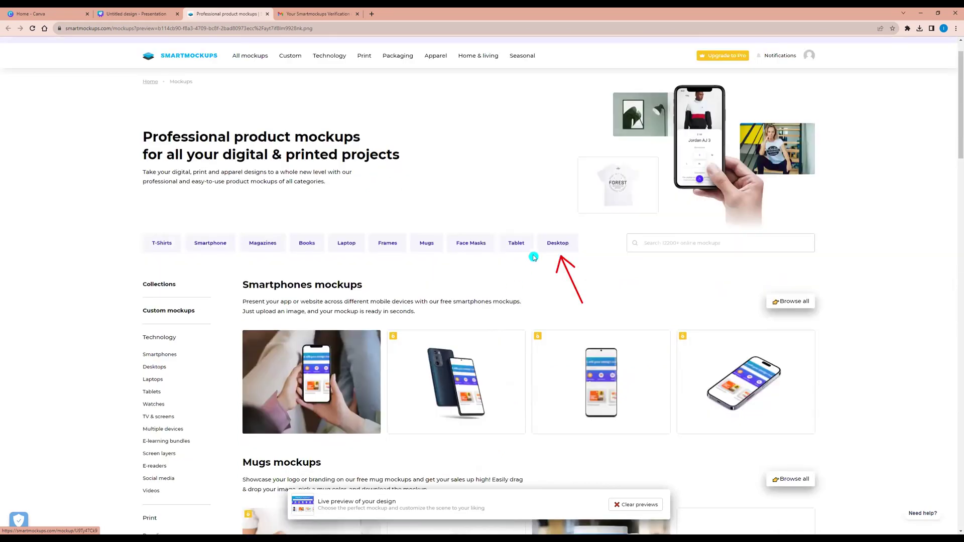
Step: Filter the desktop mockups to the free ones and open the Studio Display mockup
click(558, 244)
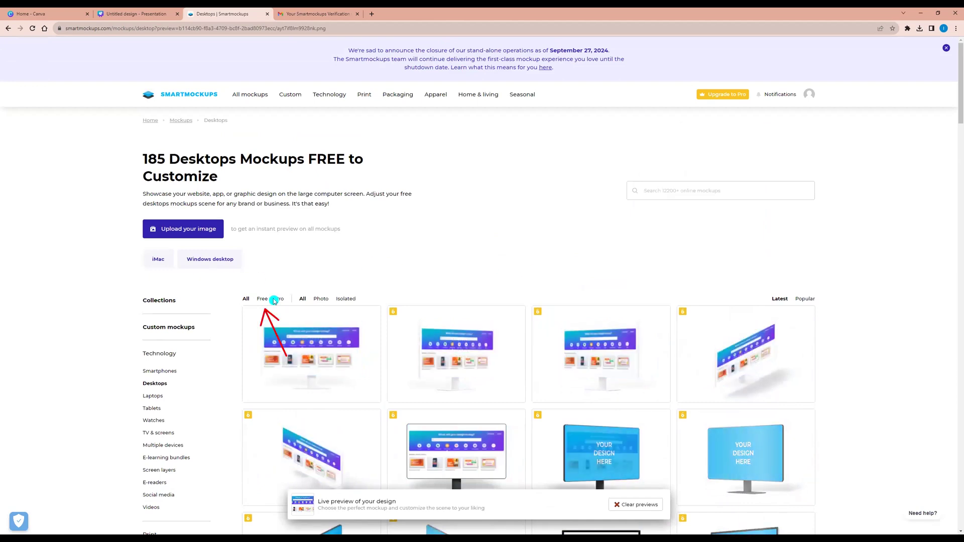
click(262, 299)
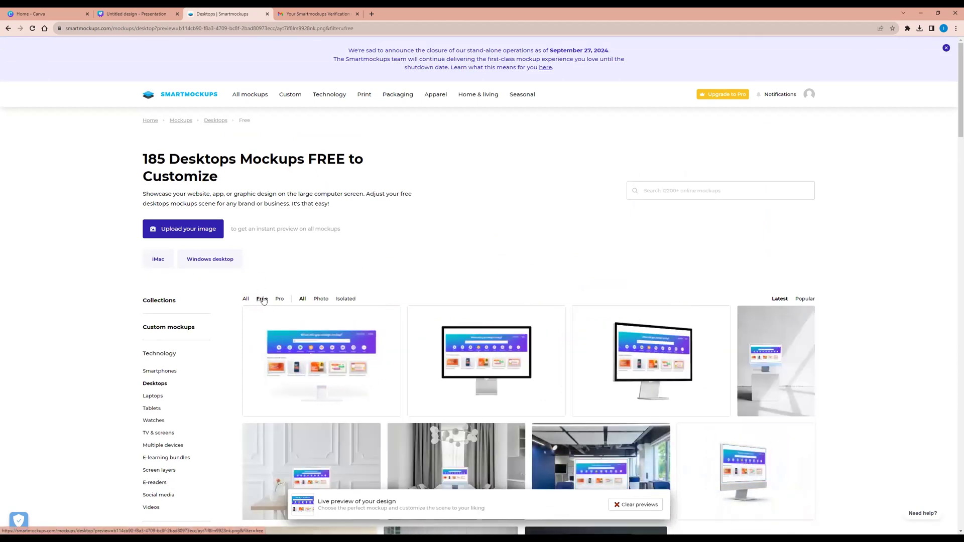
scroll(263, 300, down, 1)
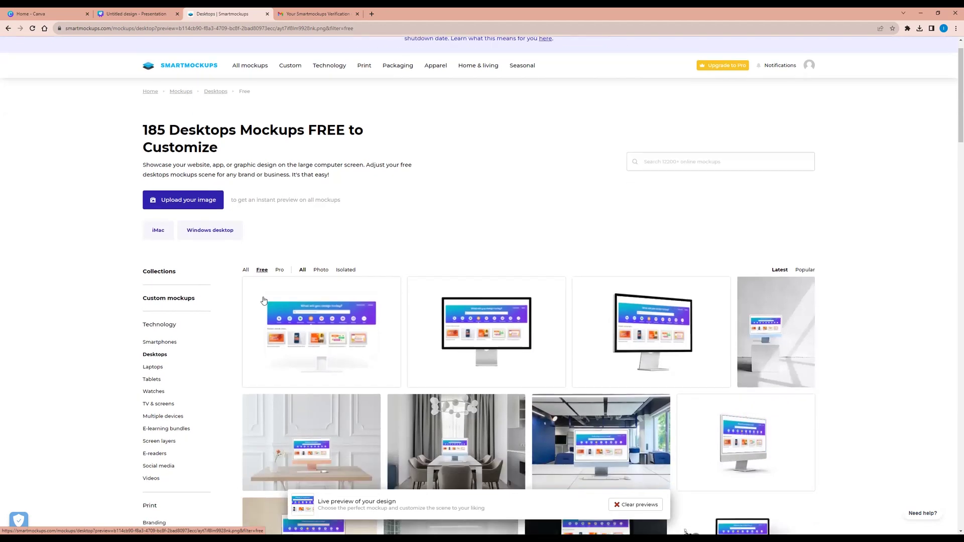
scroll(263, 301, down, 4)
scroll(272, 292, down, 3)
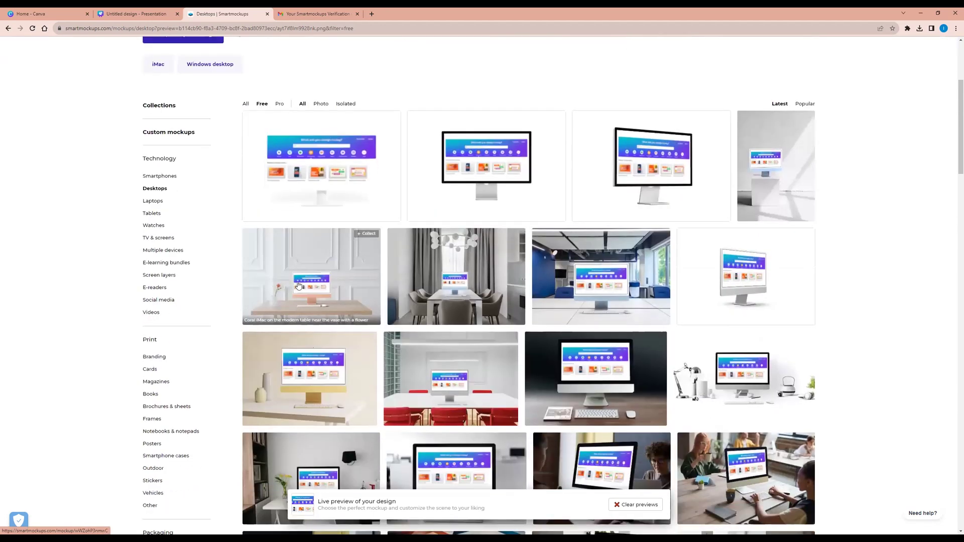
scroll(643, 147, down, 1)
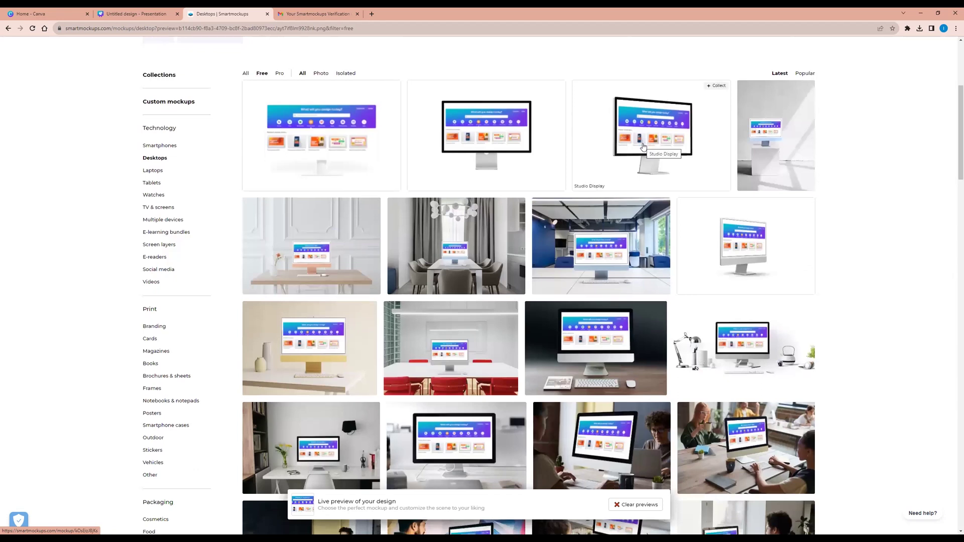
click(643, 147)
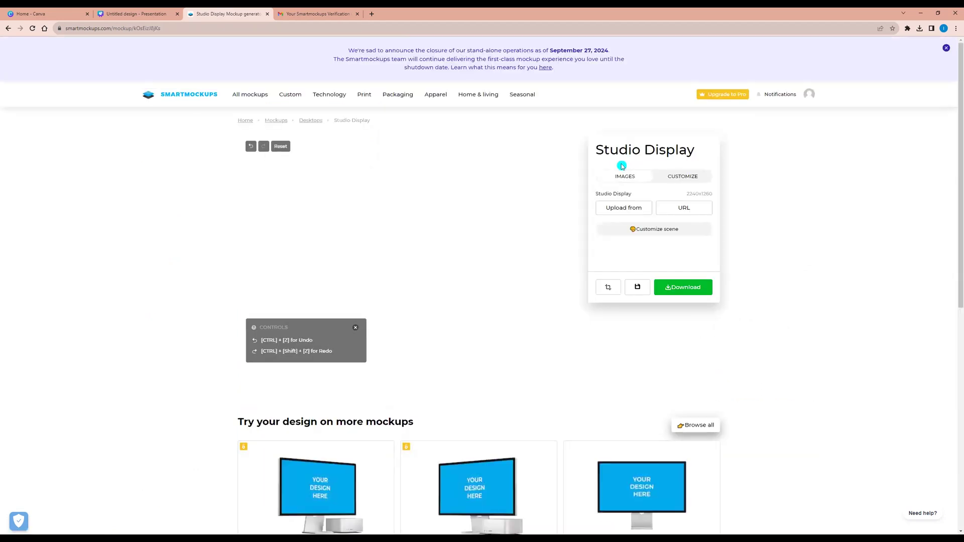
Step: Scale the Studio Display's preview image down slightly, try the horizontal flip and revert it, and apply the crop
click(654, 228)
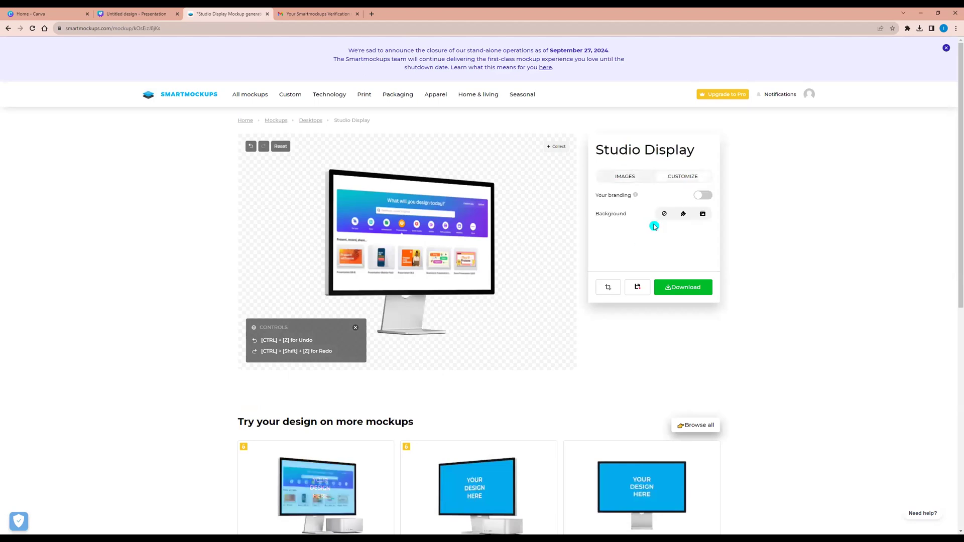
click(606, 180)
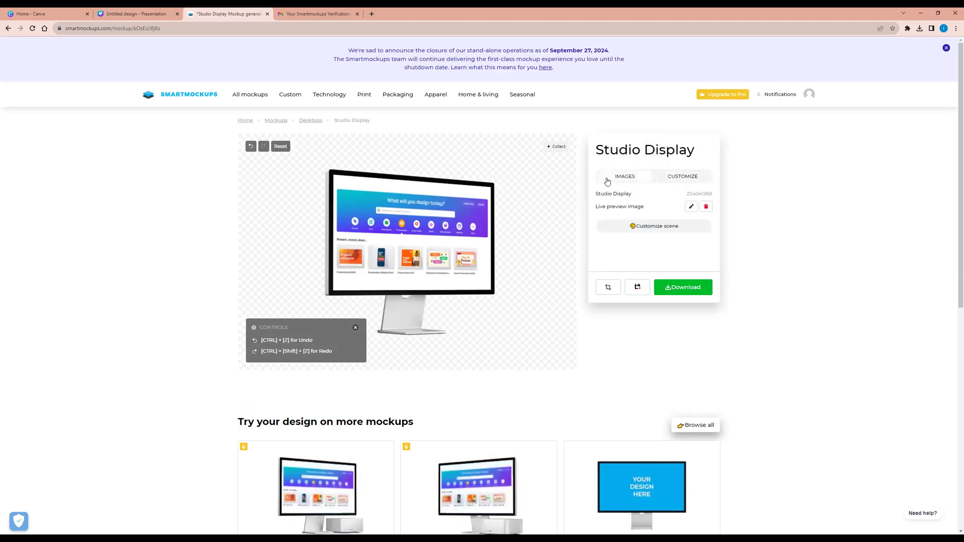
click(689, 208)
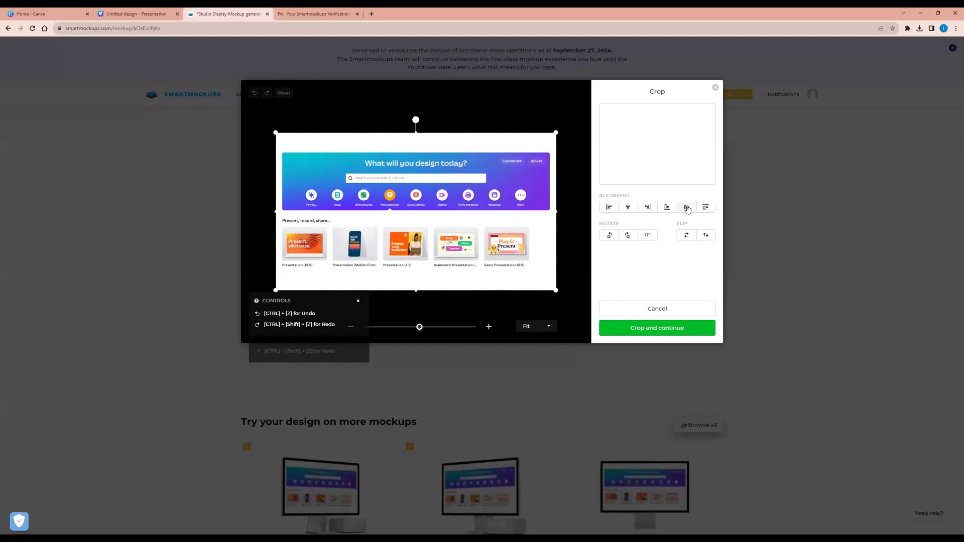
mouse_move(420, 327)
mouse_down()
mouse_move(394, 326)
mouse_move(419, 327)
mouse_up()
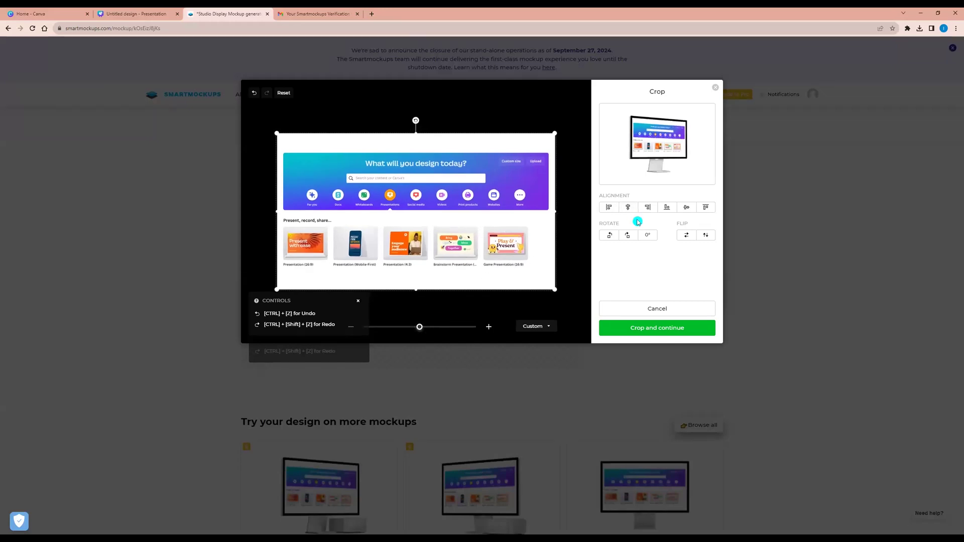
click(686, 236)
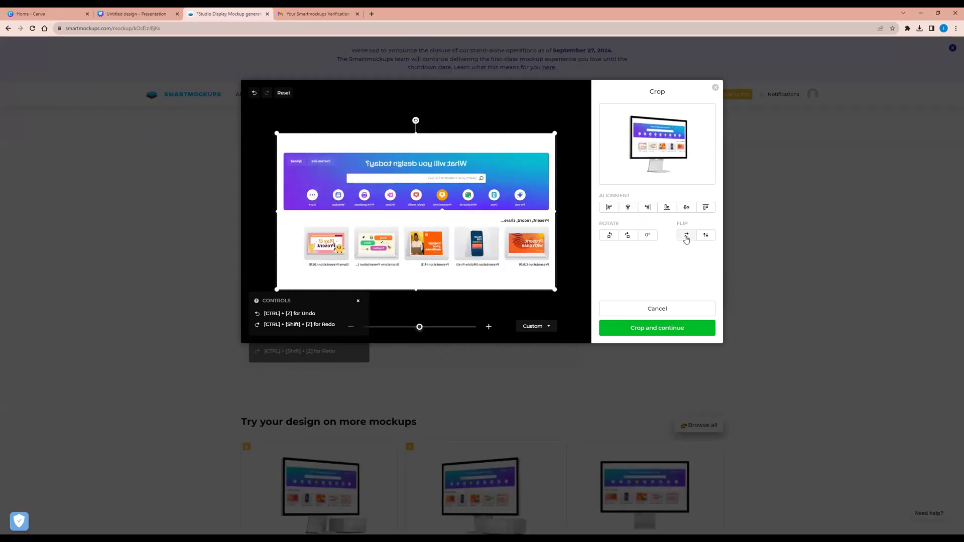
click(686, 238)
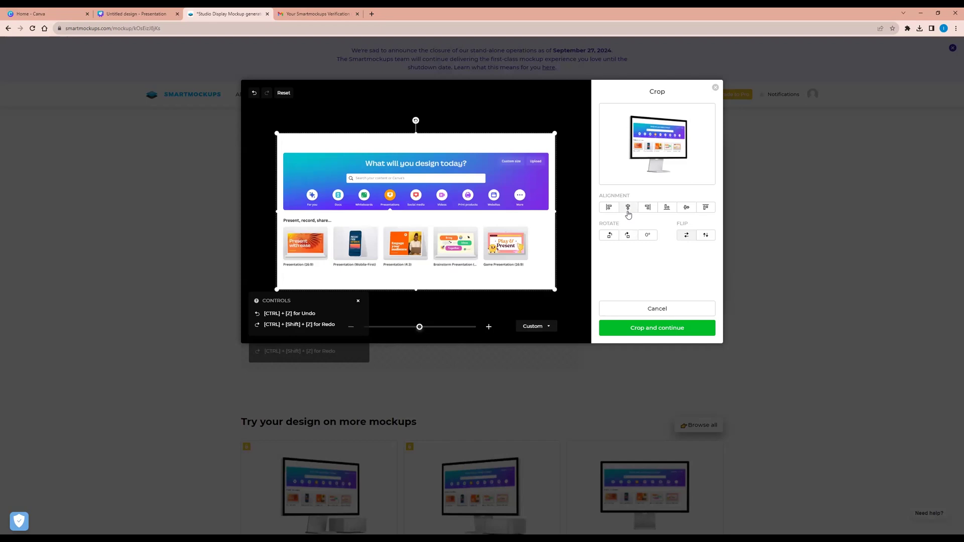
click(661, 332)
click(650, 329)
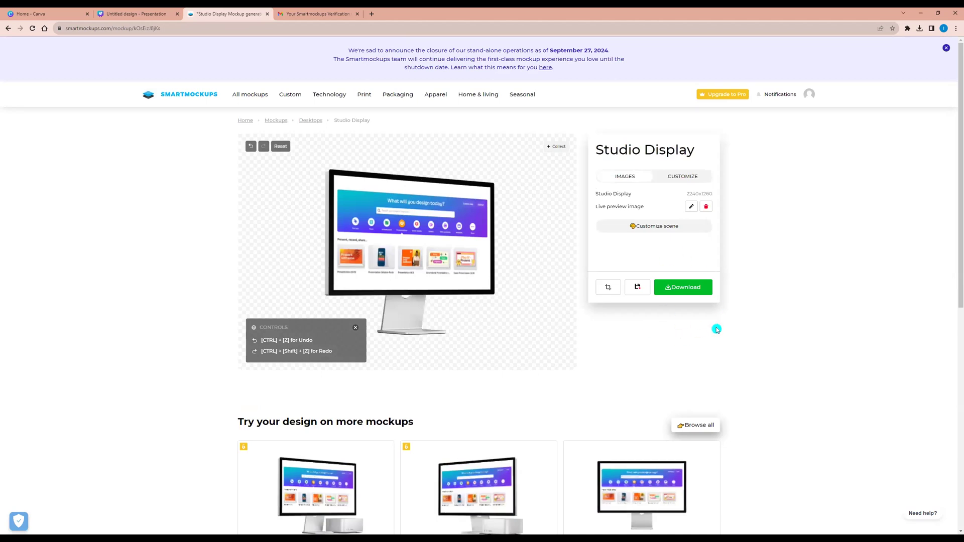
Step: Download the Studio Display mockup in High quality and access the saved PNG from the browser's recent downloads
click(685, 289)
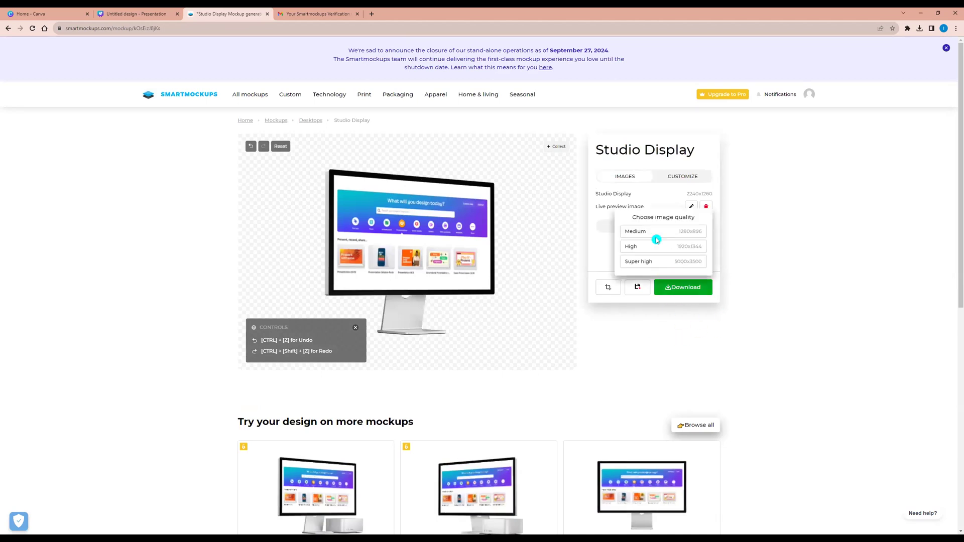
click(637, 247)
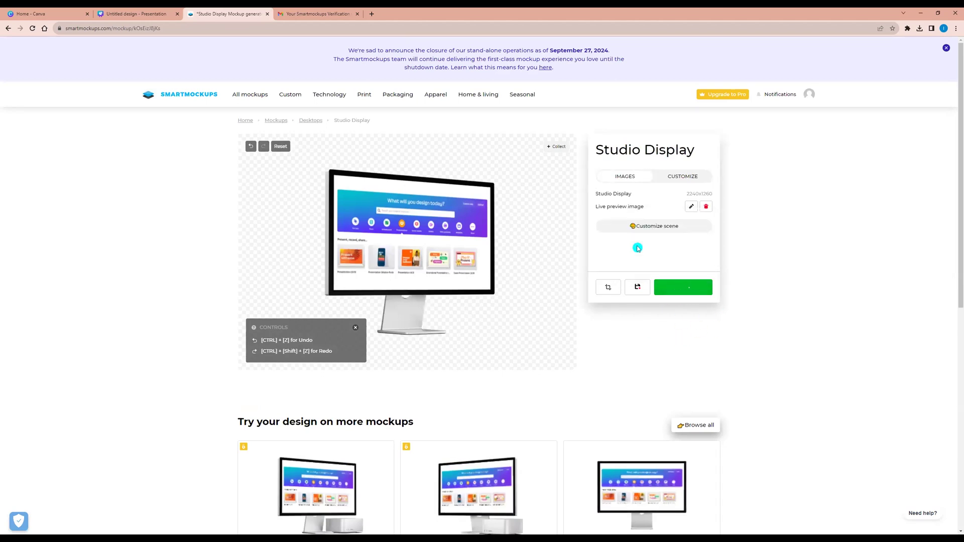
click(918, 29)
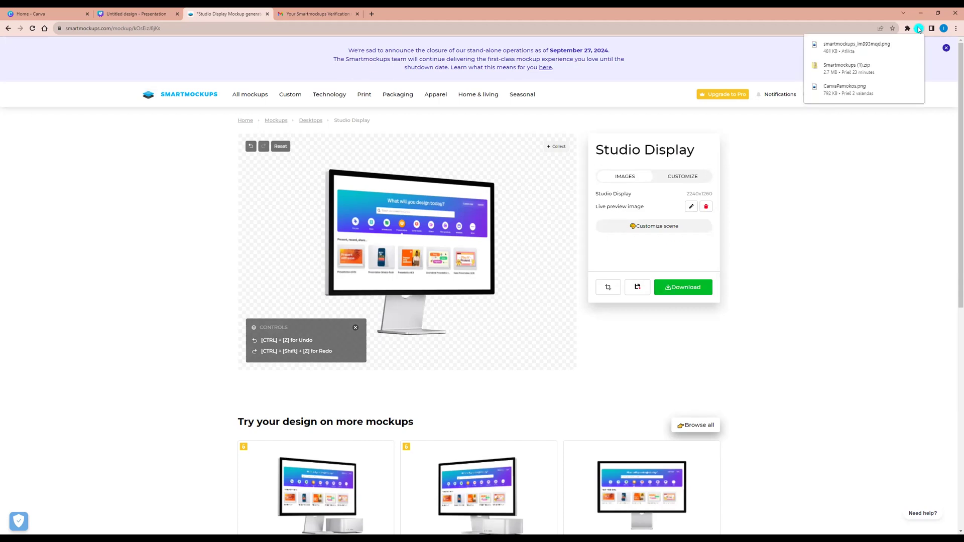
click(918, 29)
click(919, 30)
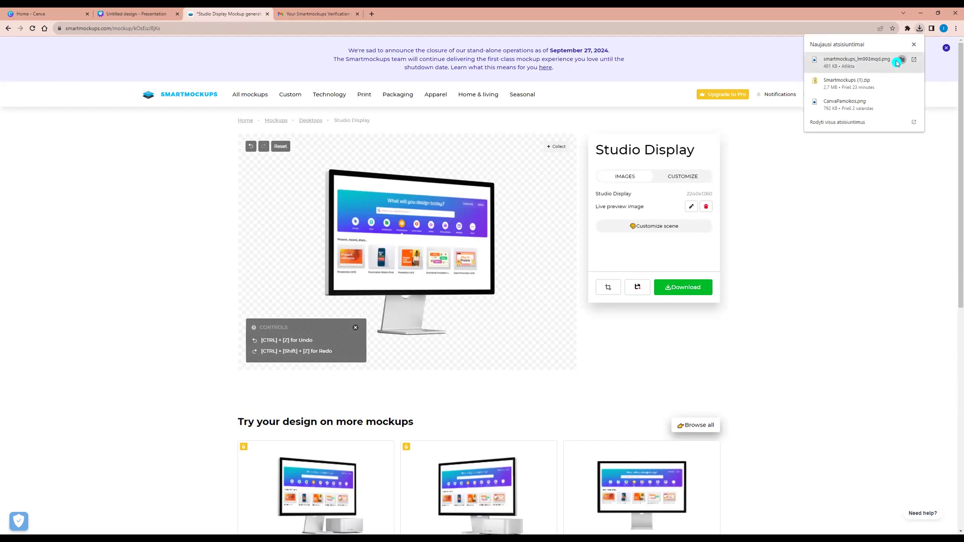
click(897, 62)
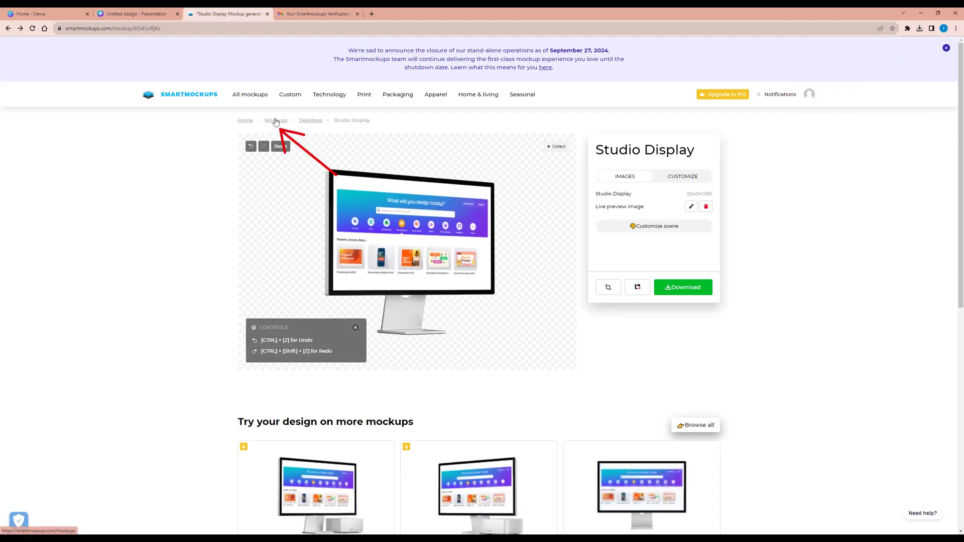
Step: Open the "iMac, MacBook, iPad Mini and iPhone 8 in 4 colors" mockup from Multiple devices and accept the iPad screen's image crop
click(276, 122)
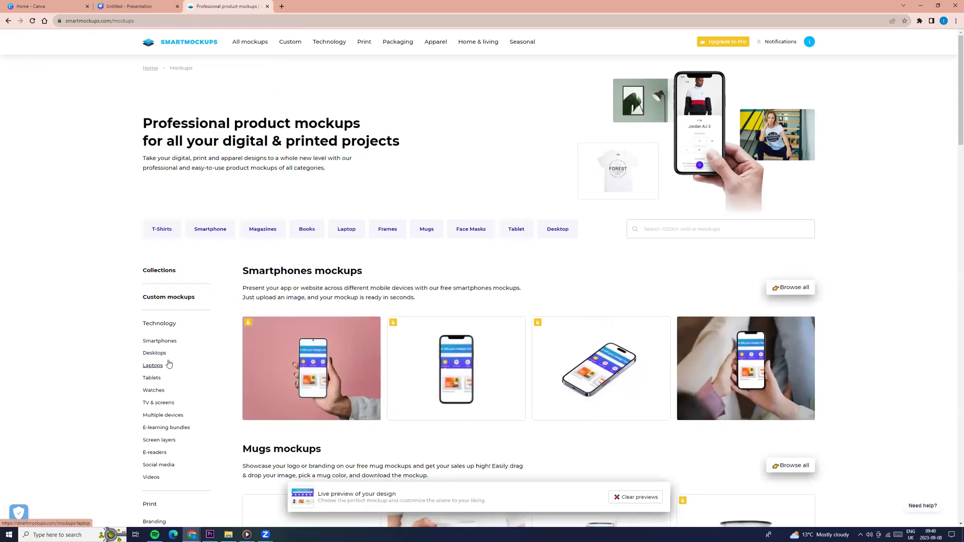
click(173, 416)
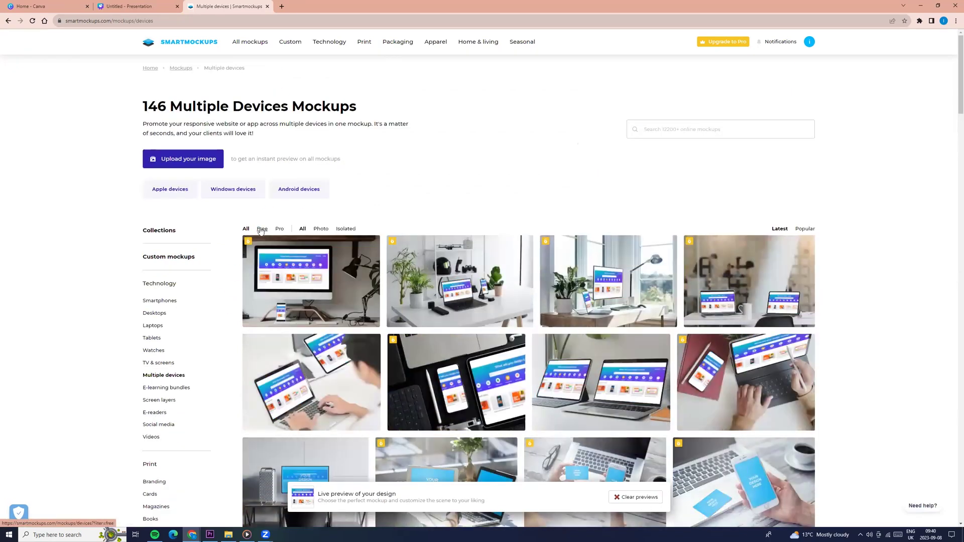
scroll(351, 301, down, 5)
click(351, 316)
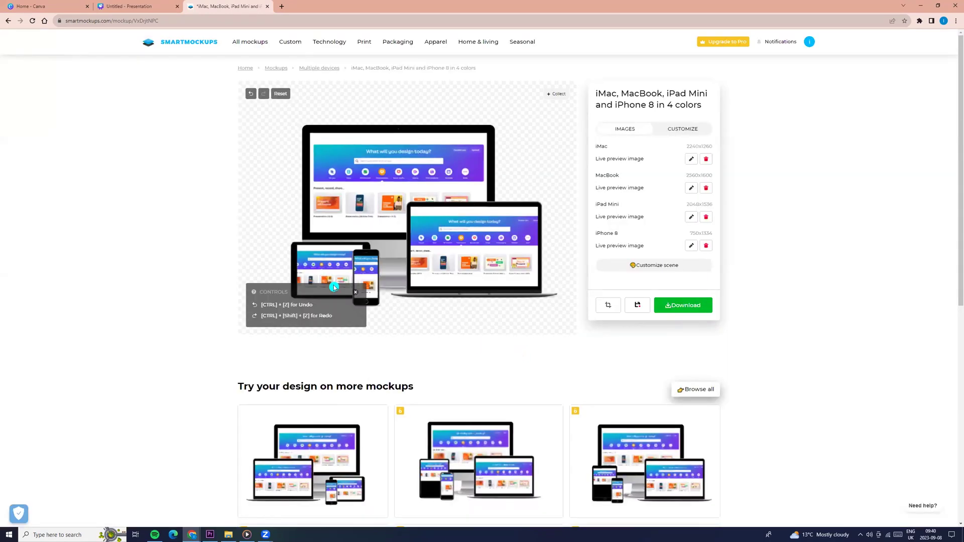
click(334, 288)
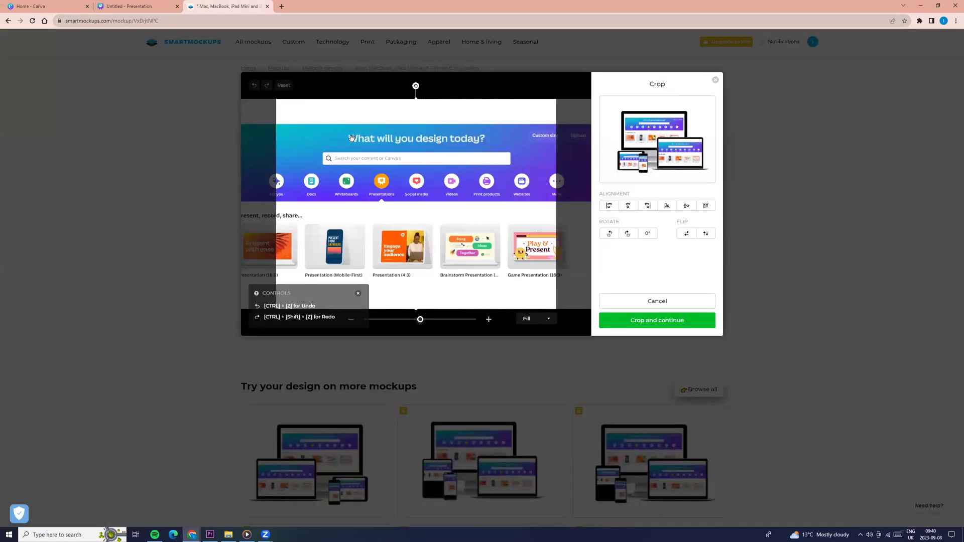
click(685, 321)
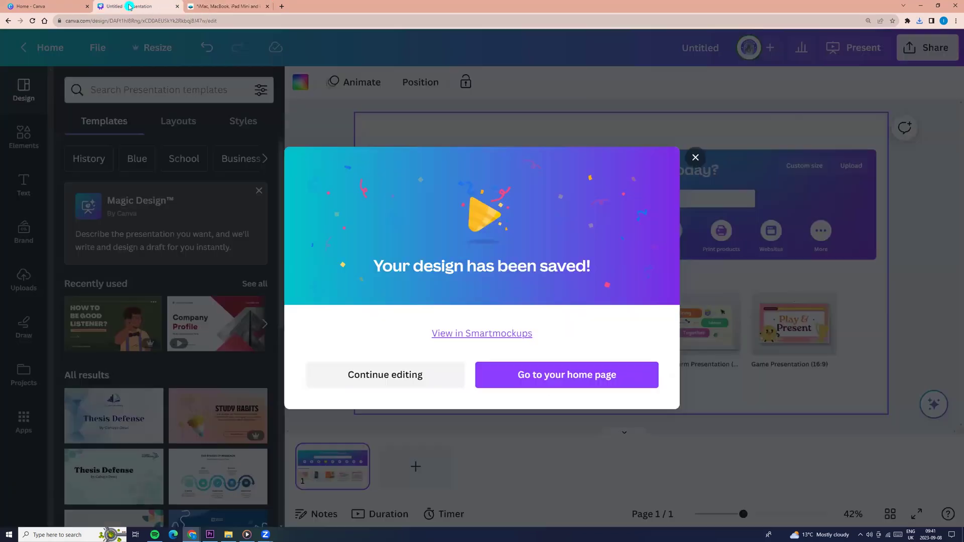
Step: Return to Canva, browse the landscape Facebook post templates and start customizing the Desert Landscape Facebook Post template
click(339, 78)
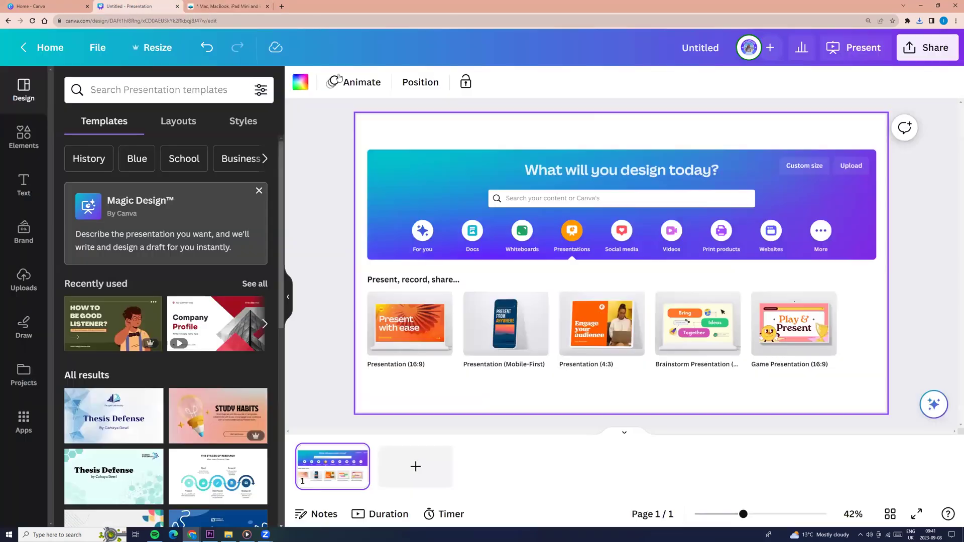
click(30, 7)
click(558, 213)
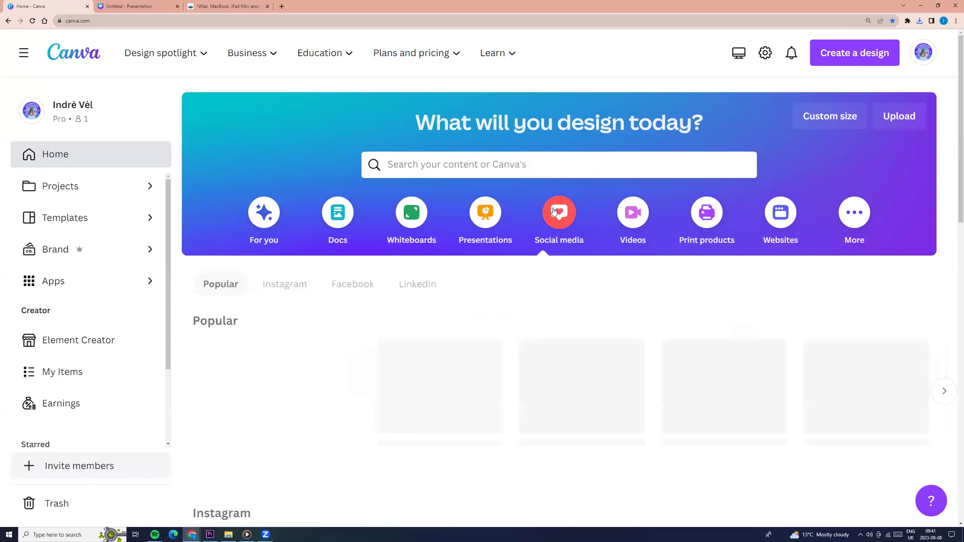
click(584, 386)
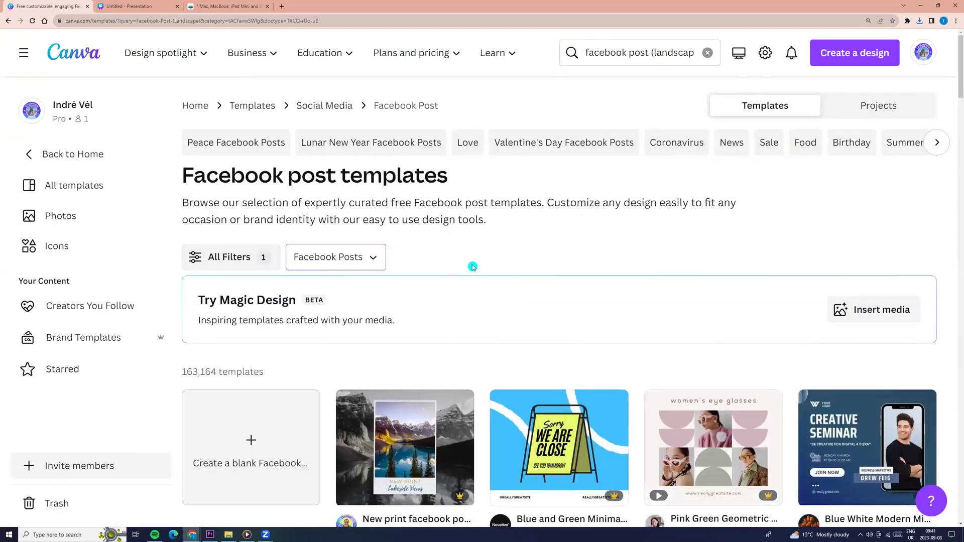
scroll(470, 267, down, 10)
scroll(388, 251, down, 5)
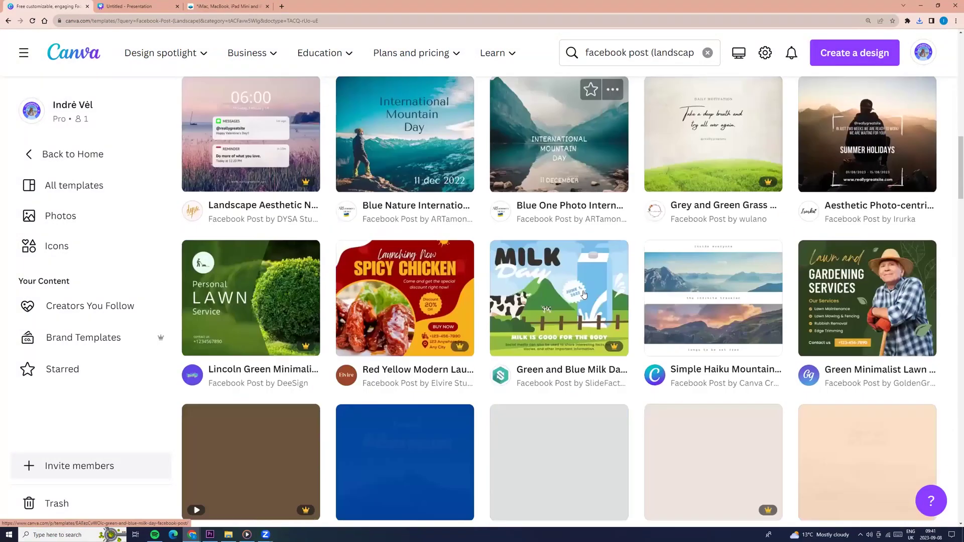
click(853, 316)
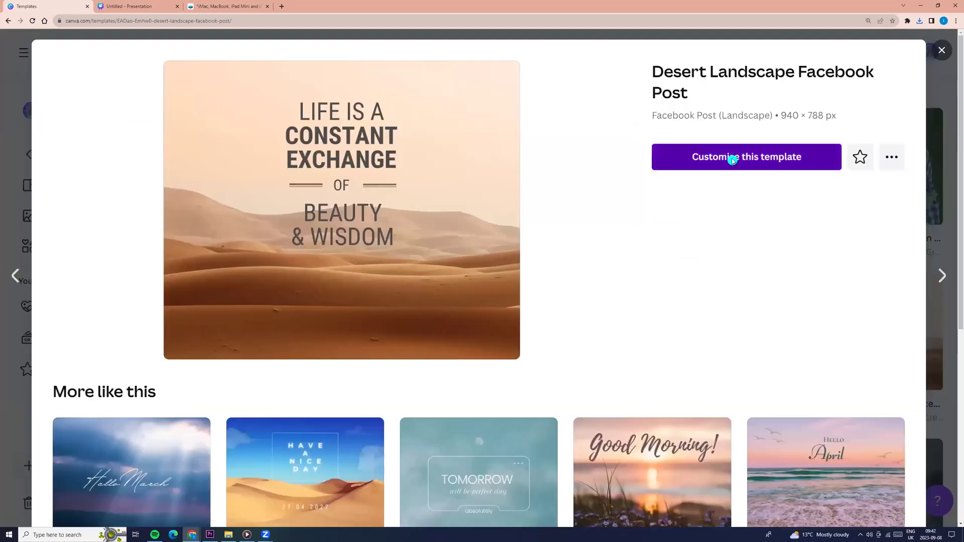
click(731, 159)
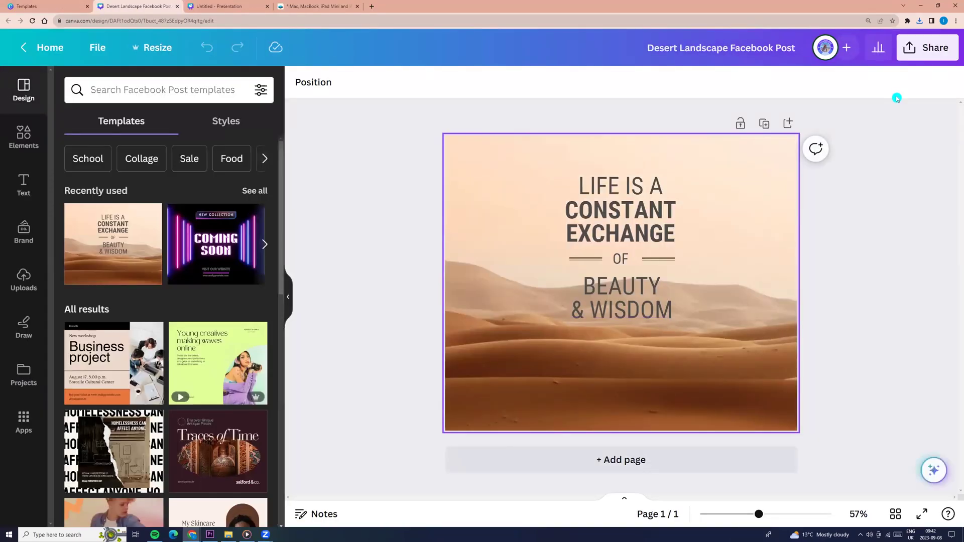
Step: Find Smartmockups among all sharing options of the Facebook post, save the design there and view it in Smartmockups
click(921, 48)
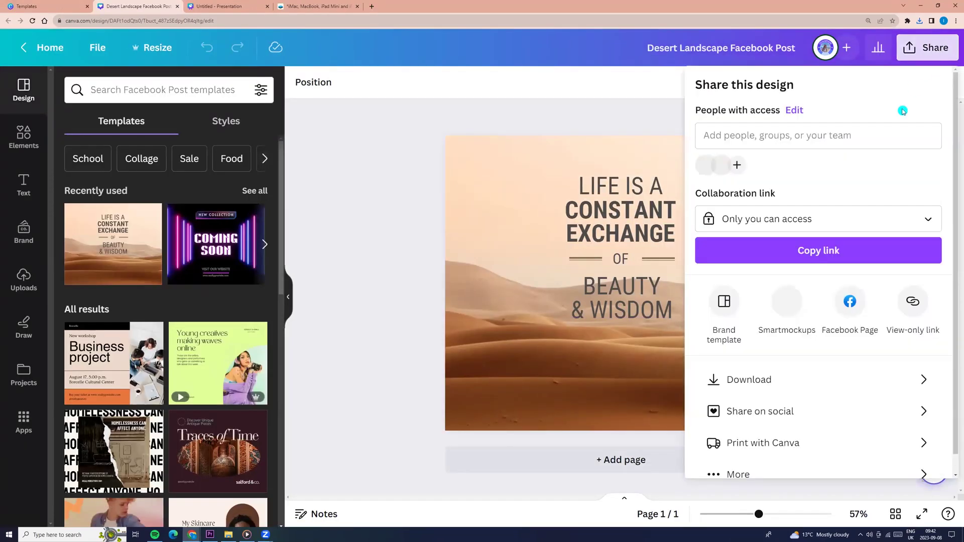
click(761, 474)
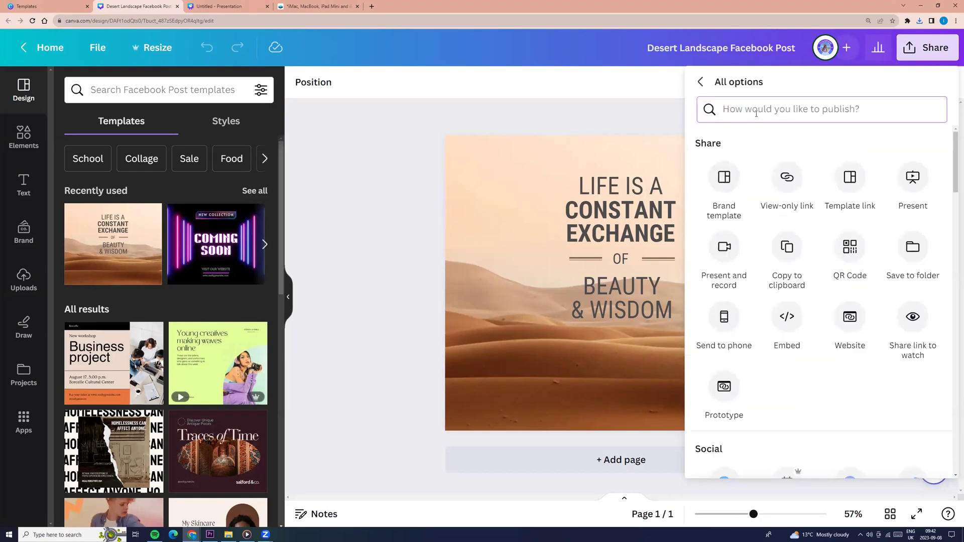
text(smart)
click(742, 146)
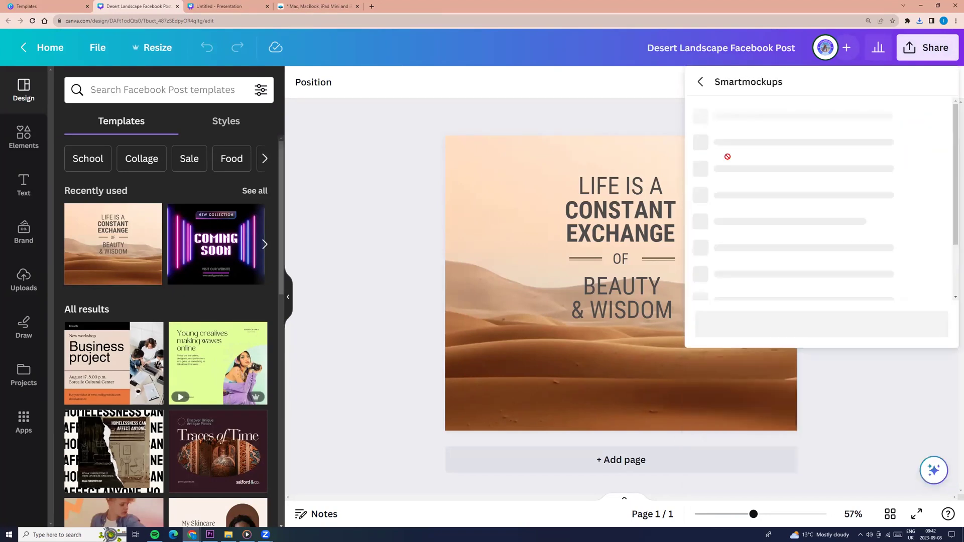
click(797, 139)
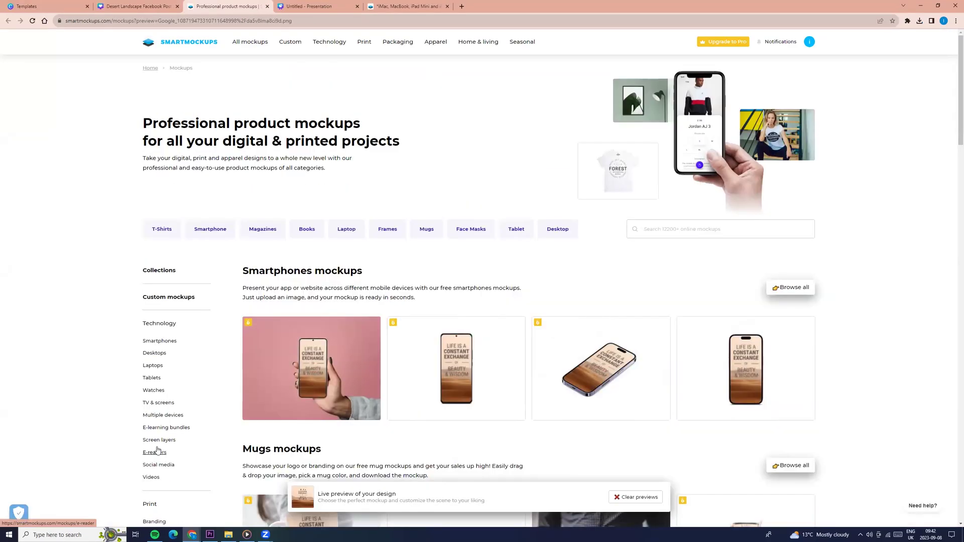
Step: Open the "A4 210x297mm magazine with matte and glossy finish" mockup from the free magazine mockups and set the magazine color to brown
click(153, 427)
click(156, 368)
scroll(338, 413, down, 5)
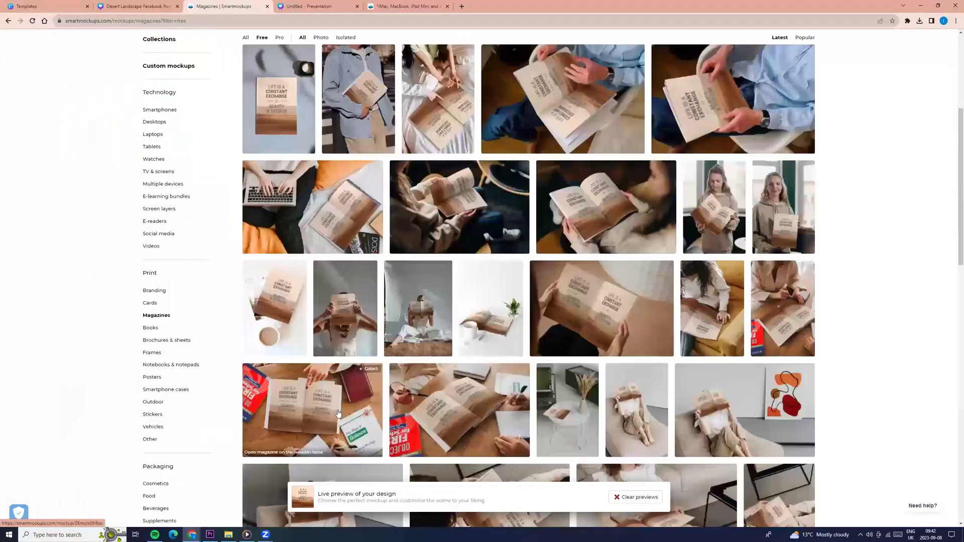
scroll(338, 413, down, 10)
click(602, 241)
click(683, 196)
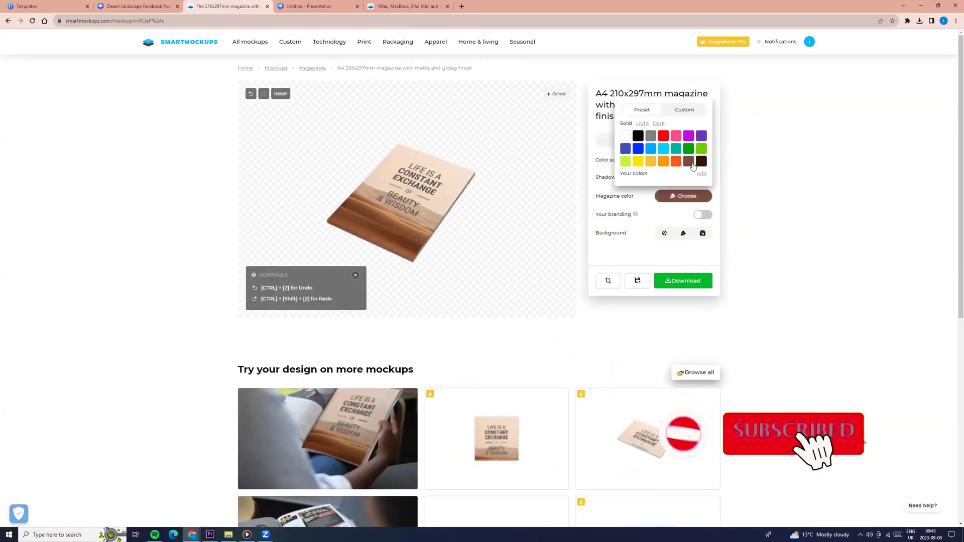
Step: Accept the cover image's existing crop and download the magazine mockup in High quality (1920x1344)
click(608, 281)
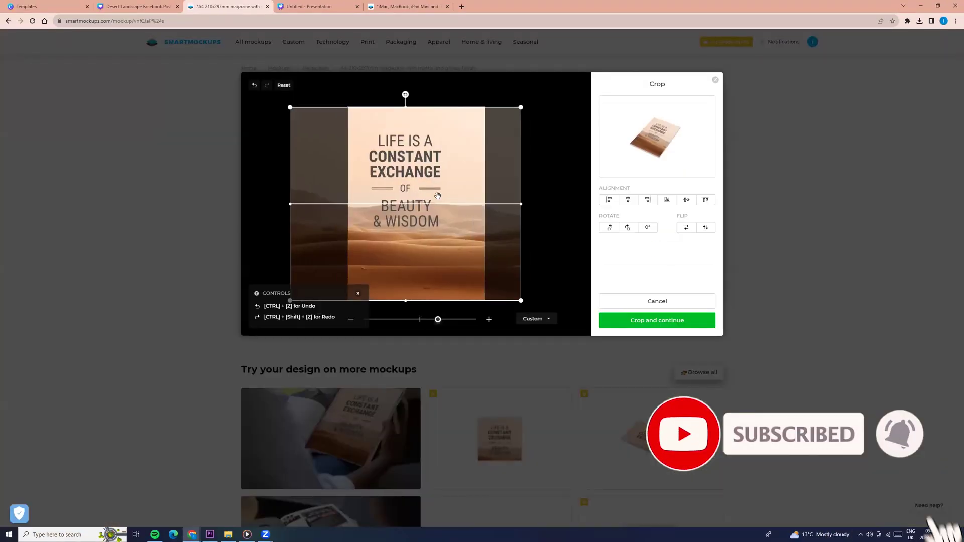
click(687, 320)
click(691, 282)
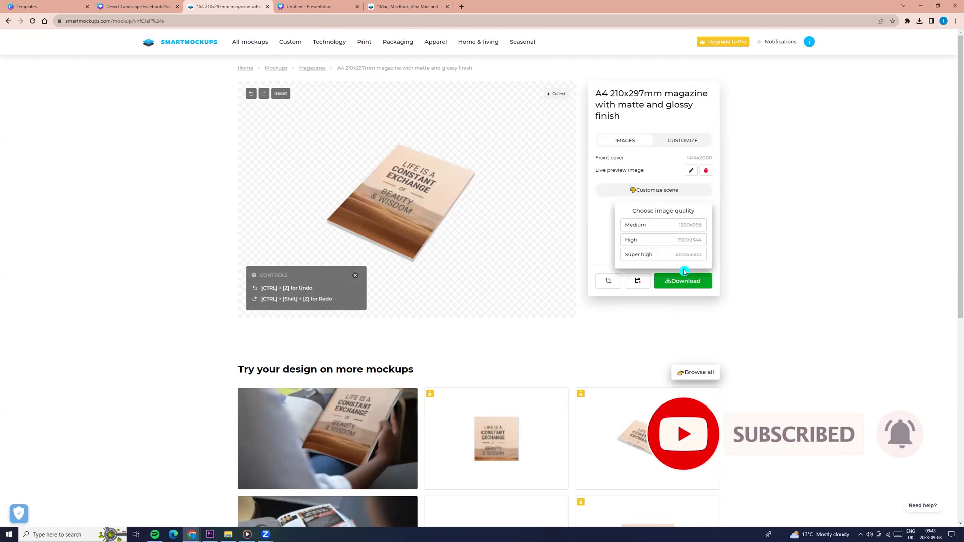
click(634, 240)
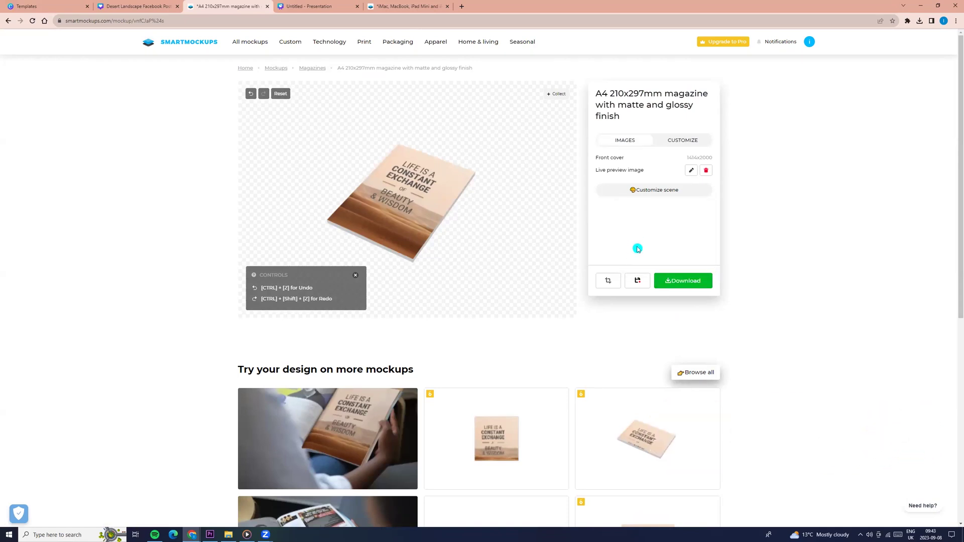
Step: Switch to the untitled Canva presentation, add a second page and place the downloaded multi-device mockup from the Downloads folder on it
click(305, 7)
key(ctrl+Return)
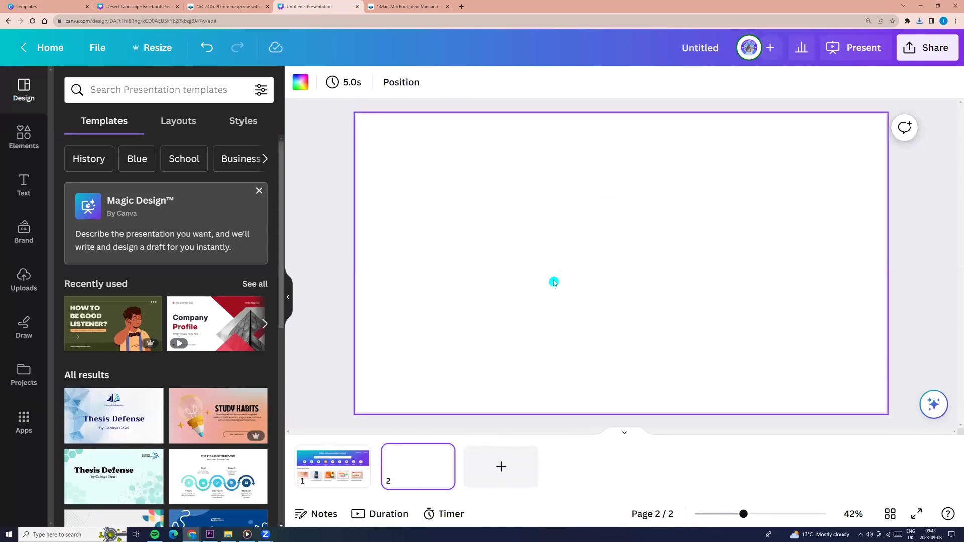
click(920, 24)
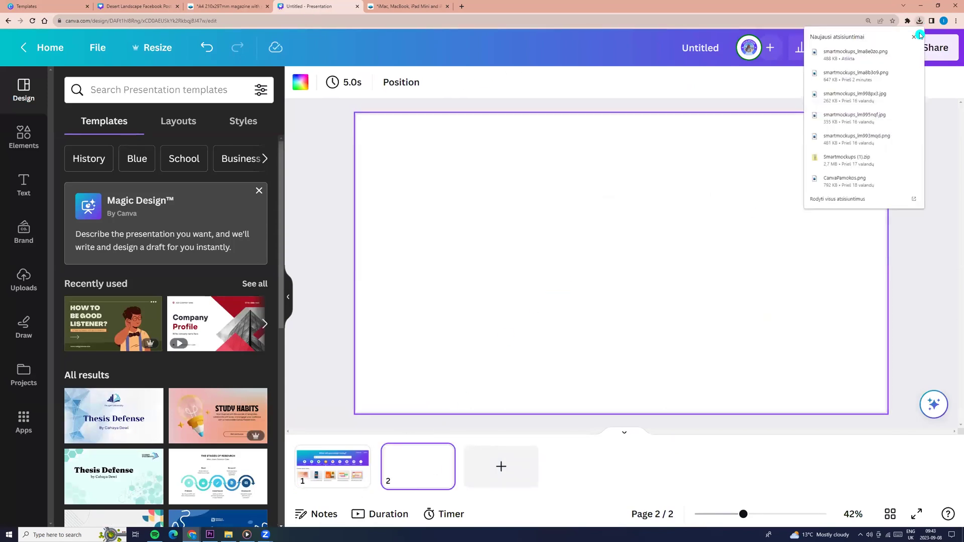
click(902, 56)
drag(301, 17, 290, 30)
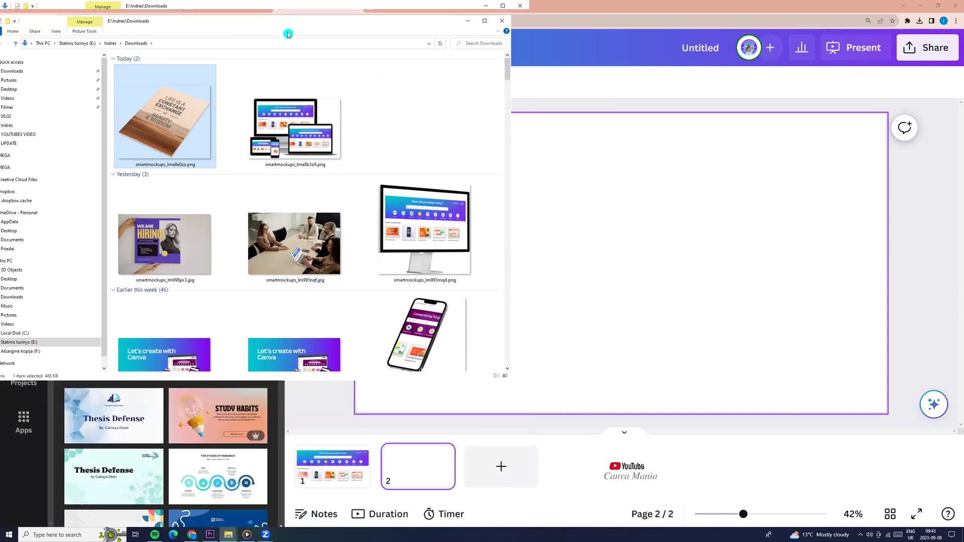
click(300, 142)
drag(300, 142, 659, 246)
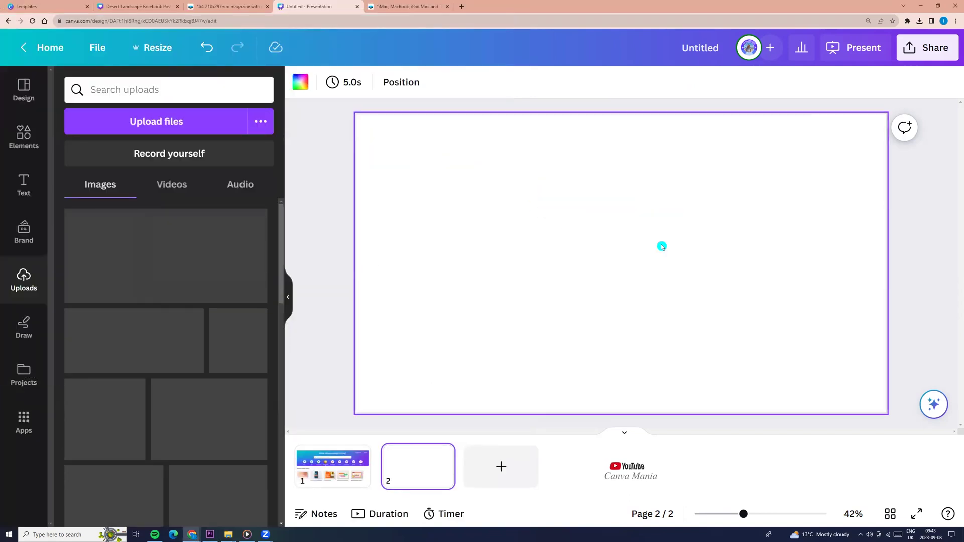
click(379, 254)
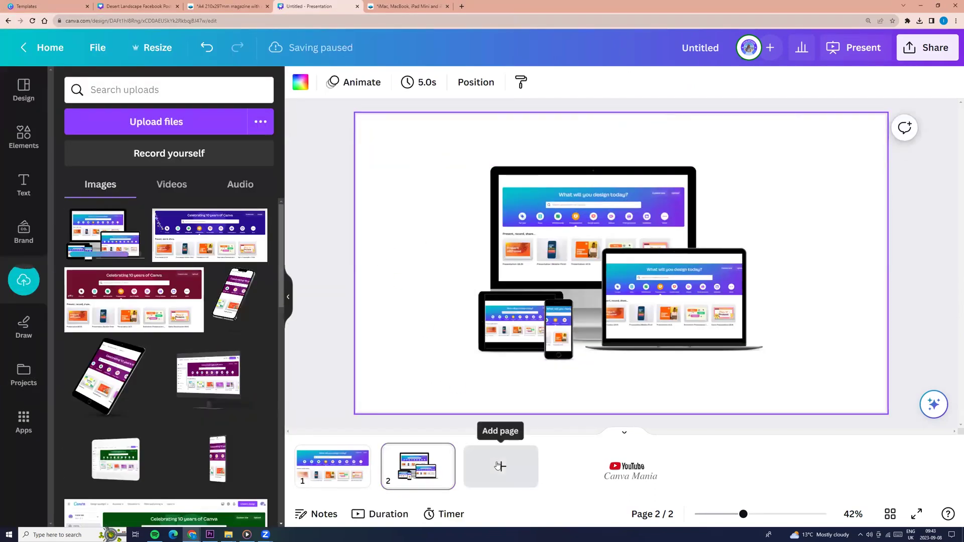
Step: Add a third page and place the downloaded desktop monitor mockup from the Downloads folder on it
click(499, 464)
click(919, 21)
click(902, 54)
drag(425, 226, 587, 256)
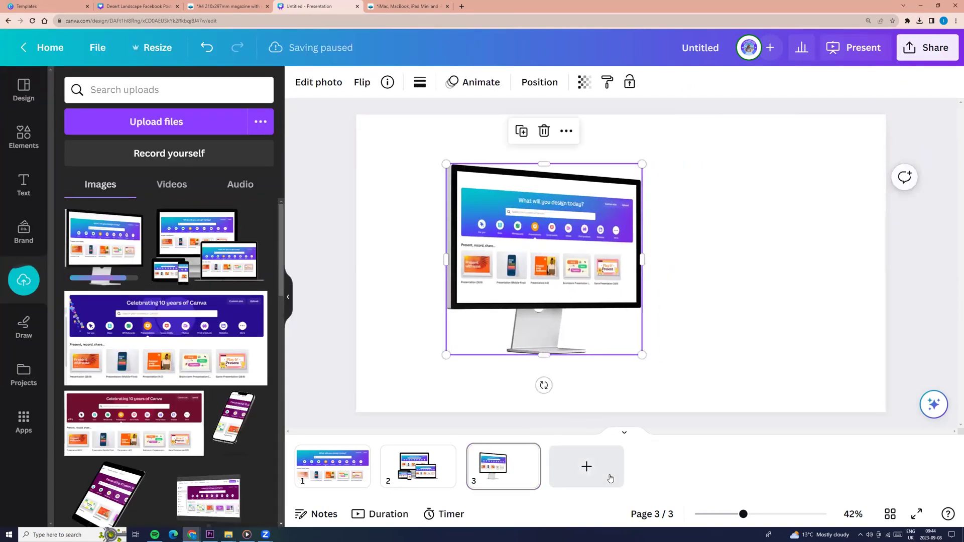
Step: Add a fourth page and place the downloaded magazine mockup from the Downloads folder on it
click(609, 472)
click(229, 535)
drag(168, 118, 750, 271)
click(383, 243)
click(428, 250)
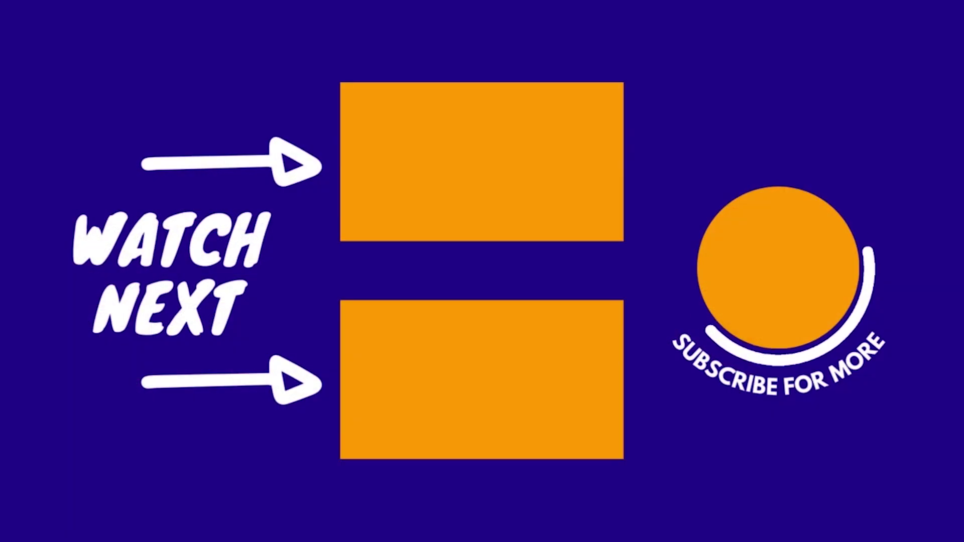